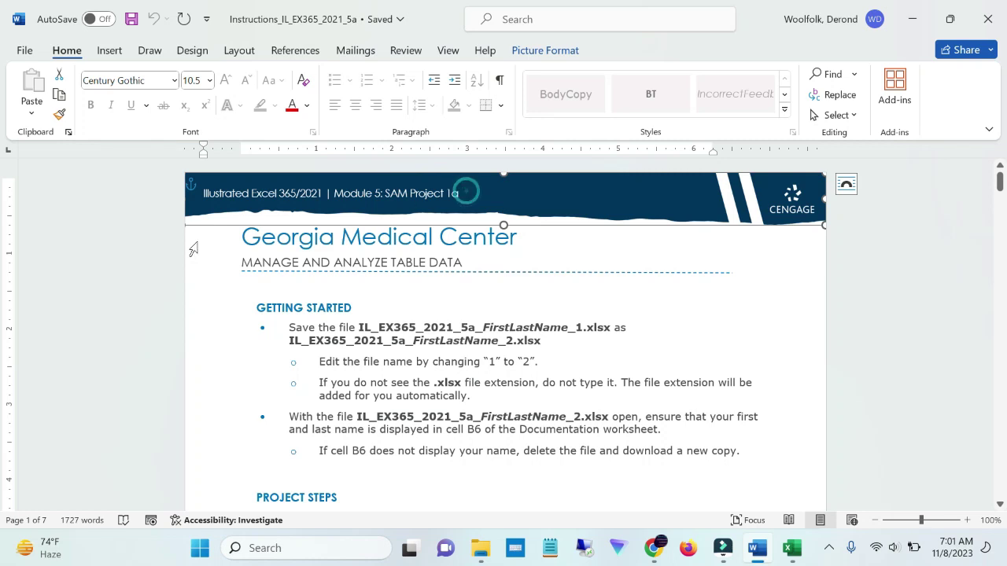
- Select the title, the MANAGE AND ANALYZE TABLE DATA subtitle, then the header text line
left_click(197, 240)
left_click(212, 261)
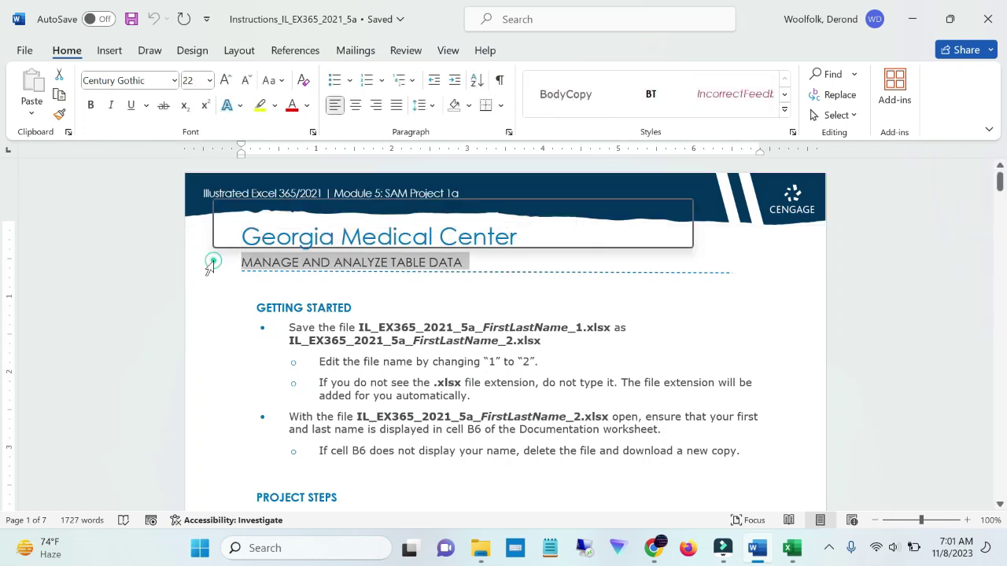
left_click_drag(203, 193, 459, 192)
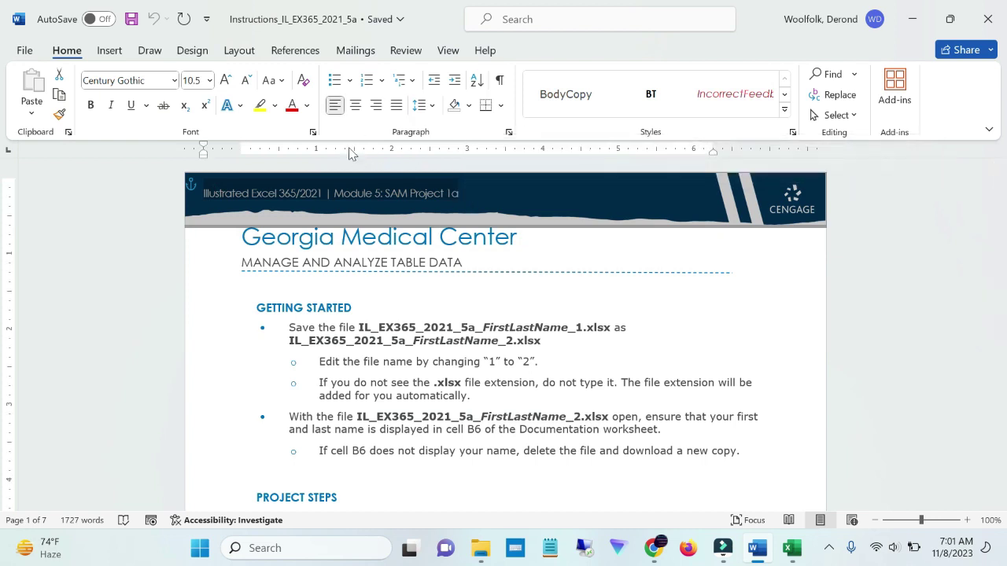
- Highlight the header text line in red
left_click(275, 106)
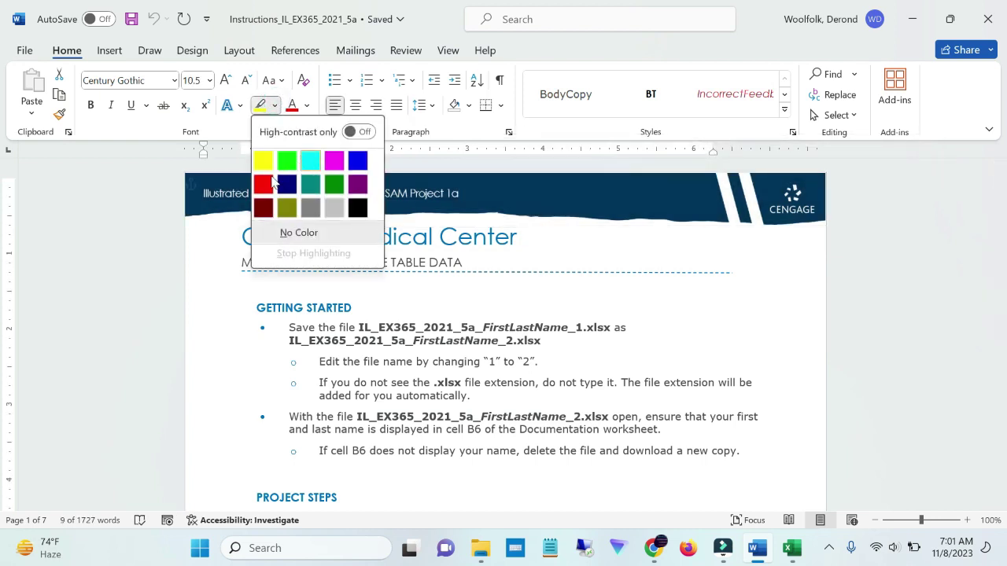
left_click(272, 183)
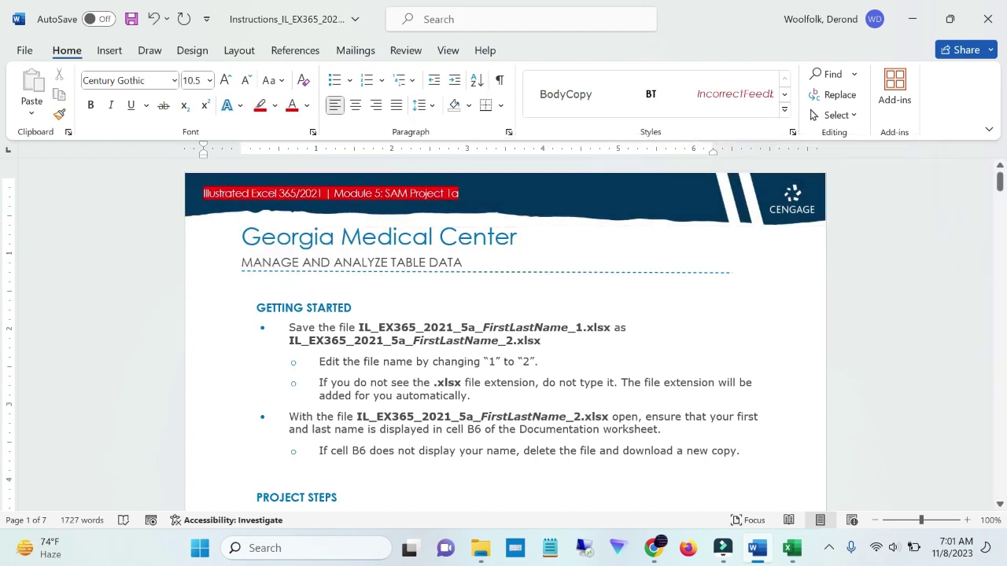
left_click(462, 196)
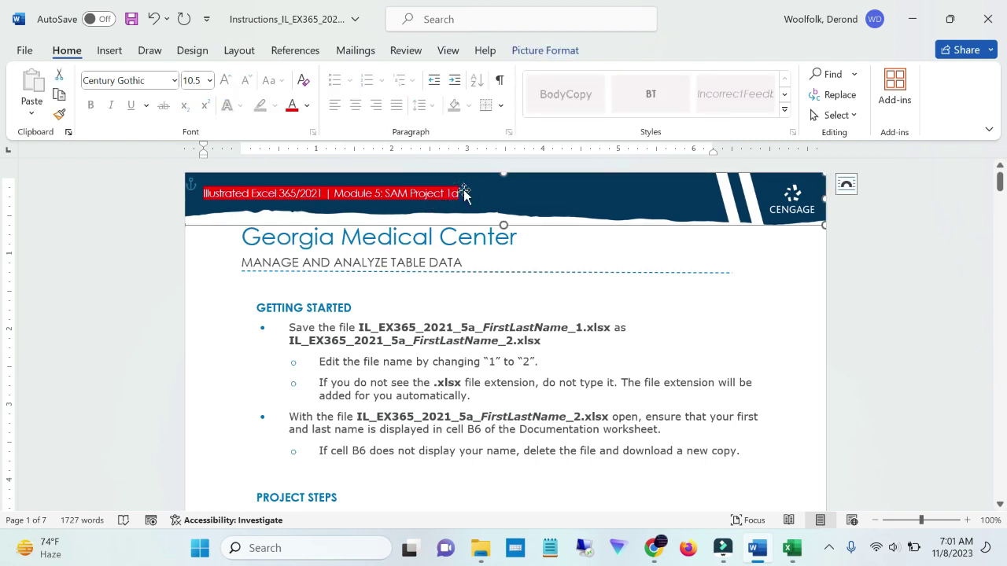
left_click(542, 253)
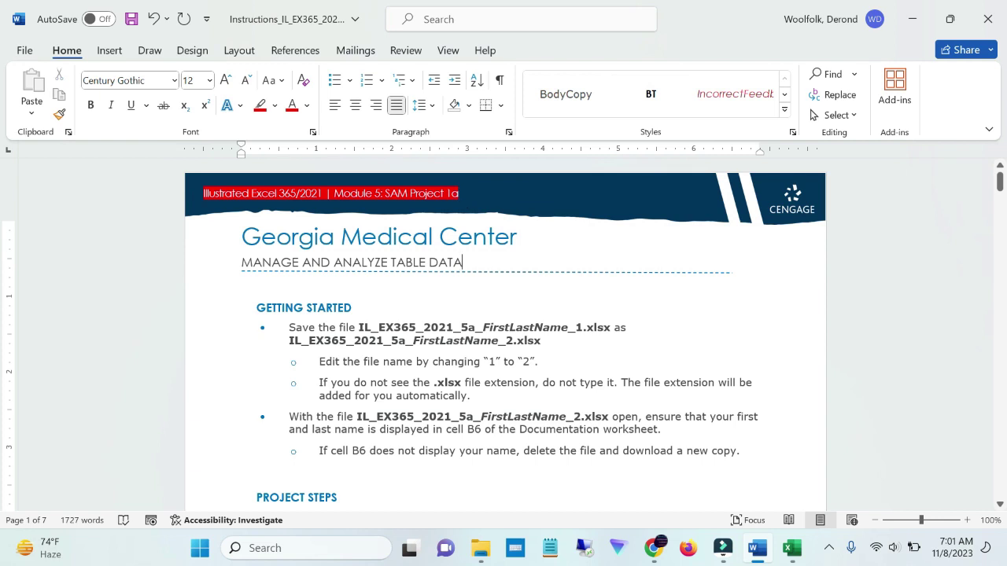
left_click_drag(450, 192, 221, 196)
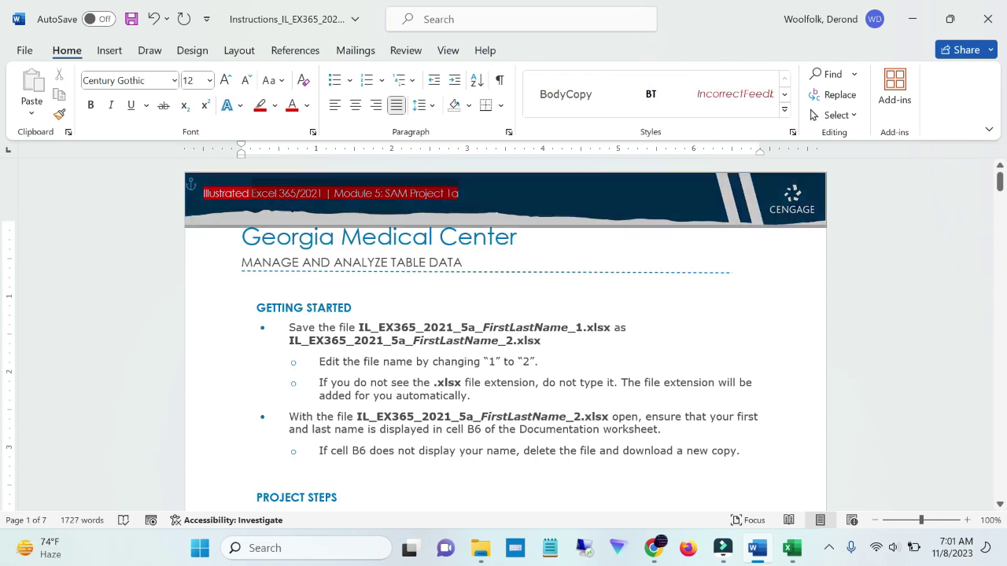
- Resize the header text to 20, then to 18 so it fits on one line
left_click(210, 81)
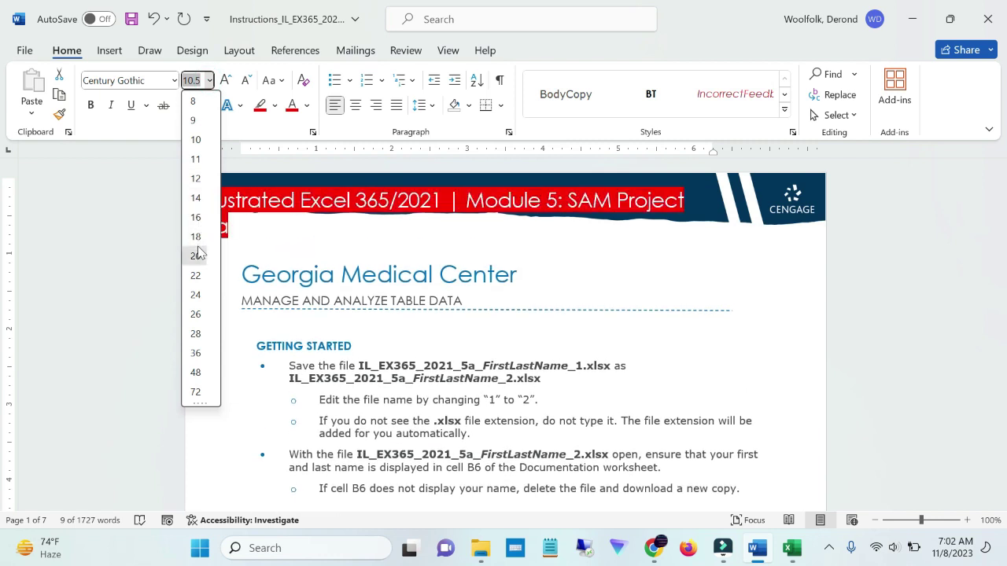
left_click(197, 255)
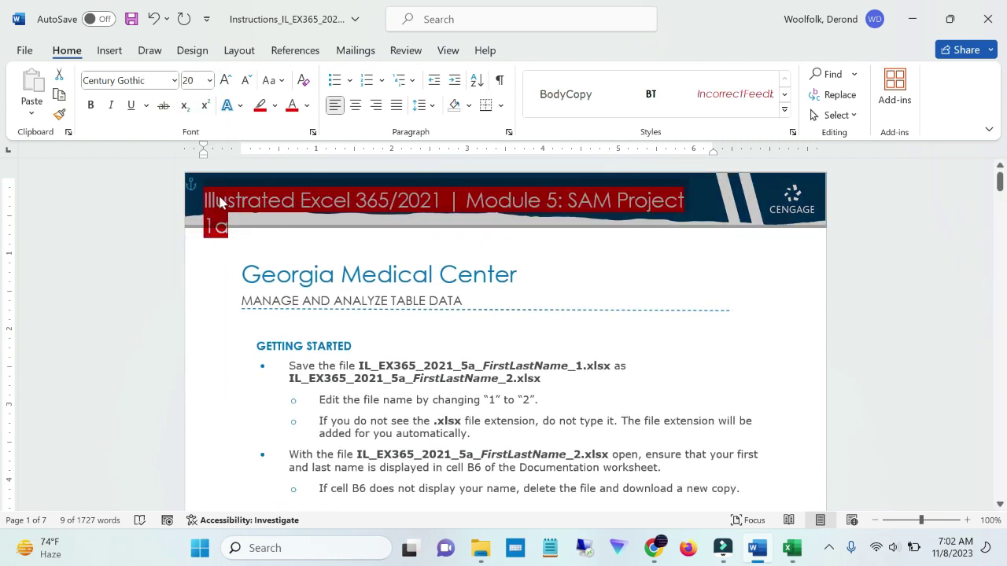
left_click(208, 81)
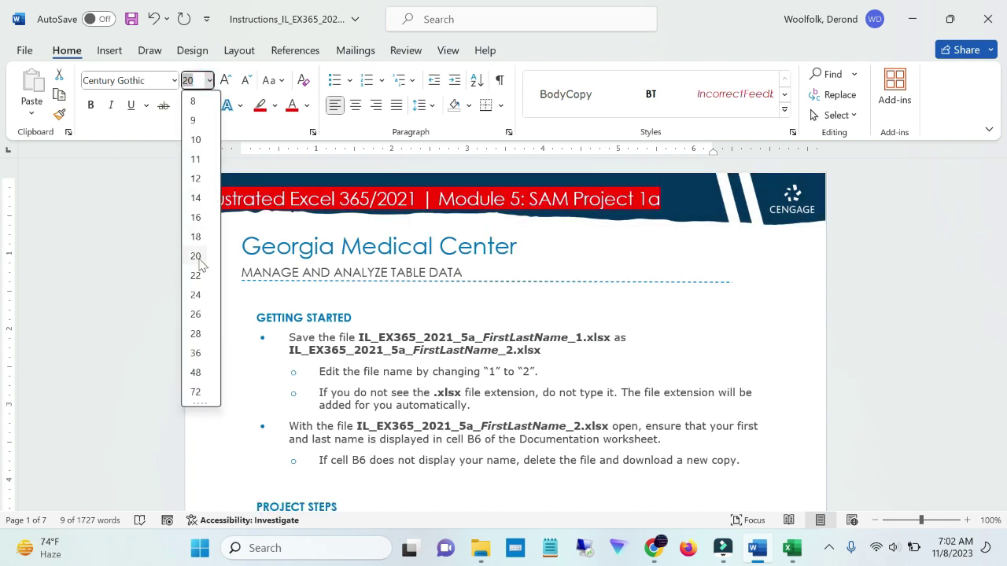
key("Escape")
type("18")
key("Return")
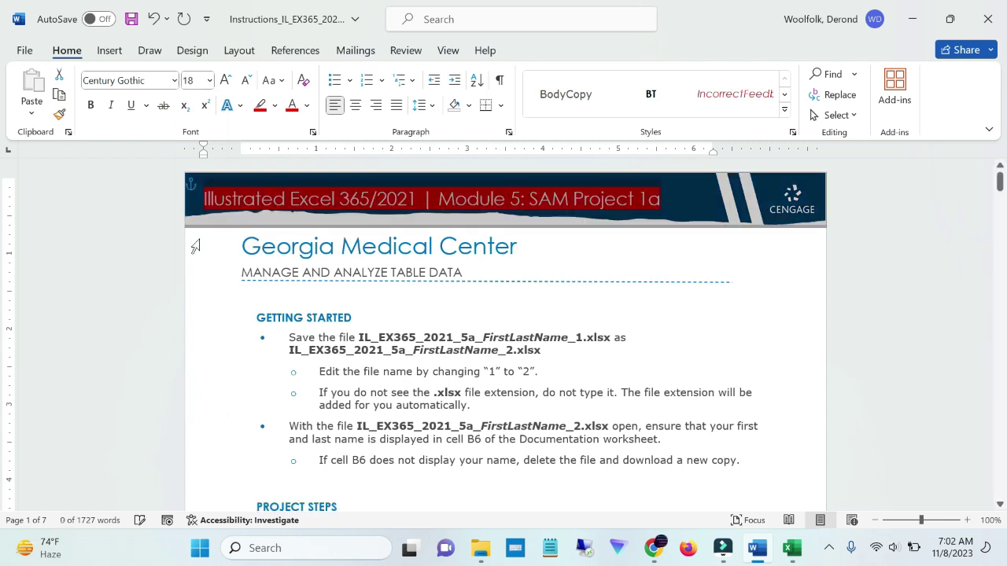
left_click(743, 238)
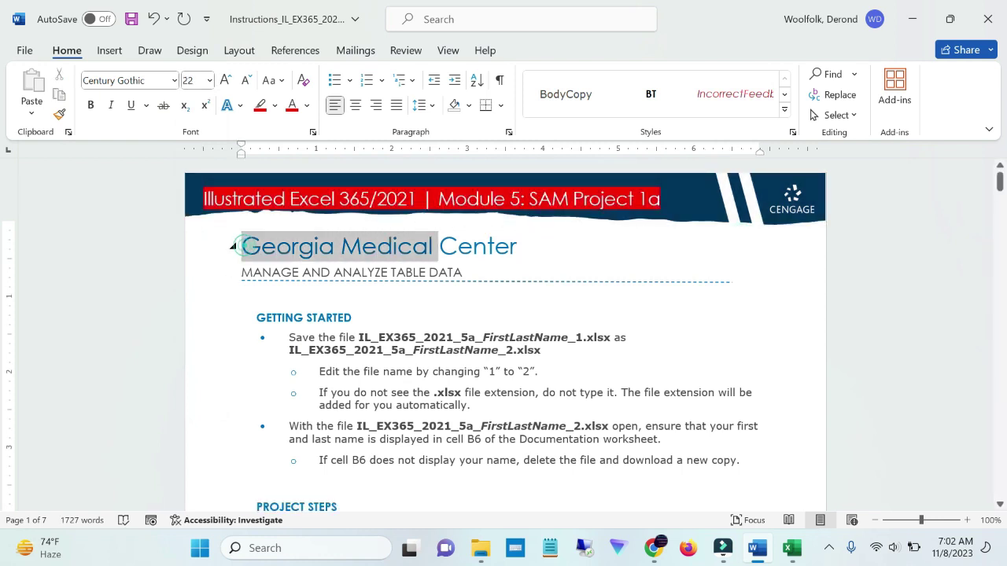
- Highlight the Georgia Medical Center title and the first Getting Started bullet in yellow
left_click_drag(241, 246, 528, 246)
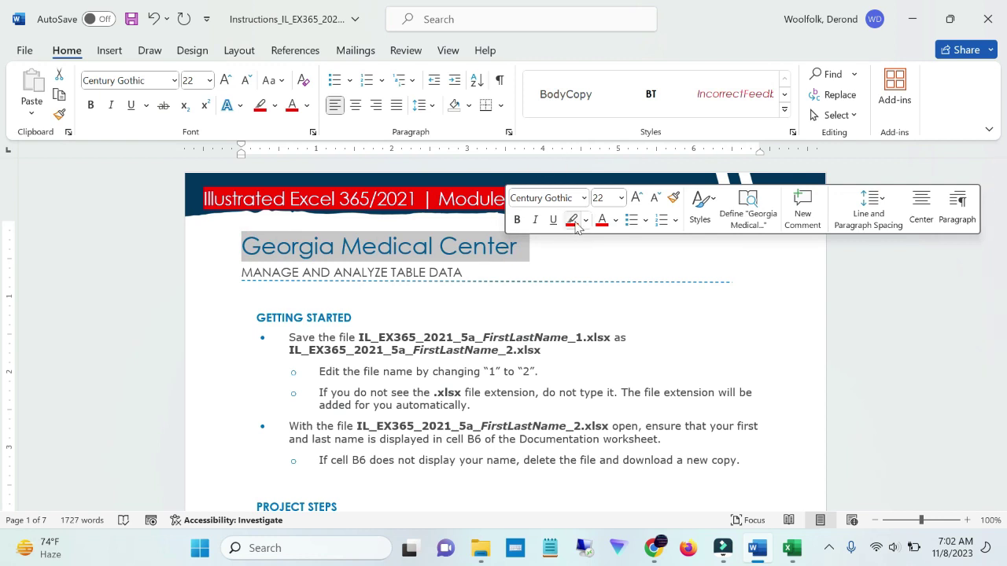
left_click(581, 275)
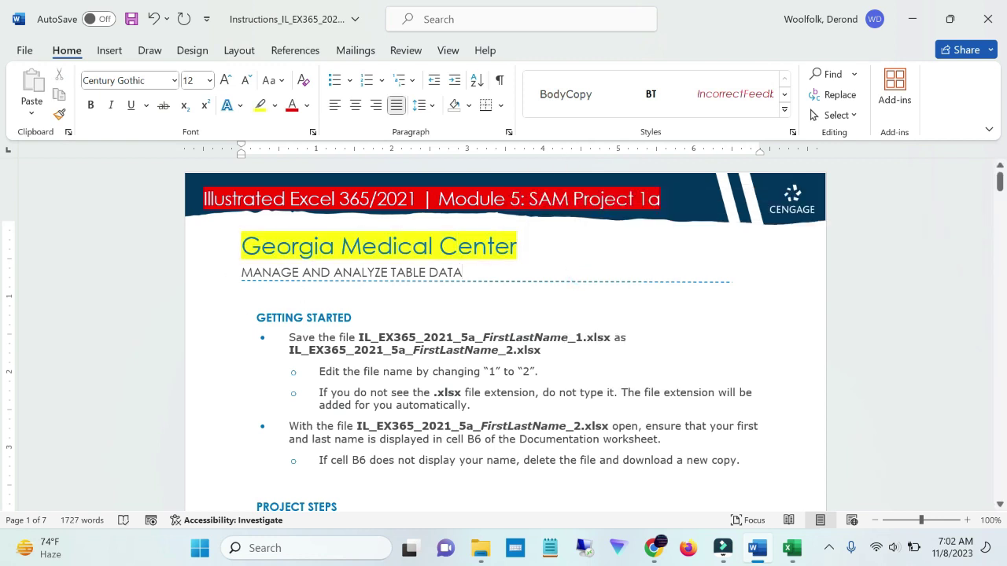
left_click_drag(288, 338, 538, 370)
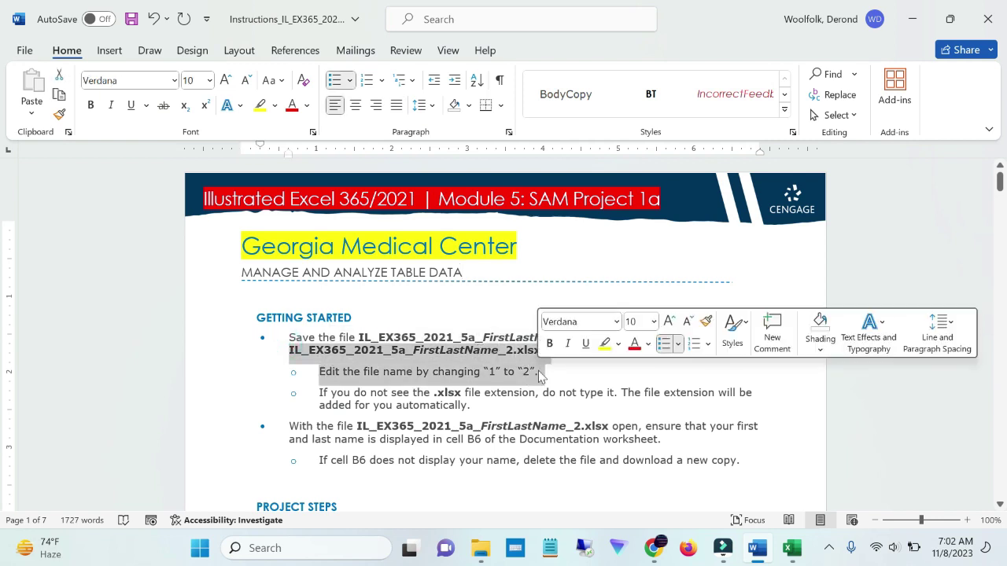
left_click(380, 322)
mouse_move(482, 371)
left_mouse_down()
mouse_move(285, 332)
mouse_move(544, 373)
left_mouse_up()
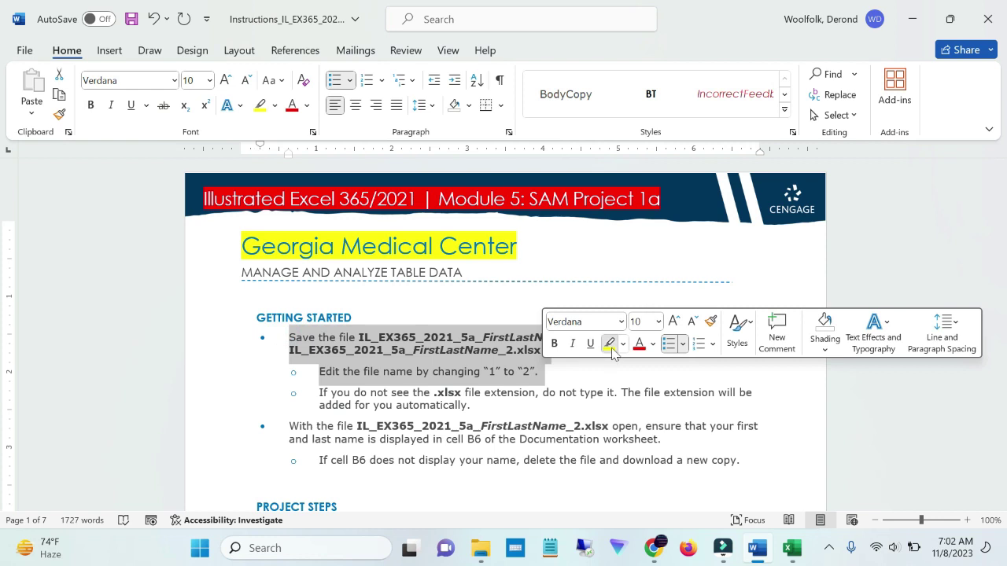
left_click(611, 346)
left_click(476, 339)
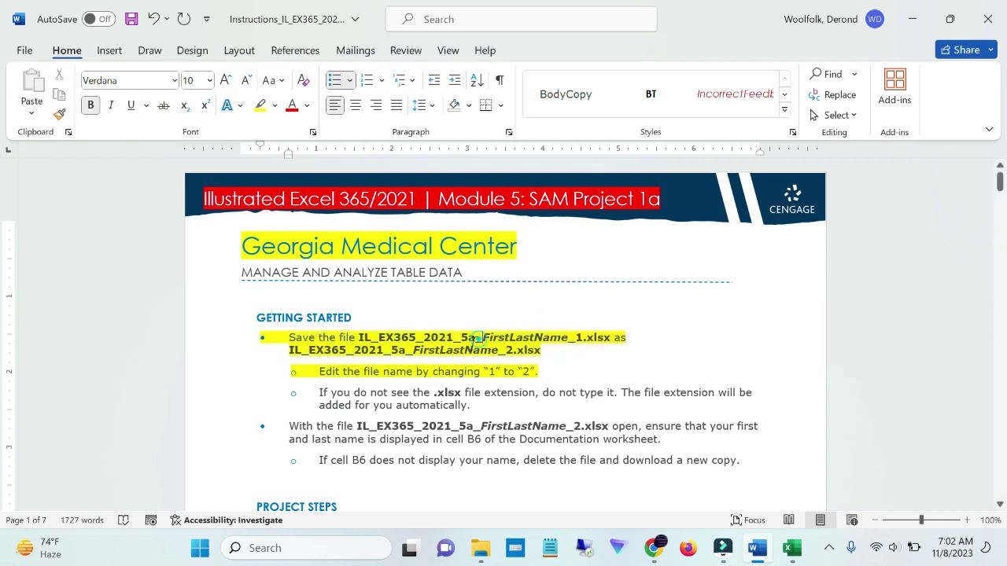
- Highlight the .xlsx extension paragraph and the With the file bullets in yellow
left_click_drag(472, 406, 318, 391)
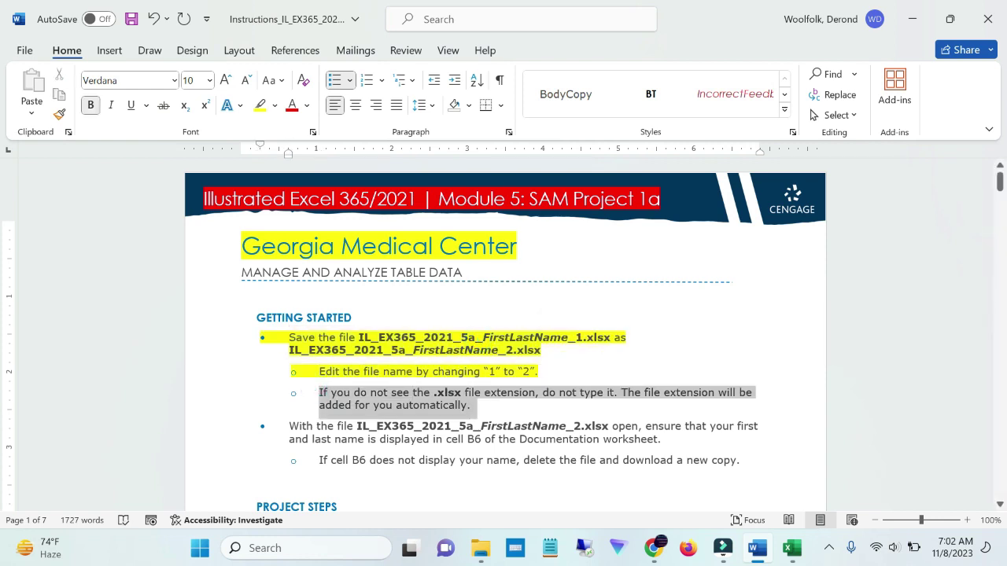
left_click(570, 391)
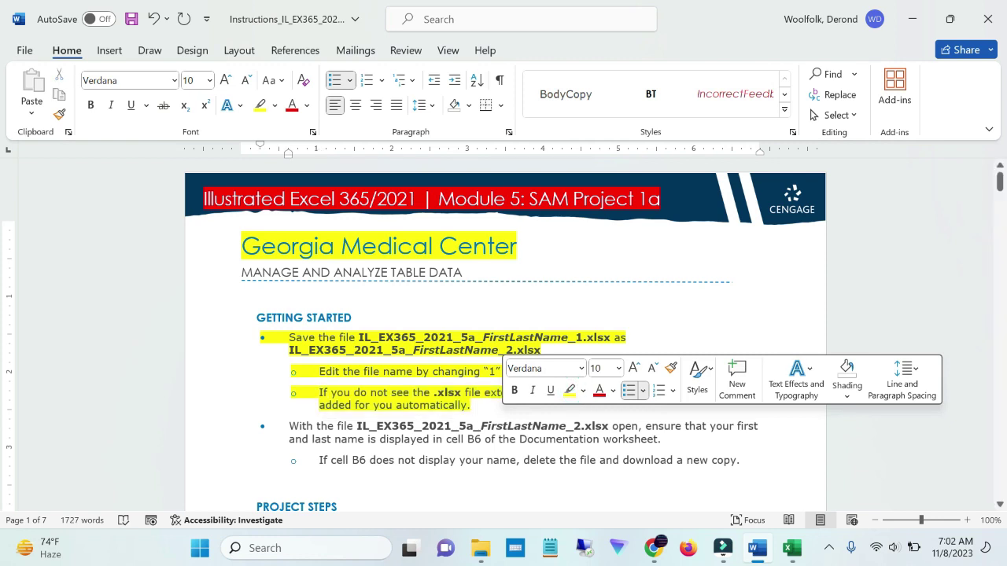
mouse_move(511, 439)
left_mouse_down()
mouse_move(287, 423)
mouse_move(775, 475)
left_mouse_up()
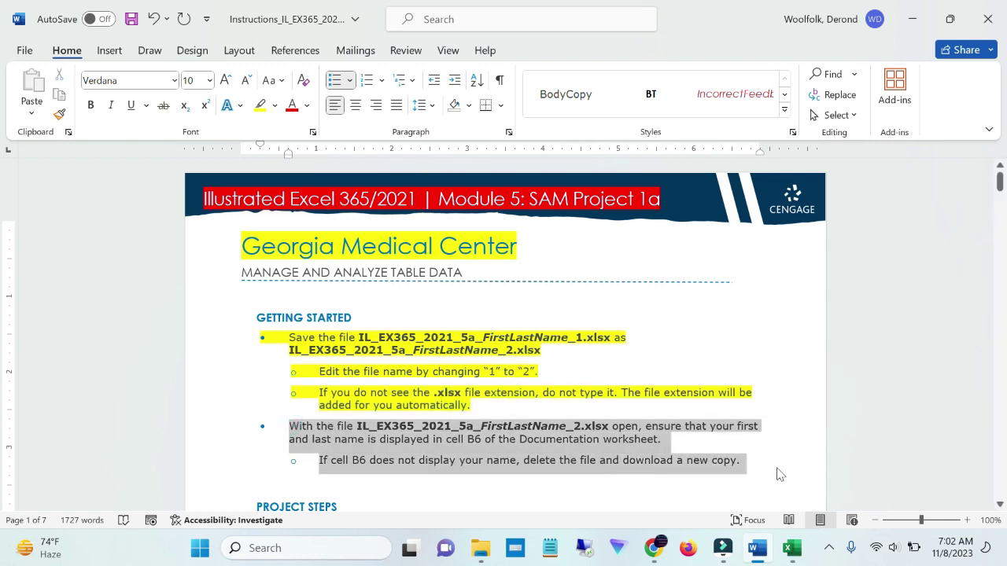
left_click(634, 442)
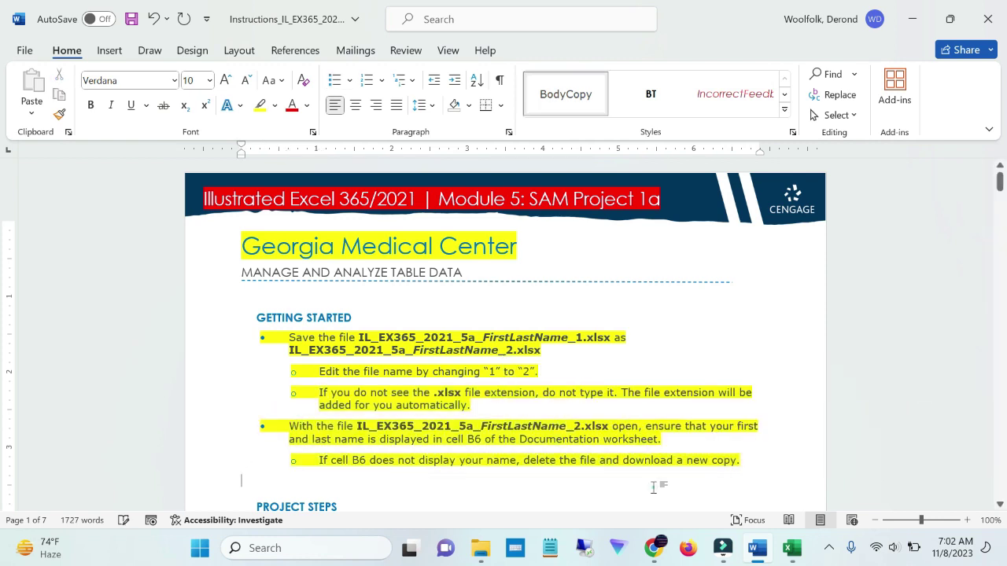
- Highlight the Training worksheet lines of Project Step 1 in yellow, undoing the intro highlight
scroll(4, 193, "down", 5)
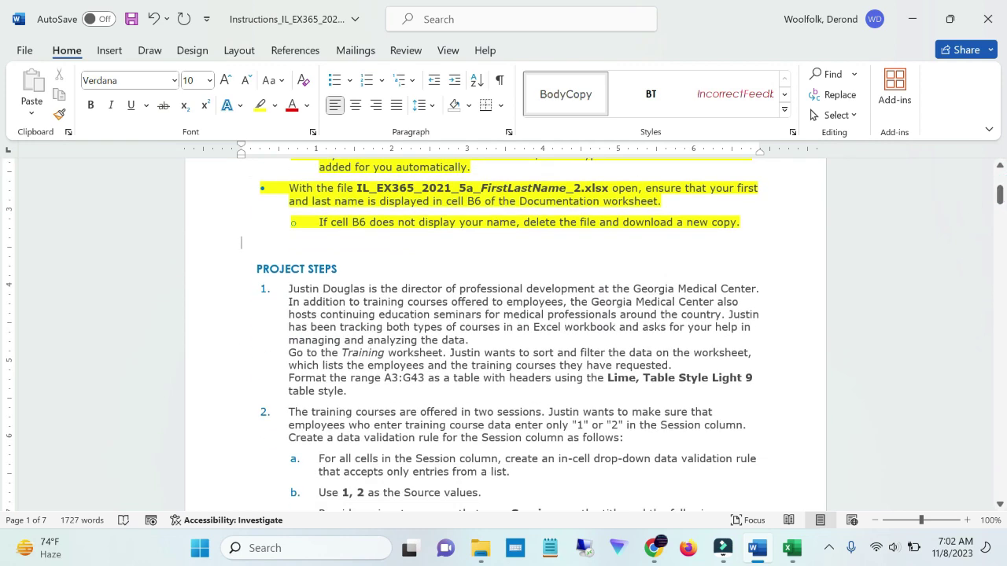
left_click_drag(284, 354, 315, 364)
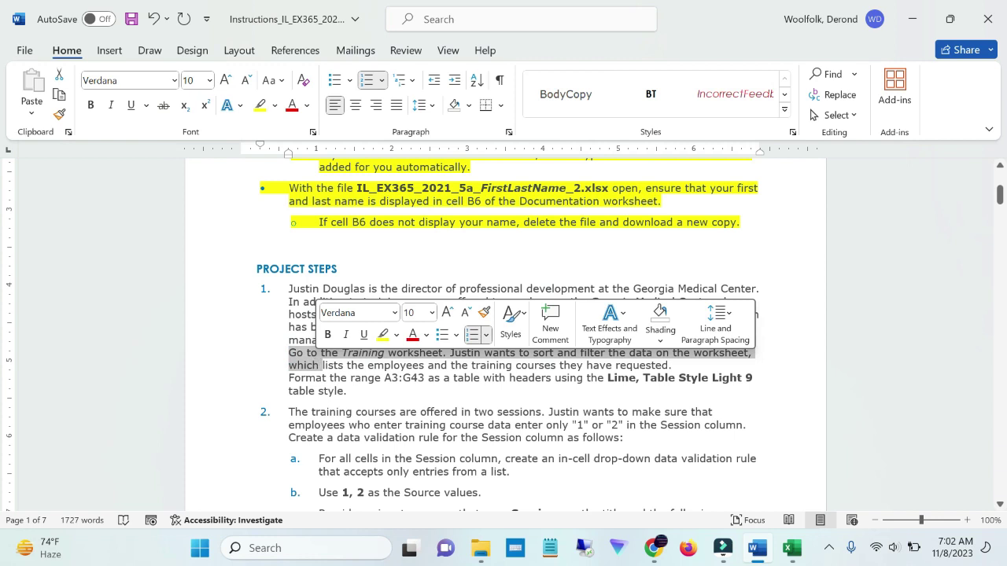
left_click_drag(285, 289, 471, 341)
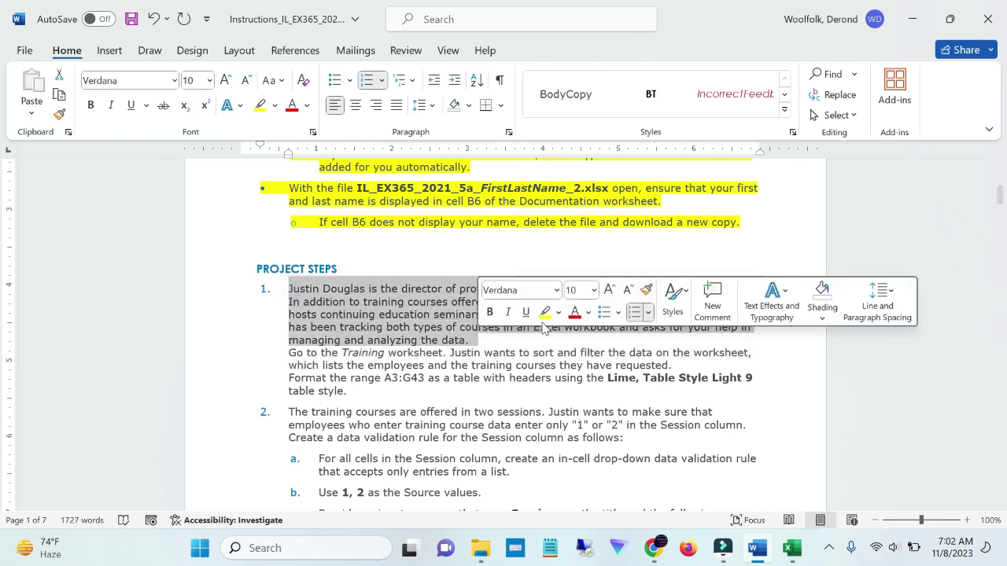
left_click(544, 313)
left_click(497, 352)
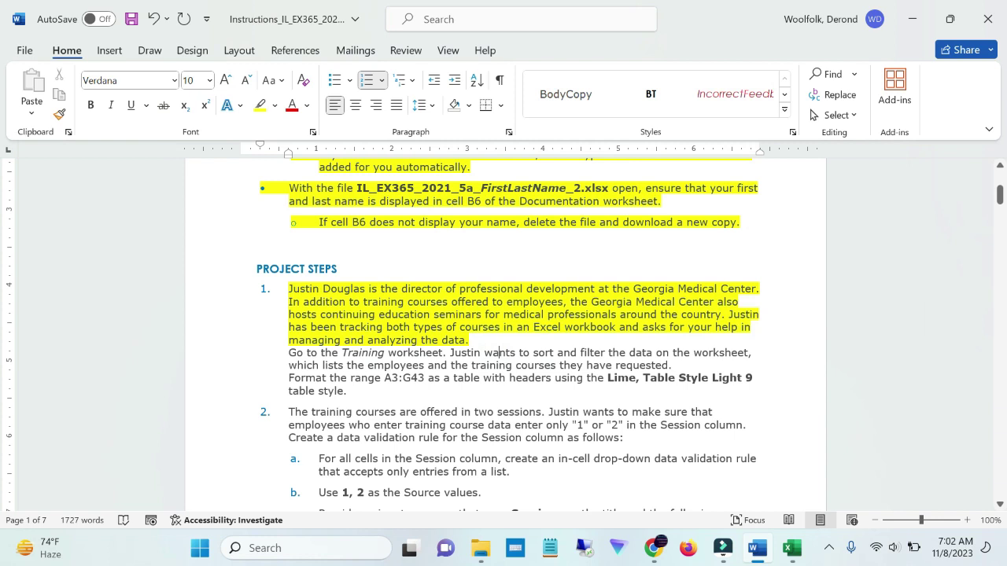
key("ctrl+z")
left_click_drag(288, 353, 352, 398)
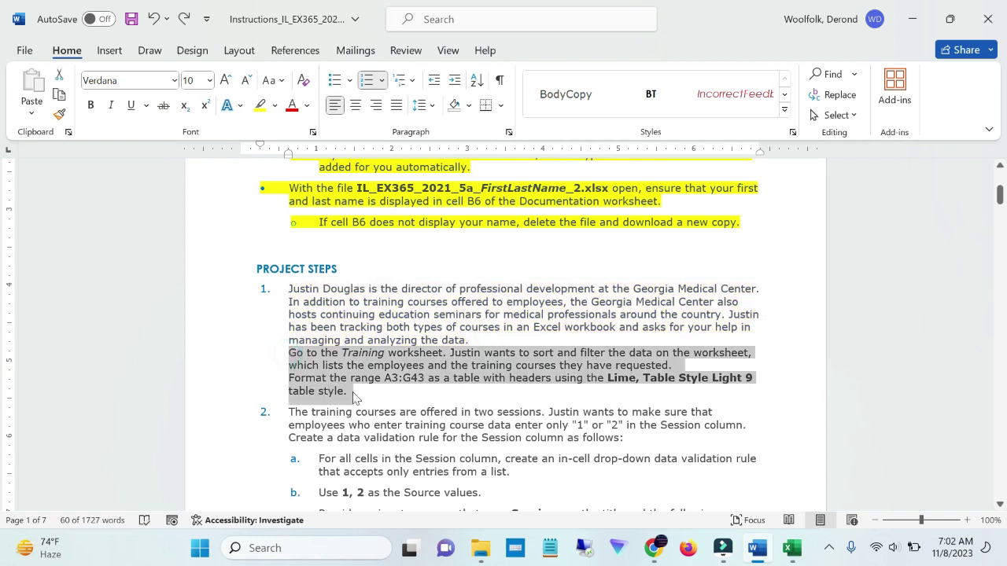
left_click(417, 366)
left_click(429, 387)
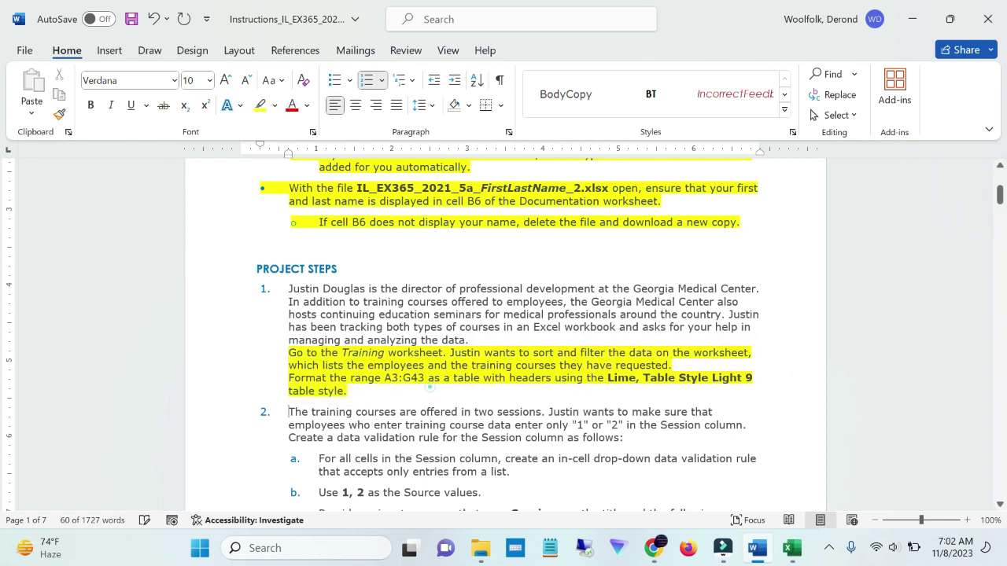
- Highlight 'Training worksheet', 'A3:G43' and 'Lime, Table Style Light 9' in turquoise
left_click_drag(341, 353, 443, 354)
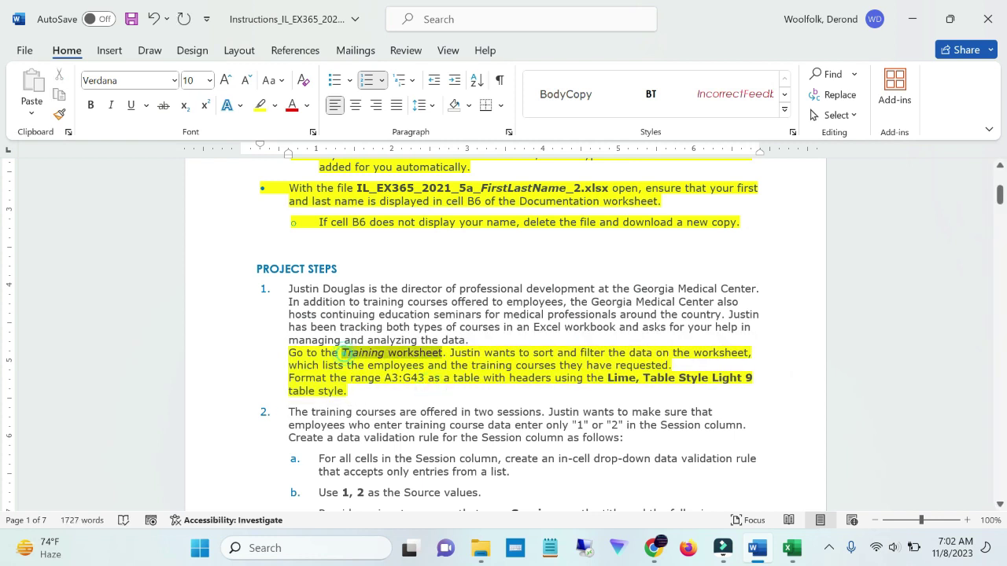
left_click(513, 329)
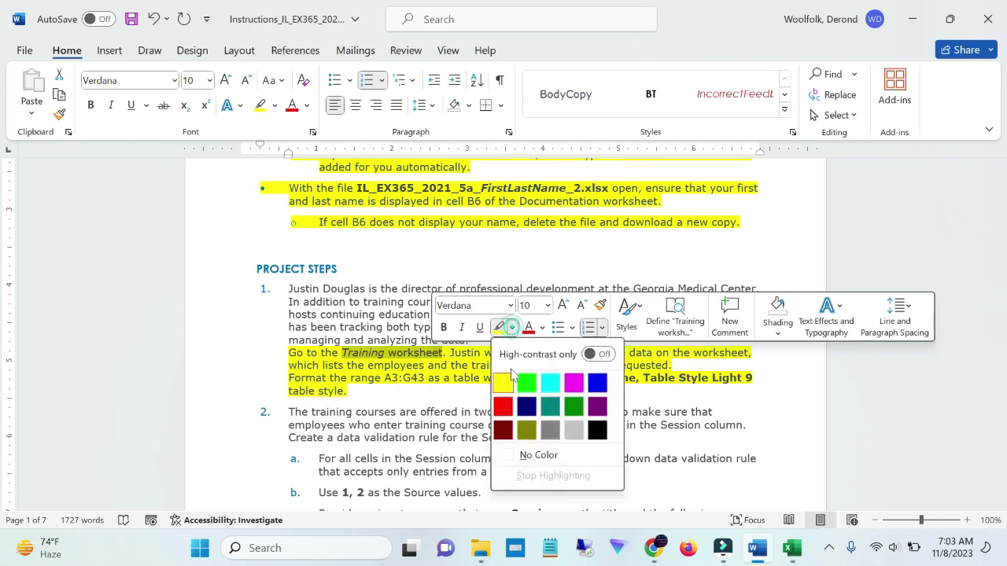
left_click(550, 379)
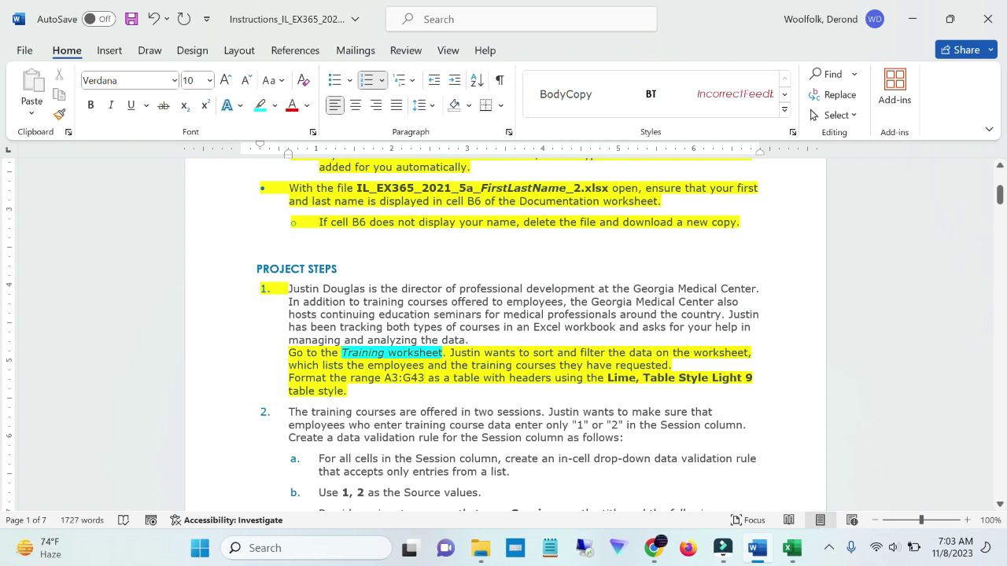
left_click_drag(384, 378, 427, 378)
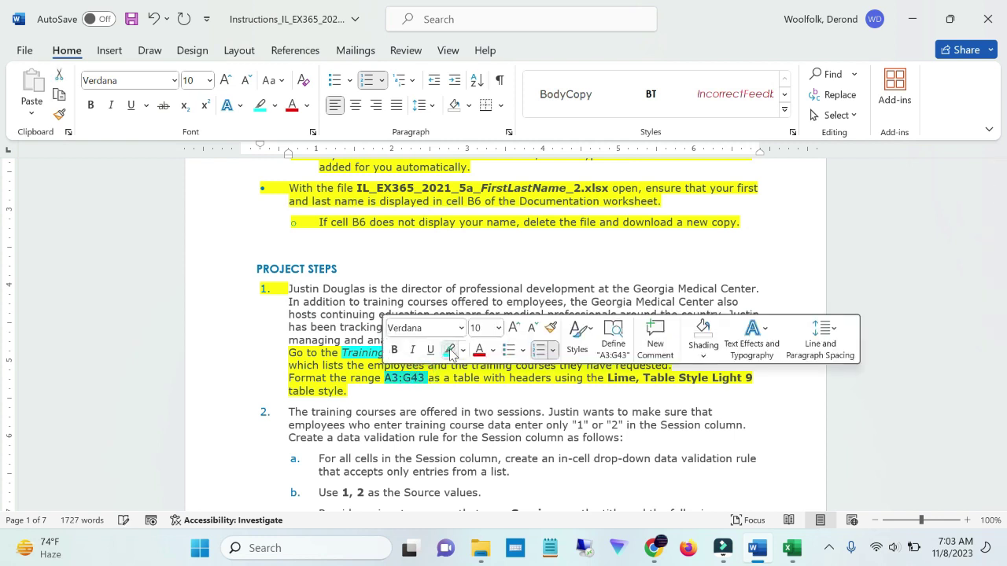
left_click(451, 351)
mouse_move(607, 378)
left_mouse_down()
mouse_move(752, 379)
mouse_move(607, 379)
left_mouse_up()
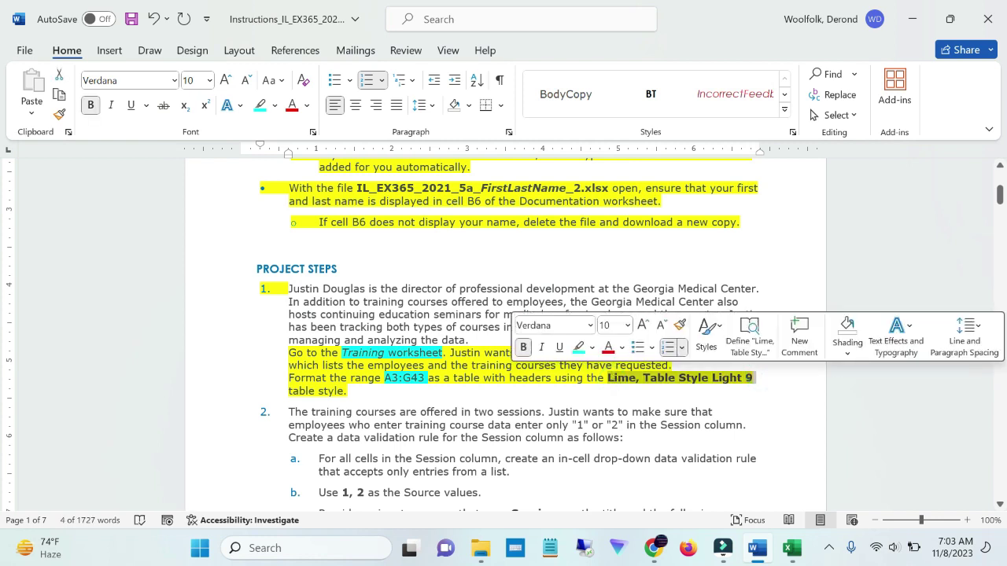
left_click(578, 347)
left_click(598, 403)
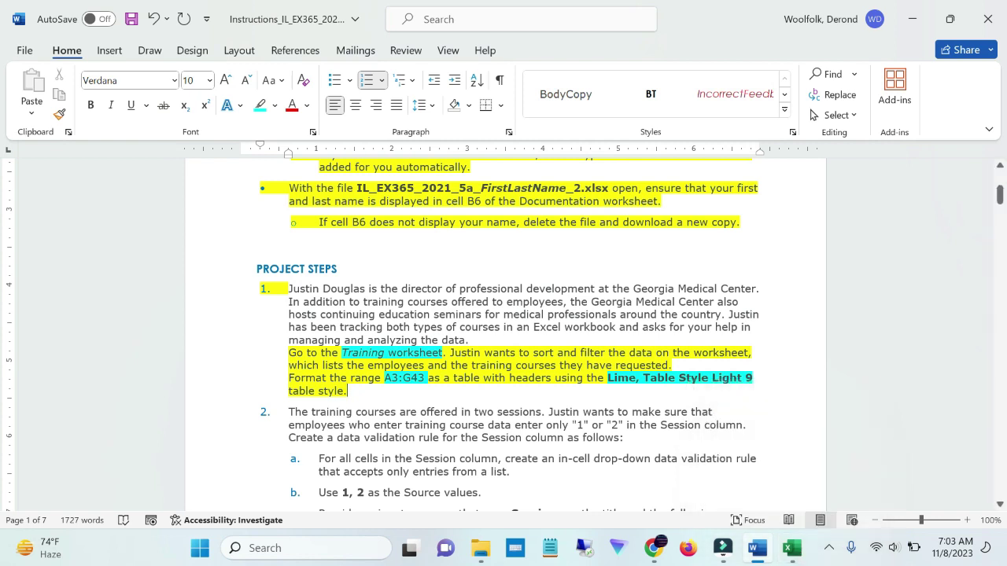
double_click(394, 379)
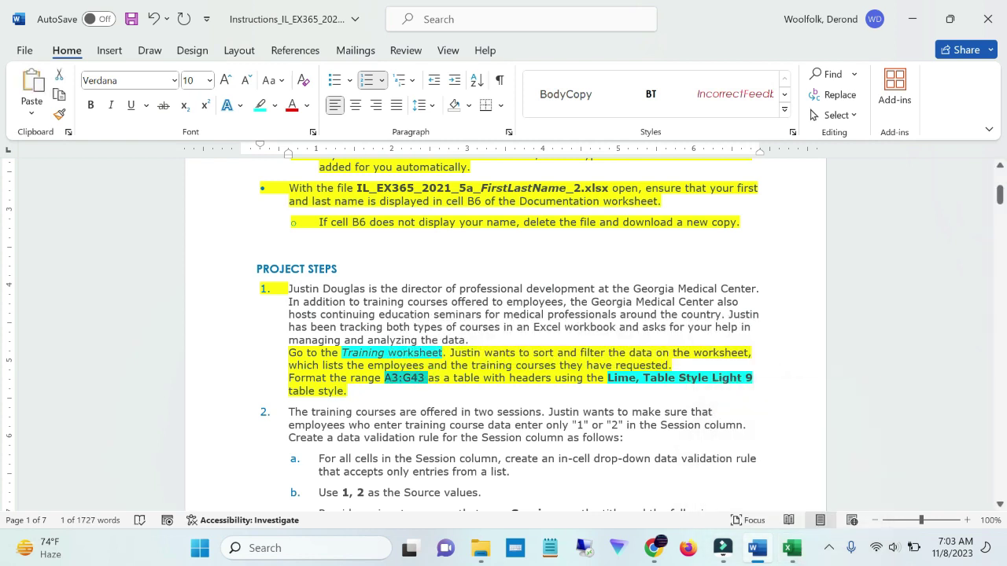
- In Excel's Training worksheet, select the range A3:G43 via the Name Box
left_click(792, 548)
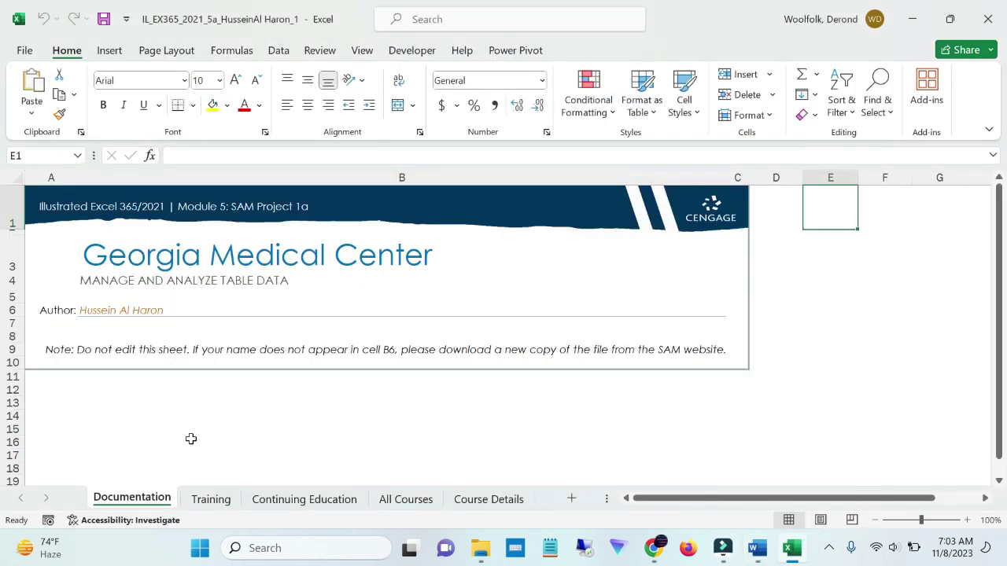
left_click(205, 498)
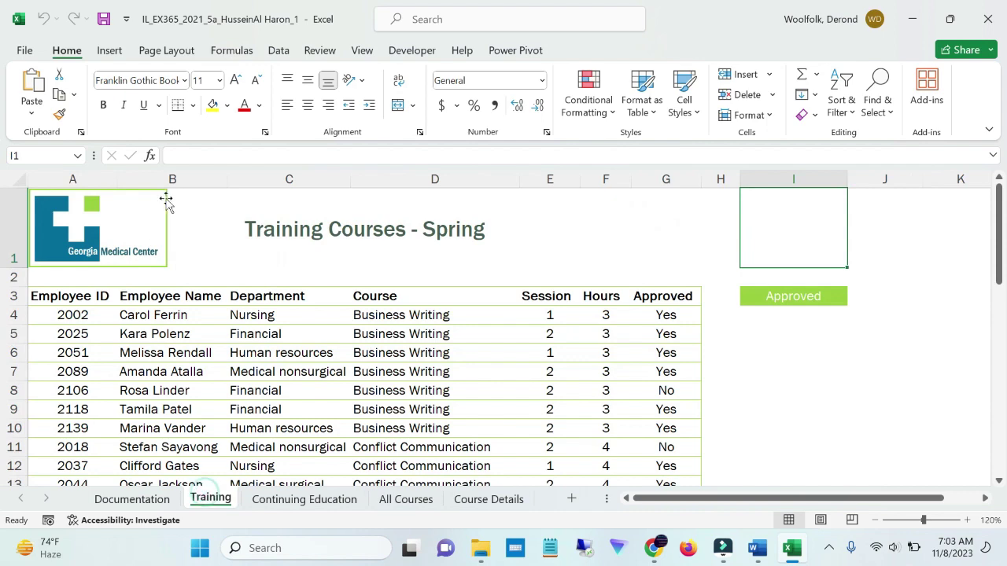
left_click(55, 155)
type("A3:G43")
key("Return")
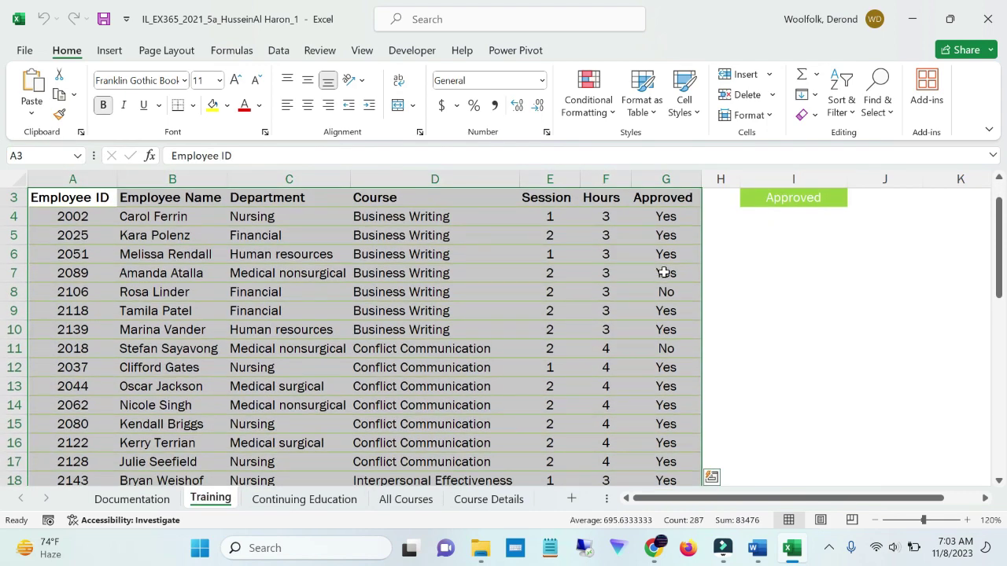
left_click(757, 548)
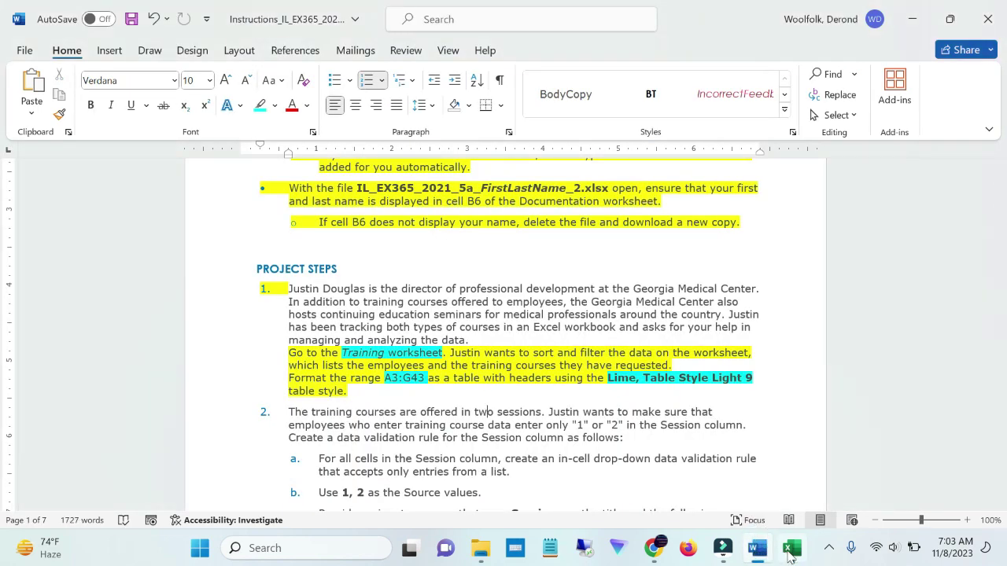
left_click(791, 548)
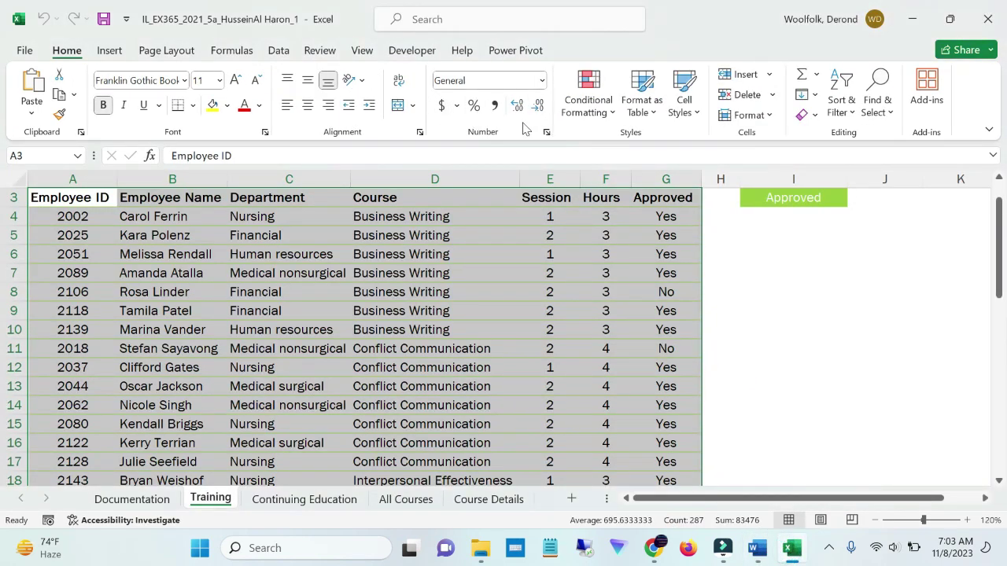
- Format A3:G43 as a table with headers using Lime, Table Style Light 9
left_click(640, 106)
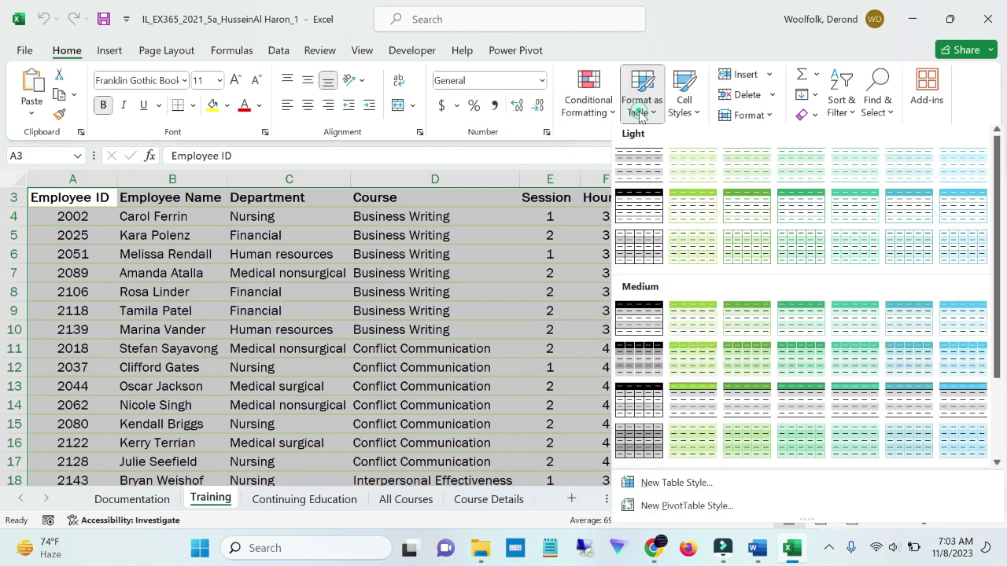
left_click(702, 222)
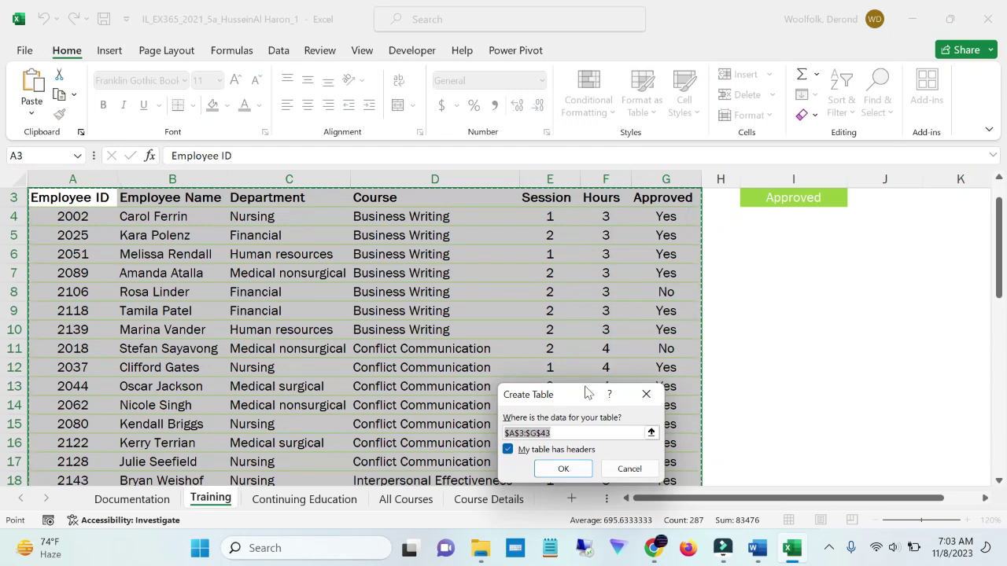
left_click(563, 469)
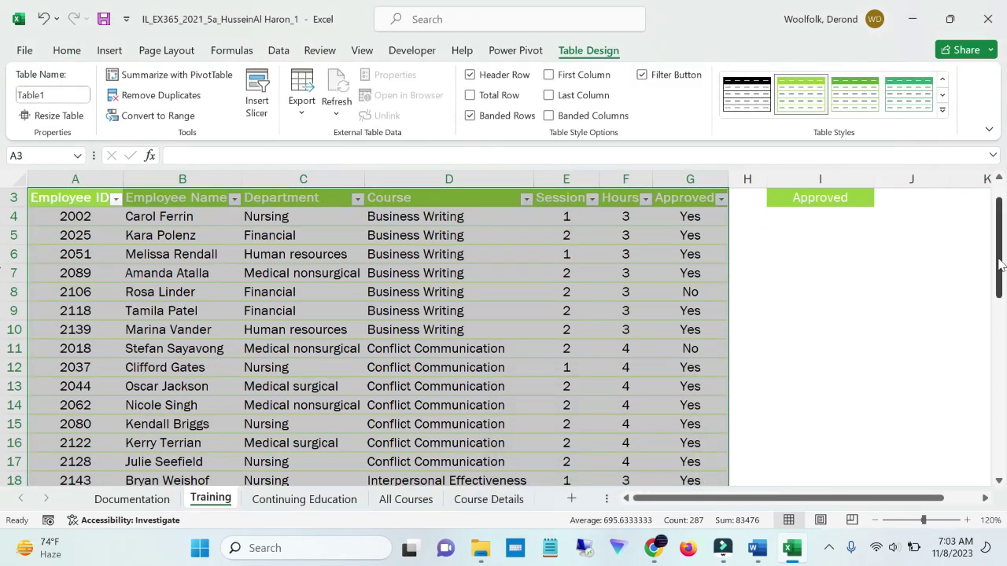
left_click_drag(999, 271, 999, 256)
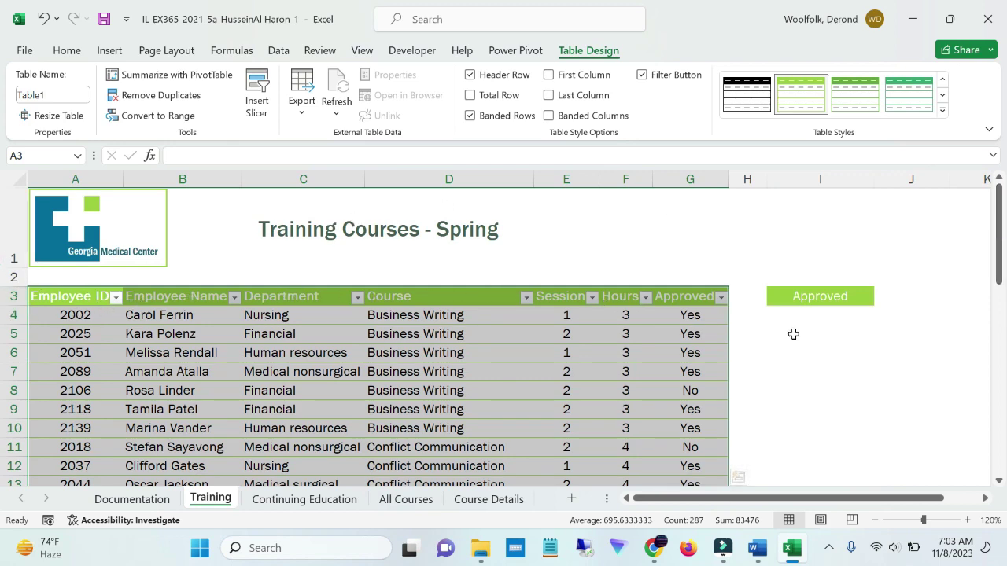
left_click(813, 351)
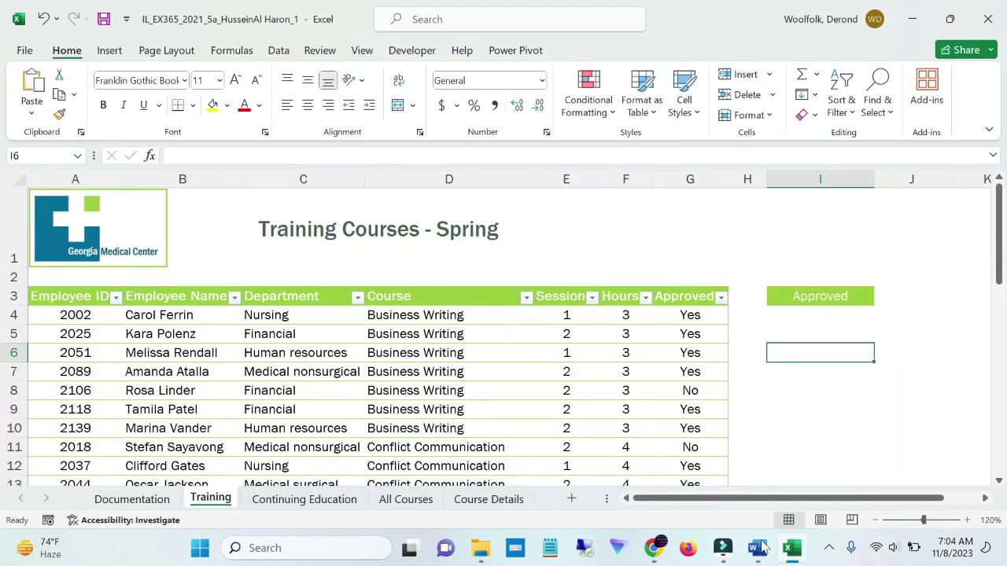
left_click(758, 548)
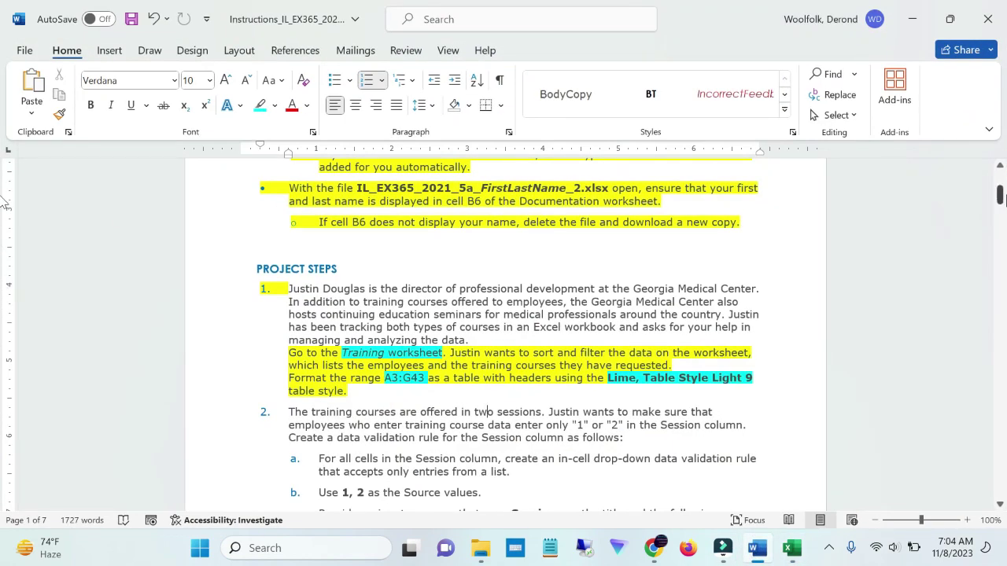
- Highlight paragraph 2a in yellow, undoing the whole-step-2 highlight
left_click_drag(1000, 197, 1000, 203)
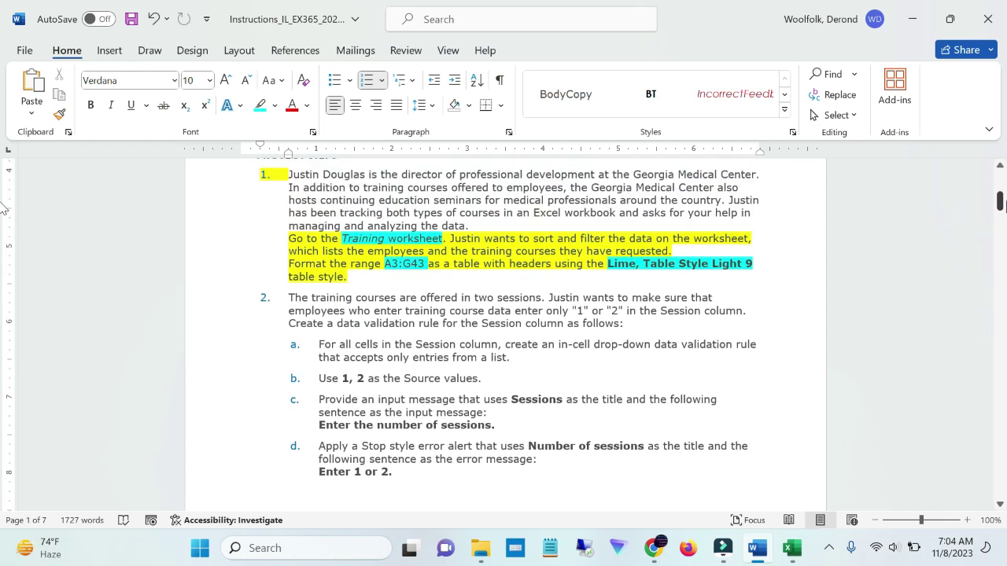
left_click_drag(288, 298, 629, 324)
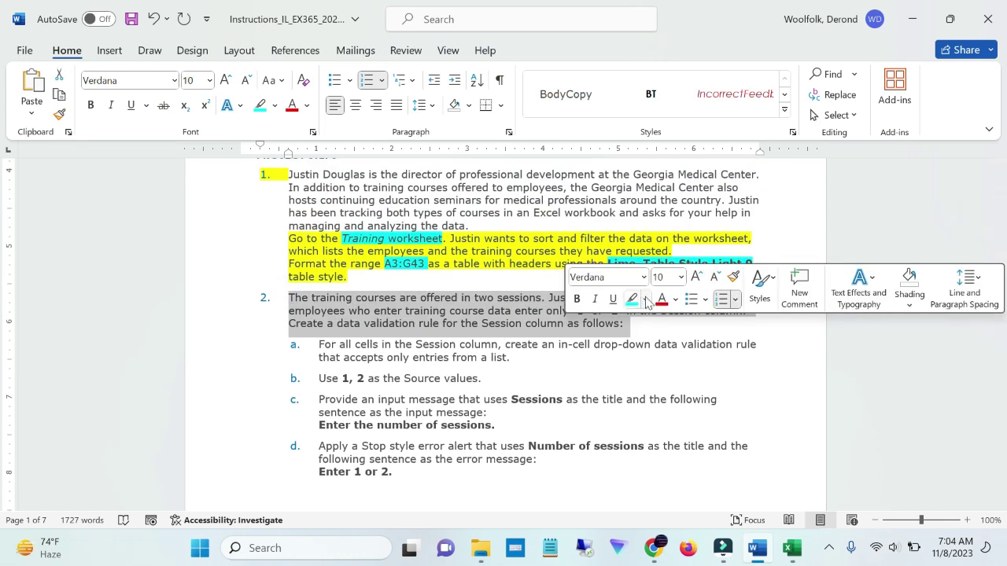
left_click(646, 300)
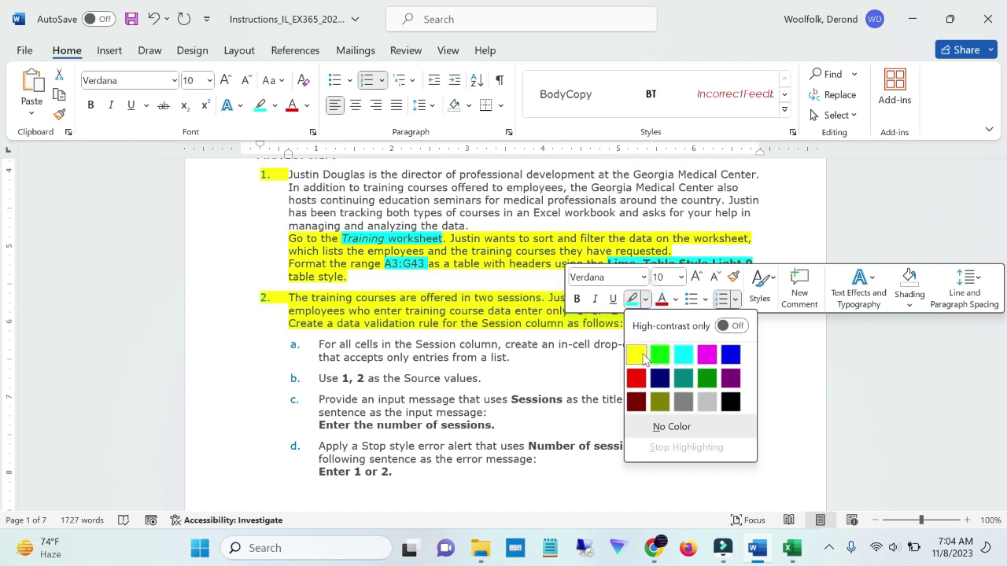
left_click(644, 356)
left_click(613, 352)
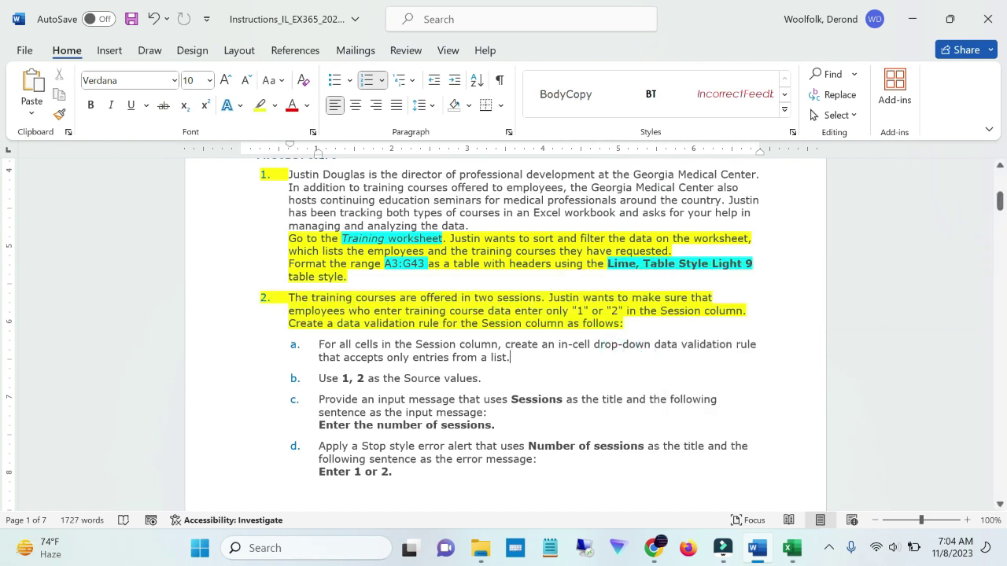
left_click_drag(576, 311, 638, 311)
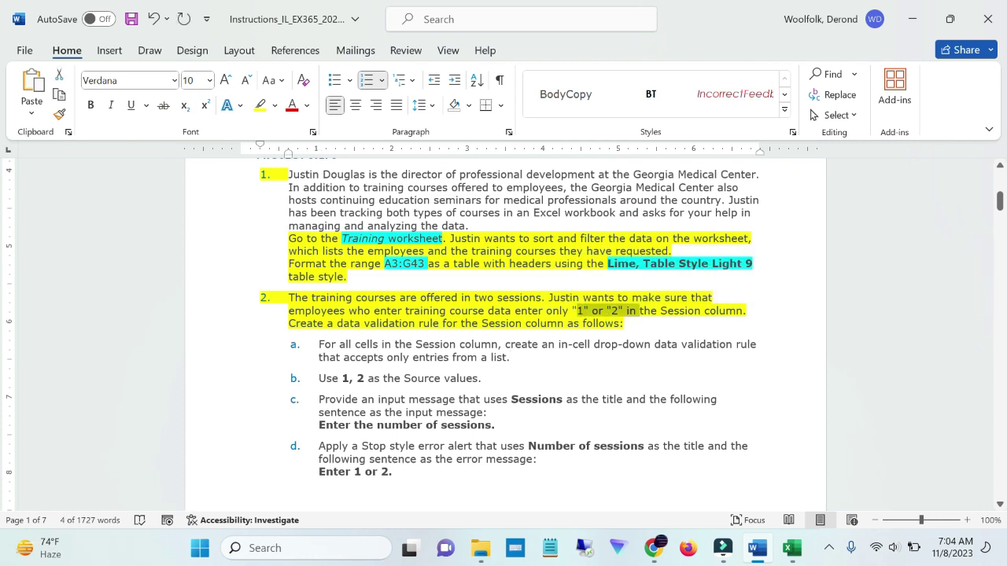
key("ctrl+z")
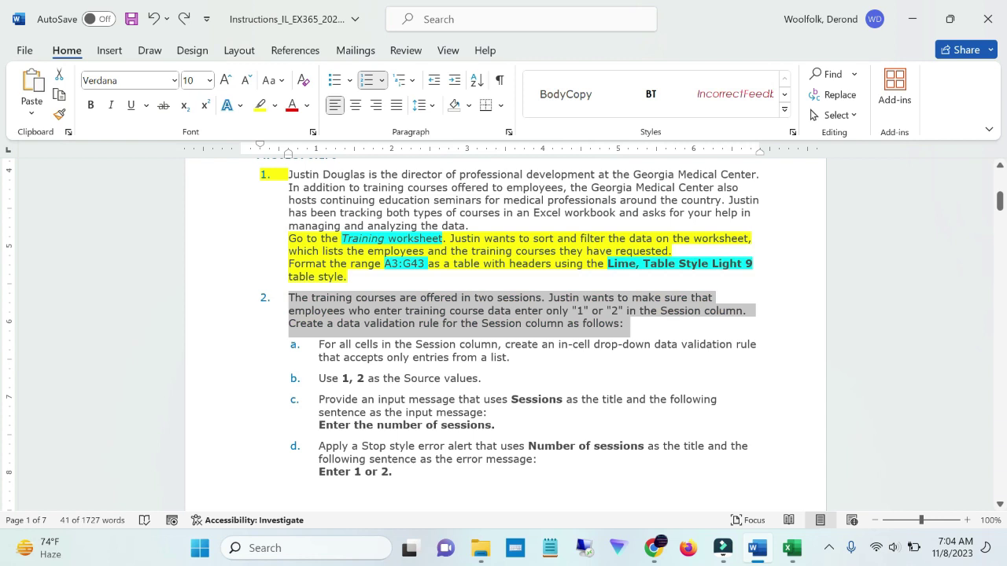
triple_click(315, 344)
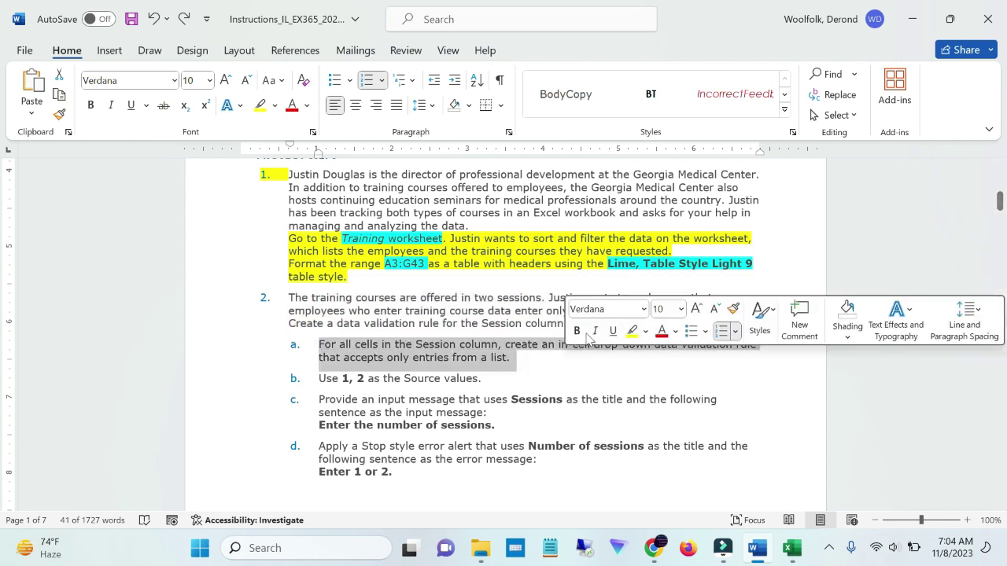
left_click(633, 331)
left_click(621, 381)
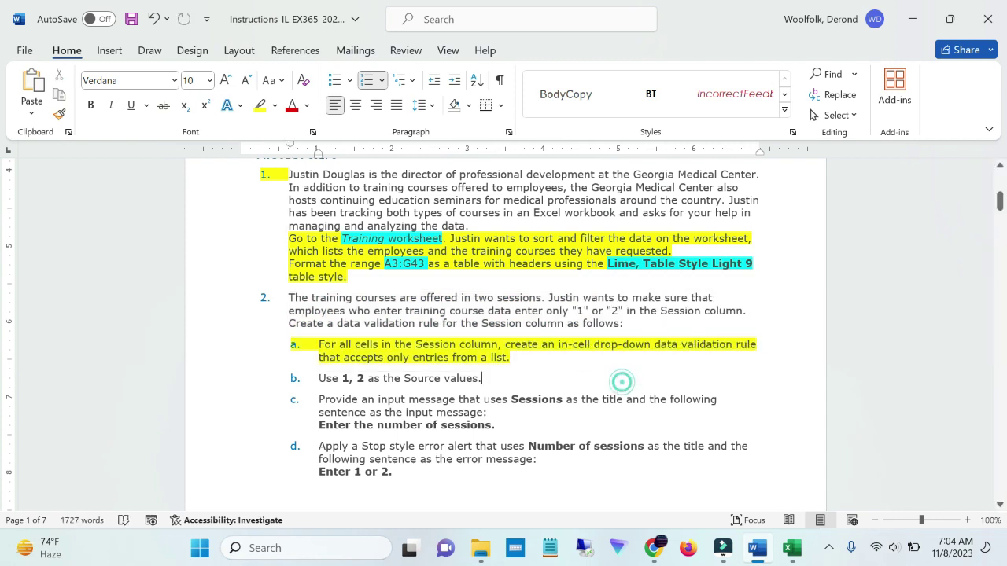
- Highlight 'list.', 'cell drop-down data validation' and 'Session column' in turquoise
double_click(495, 357)
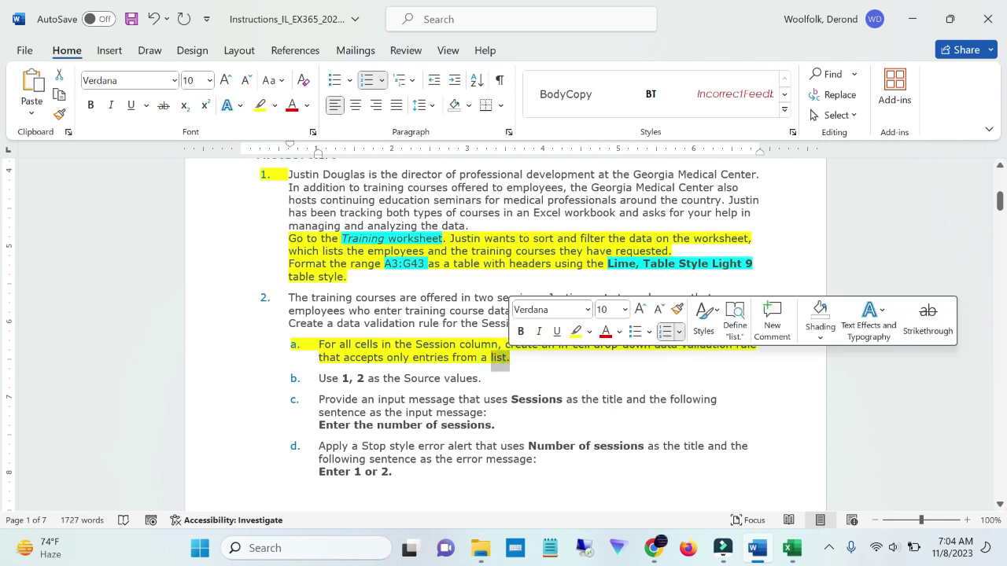
left_click(590, 332)
left_click(627, 375)
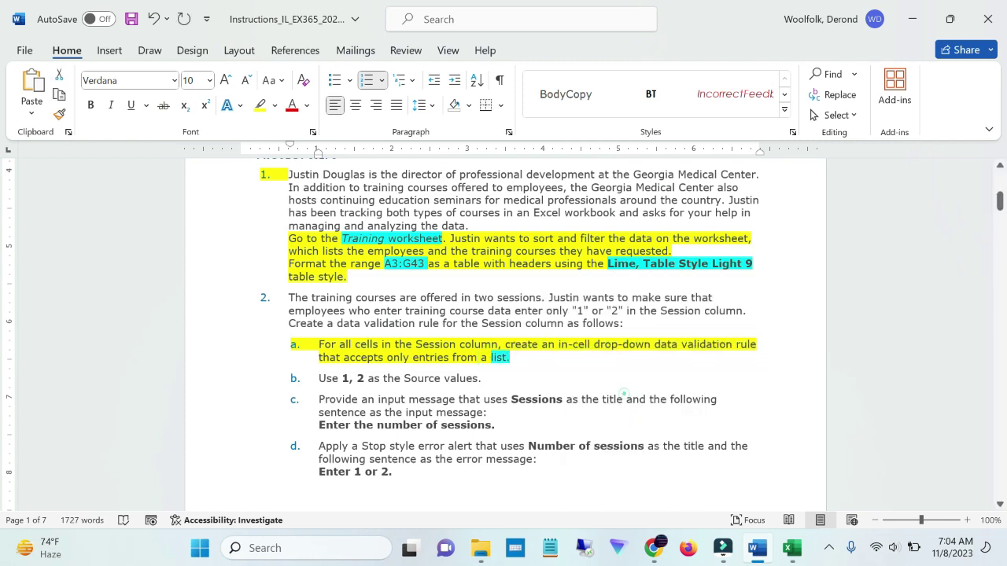
left_click(623, 399)
left_click_drag(573, 344, 719, 350)
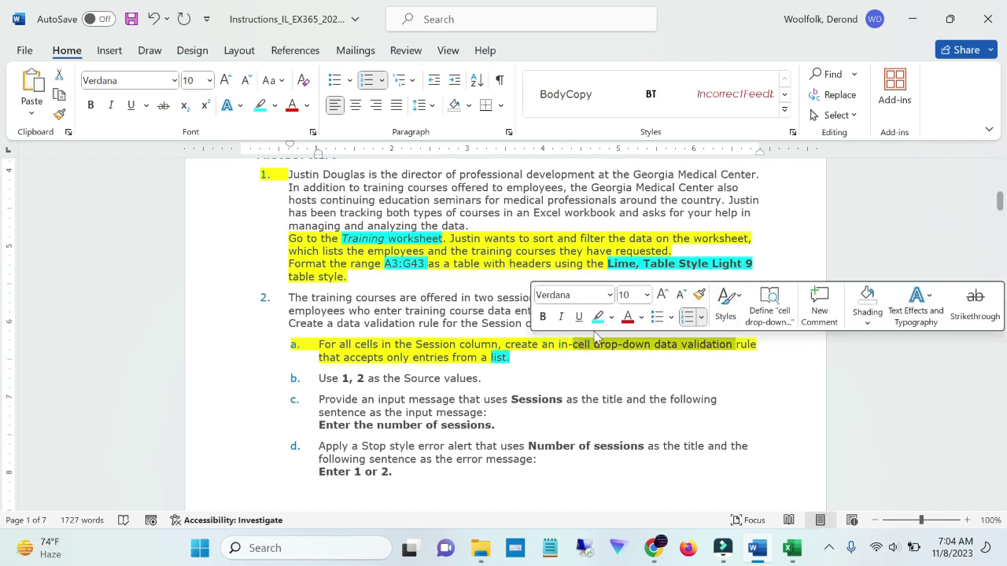
left_click(598, 317)
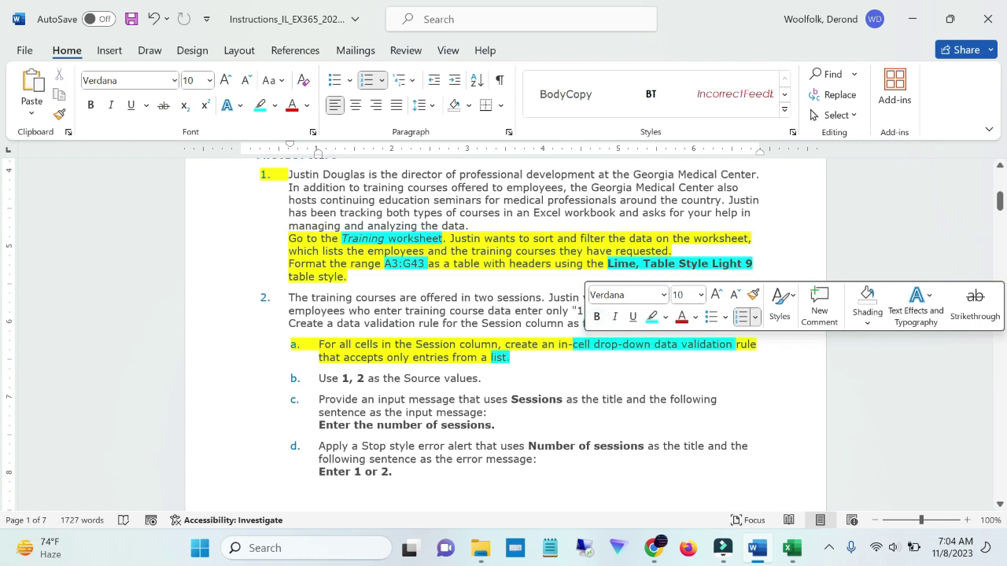
left_click_drag(417, 345, 497, 346)
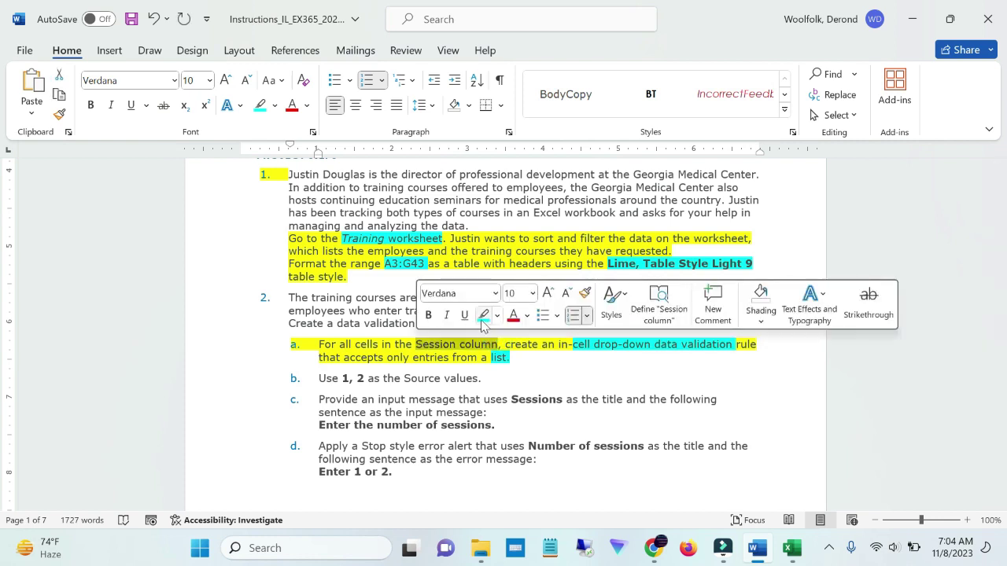
left_click(482, 323)
left_click(563, 385)
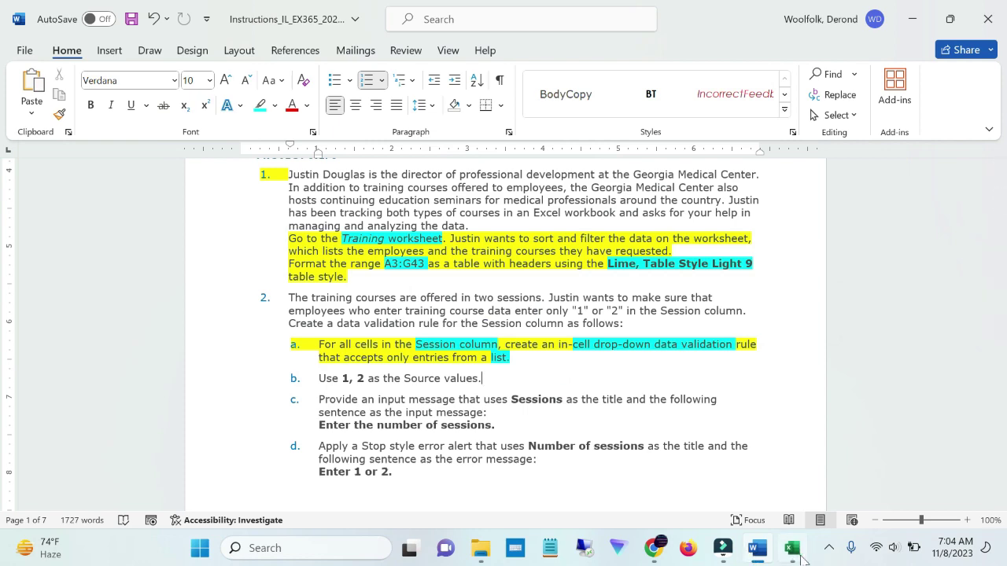
- Select the Session values in column E and open Data Validation from the Data tab
left_click(793, 548)
left_click_drag(561, 318, 582, 498)
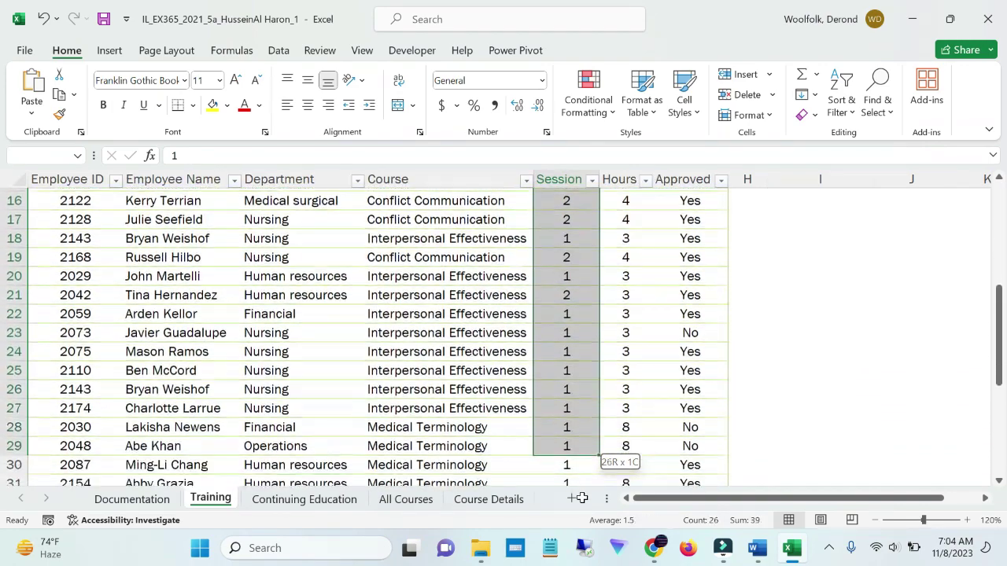
left_click_drag(583, 498, 569, 423)
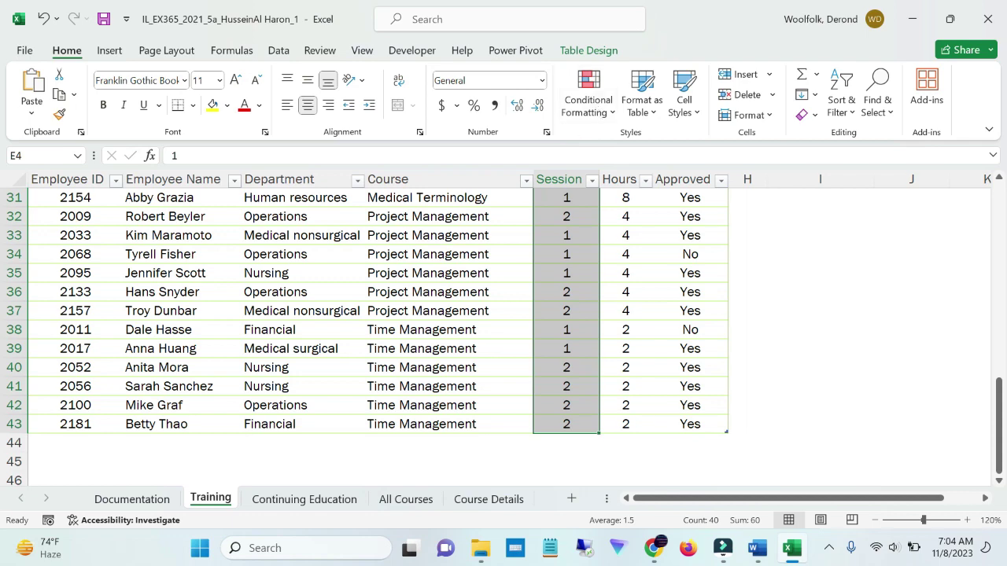
left_click(149, 52)
left_click(230, 52)
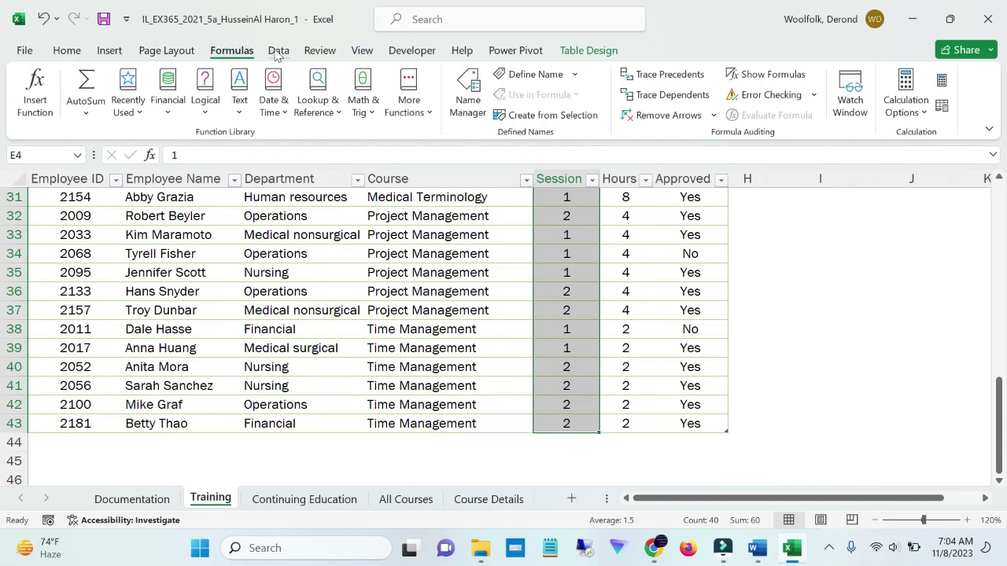
left_click(276, 52)
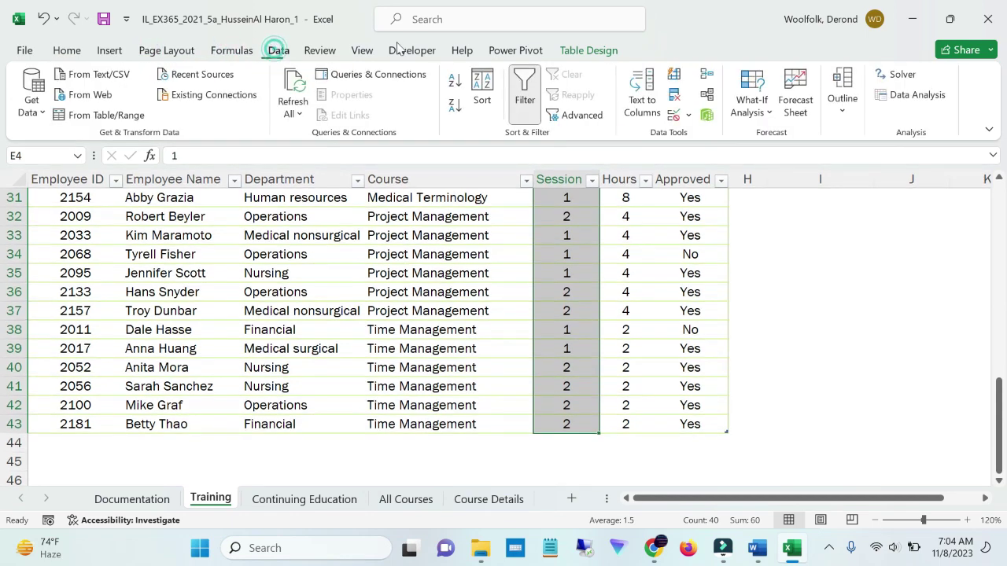
left_click(674, 115)
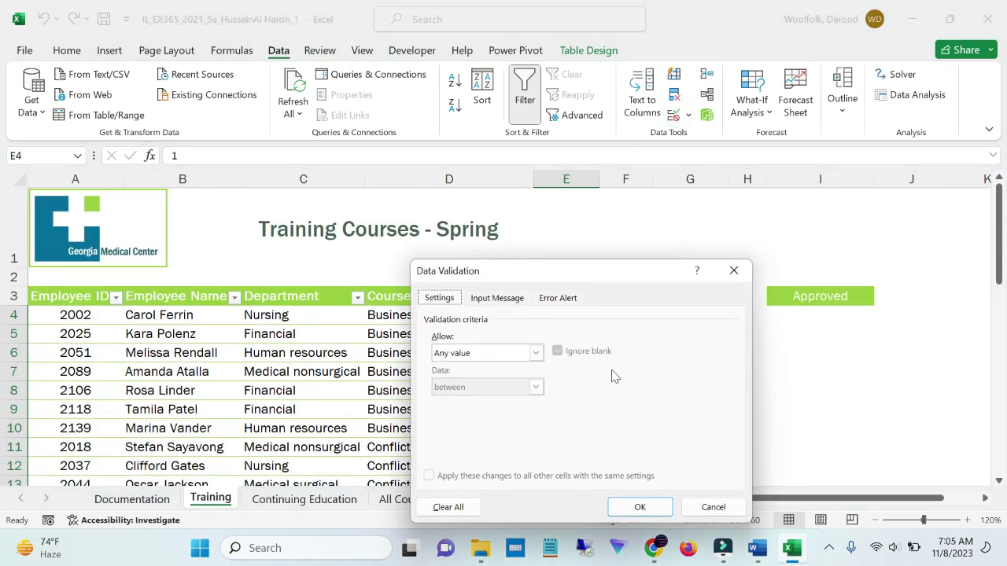
- After checking the Word instructions, set the Session validation to allow a List
left_click(758, 549)
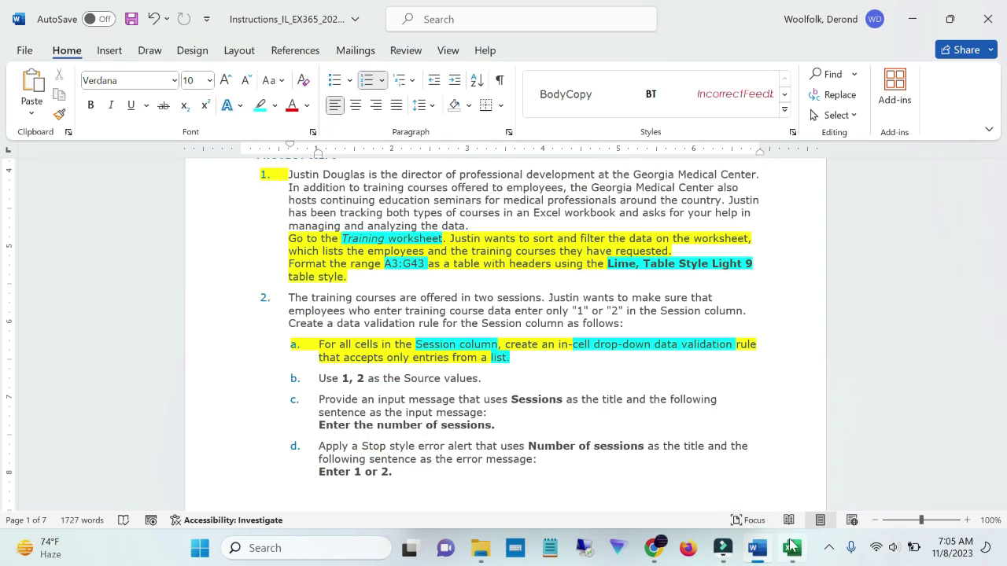
left_click(792, 548)
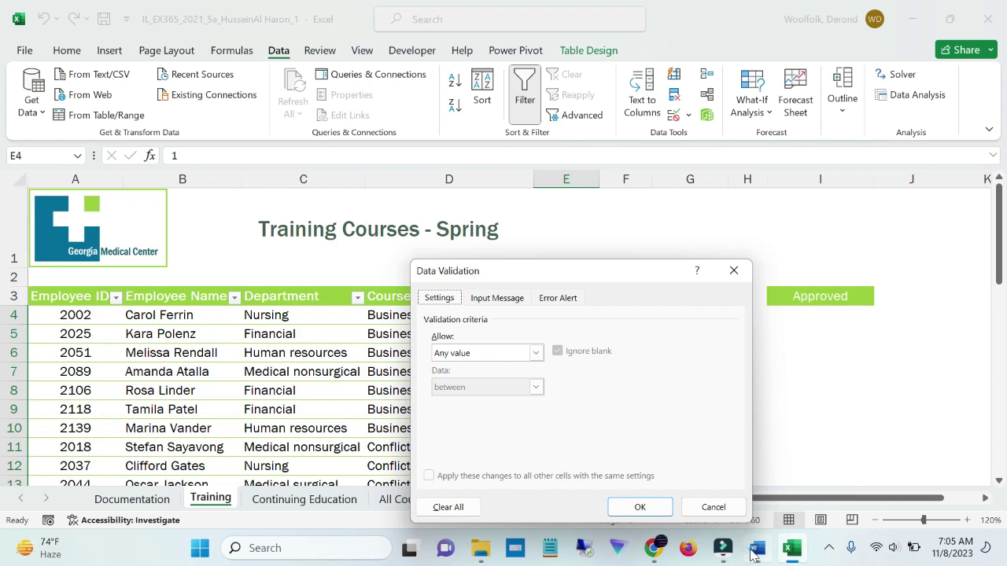
left_click(757, 548)
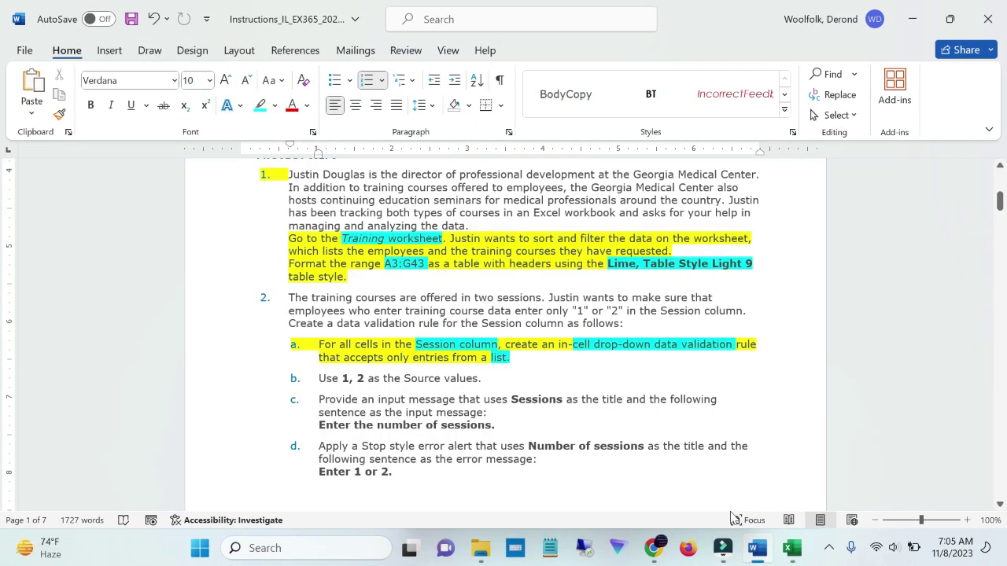
left_click(793, 548)
left_click(536, 353)
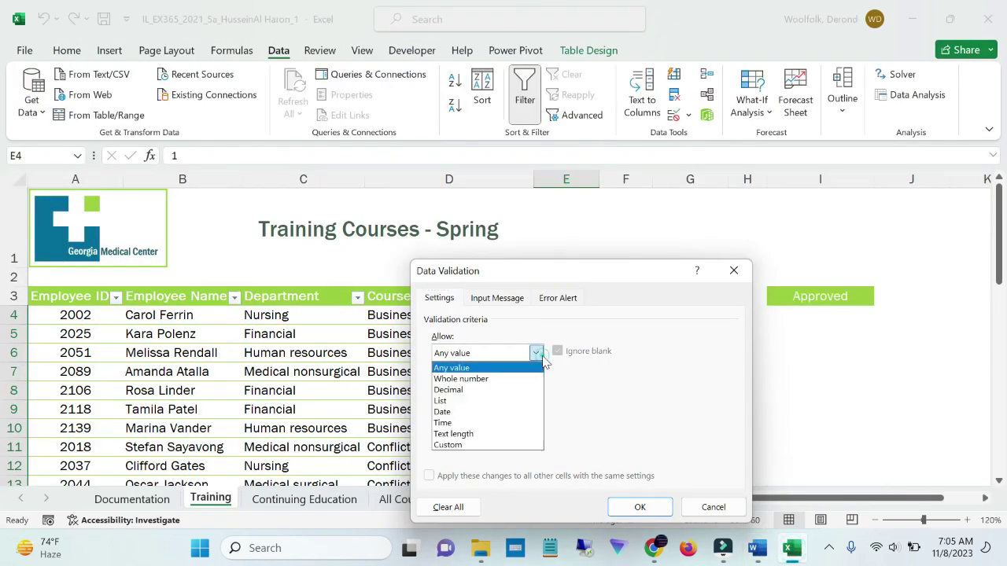
left_click(497, 401)
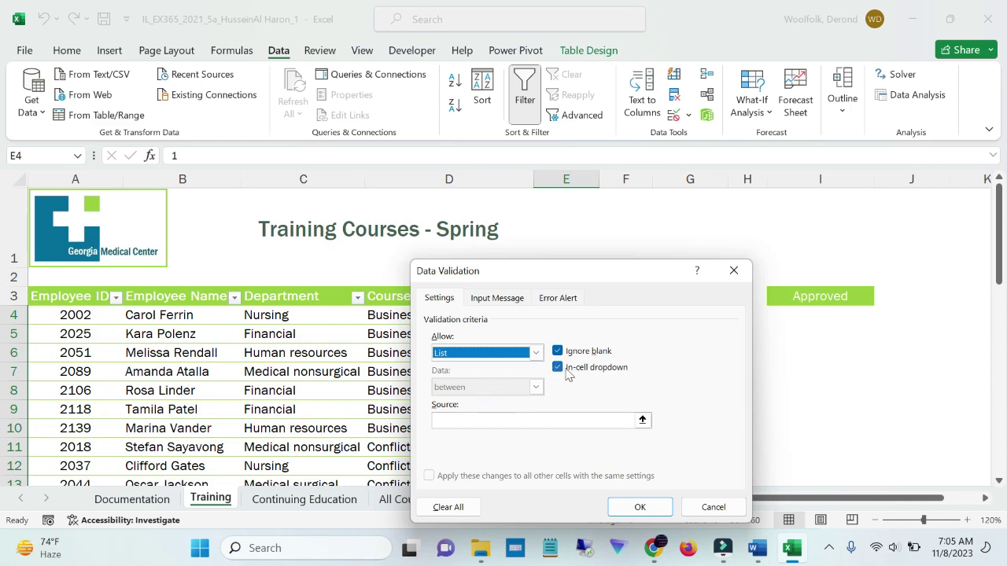
left_click(757, 550)
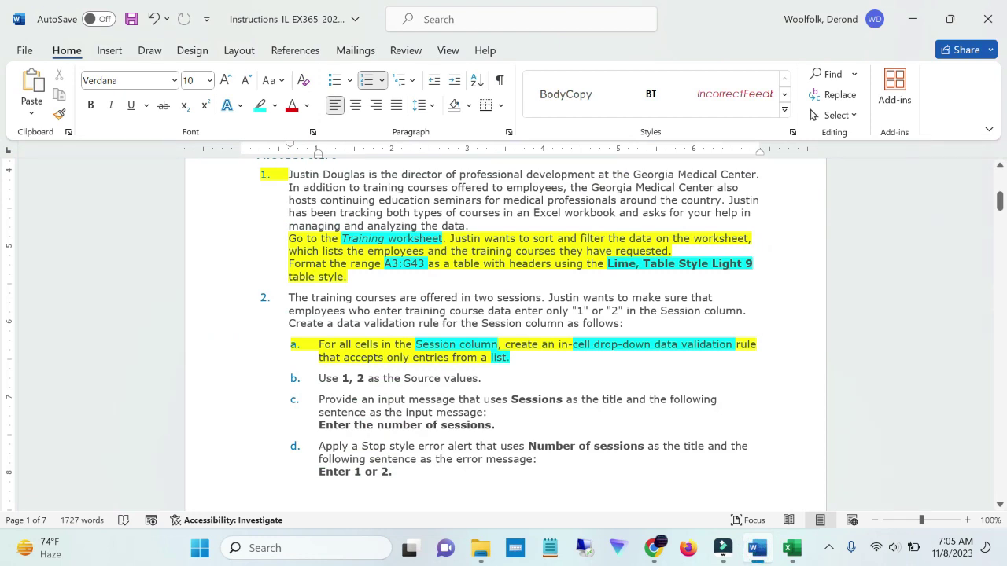
- Highlight item b in yellow and its values '1, 2' in turquoise
mouse_move(365, 379)
left_mouse_down()
mouse_move(319, 379)
mouse_move(484, 384)
left_mouse_up()
left_click(318, 378)
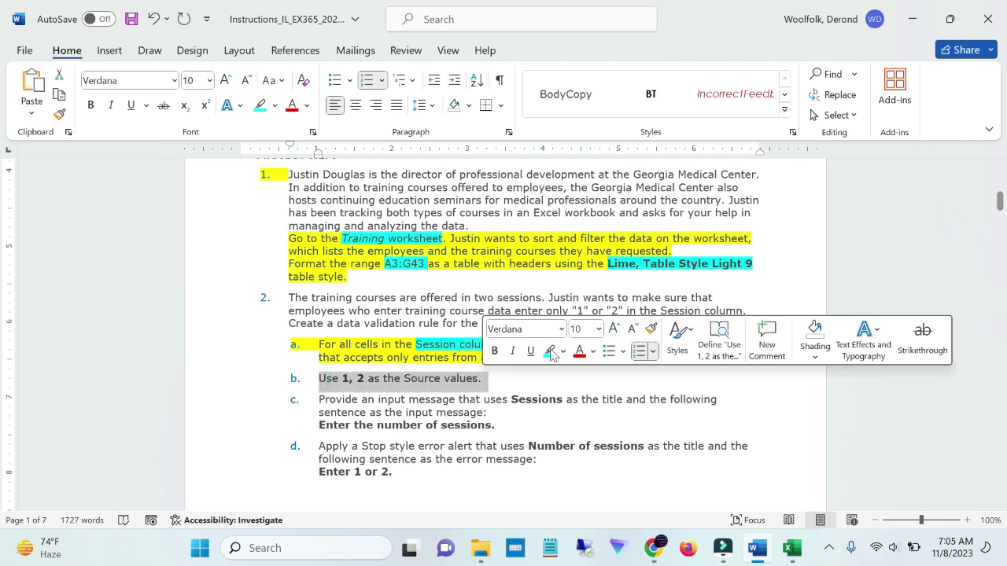
left_click(564, 354)
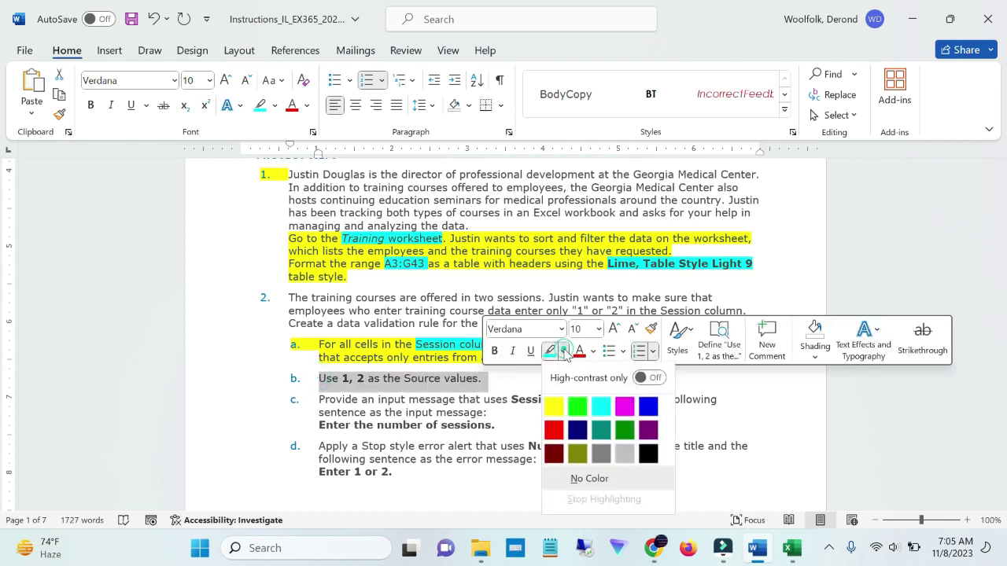
left_click(559, 411)
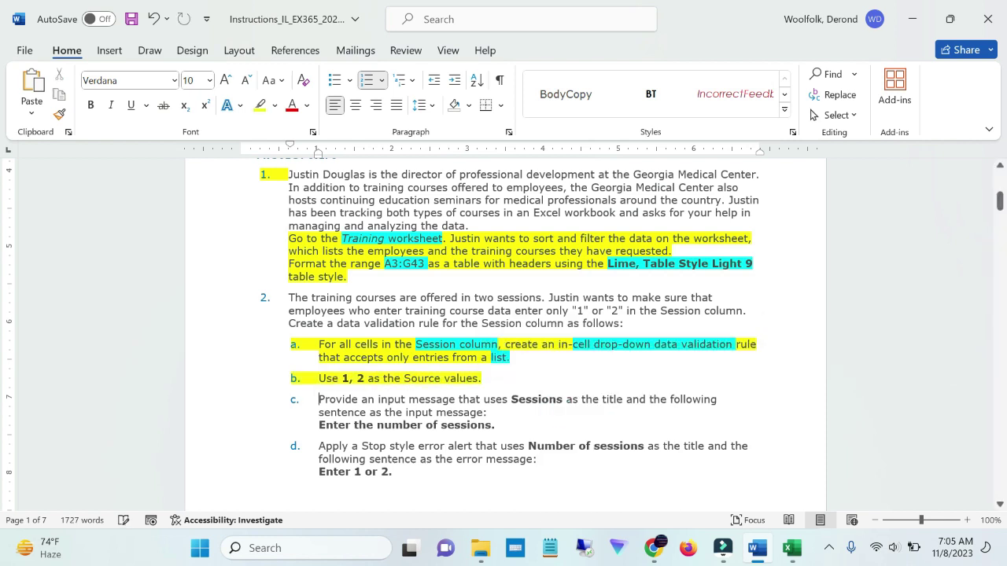
left_click(549, 399)
left_click_drag(367, 378, 342, 378)
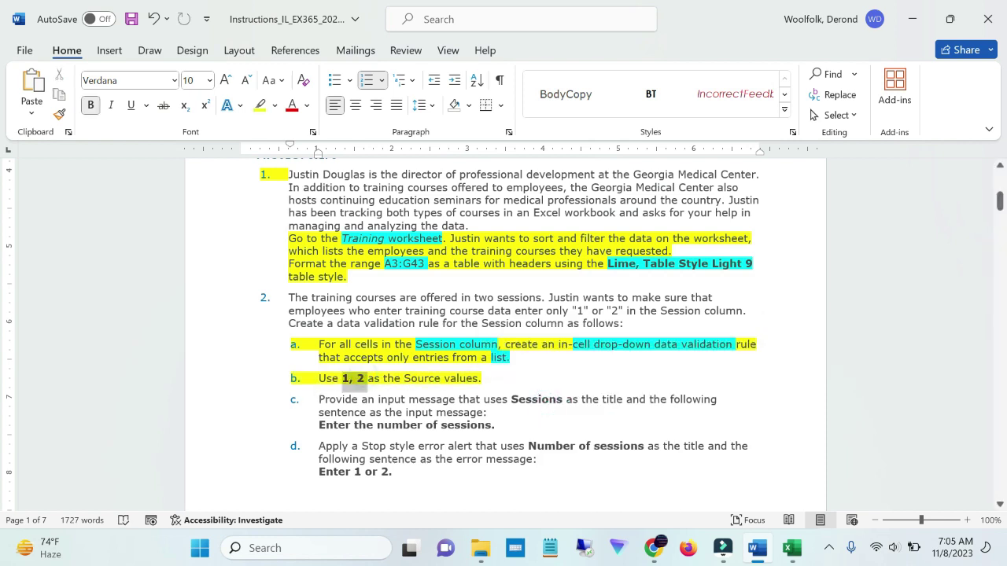
left_click(421, 347)
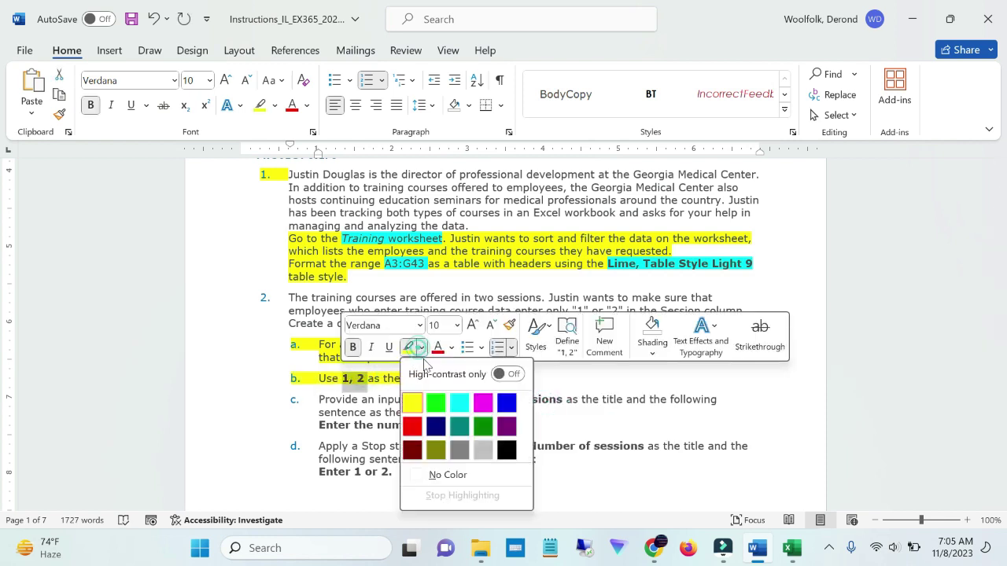
left_click(459, 401)
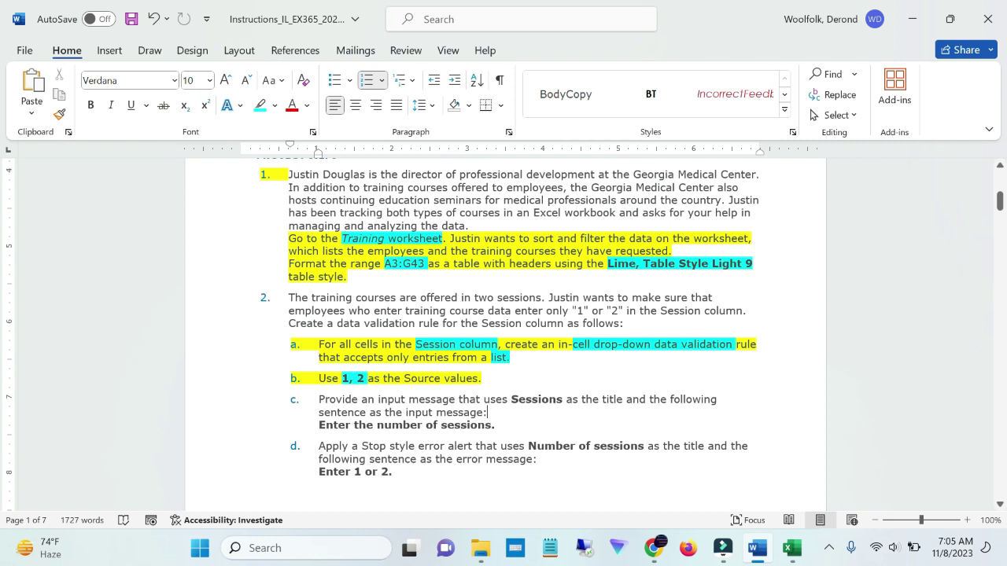
left_click_drag(342, 379, 367, 378)
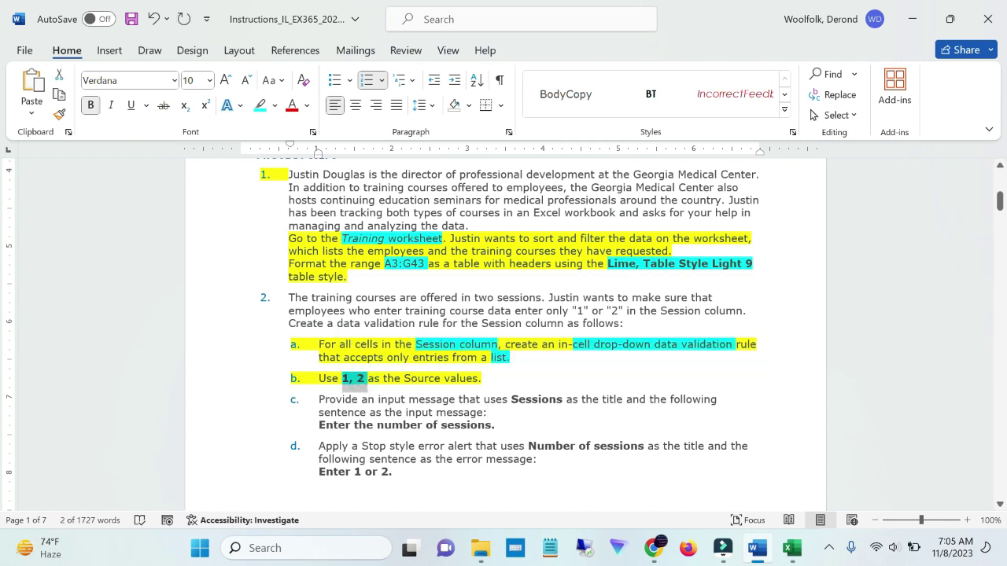
- In Excel's validation dialog, enter 1, 2 as the list Source values
left_click(790, 555)
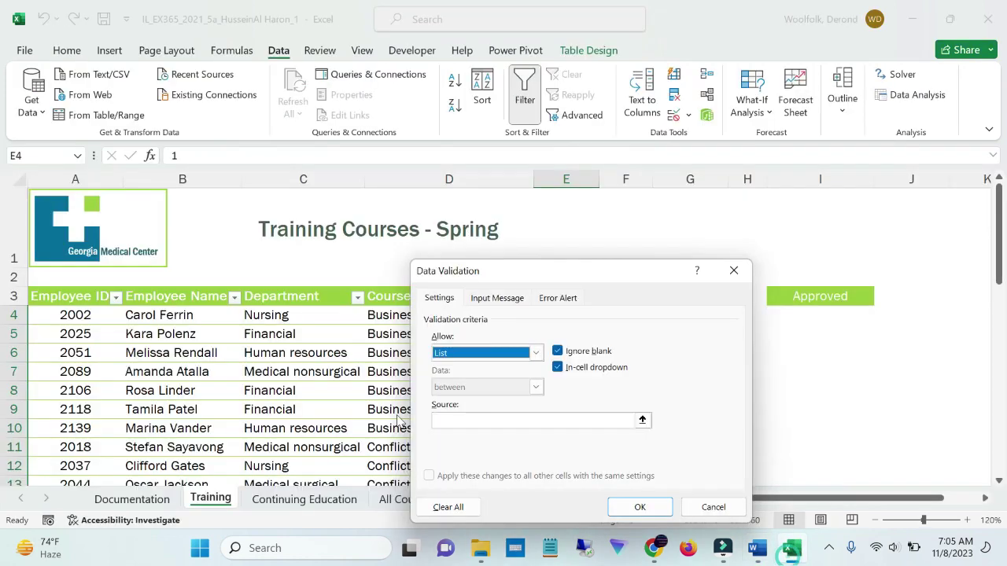
left_click(477, 423)
type("1, 2")
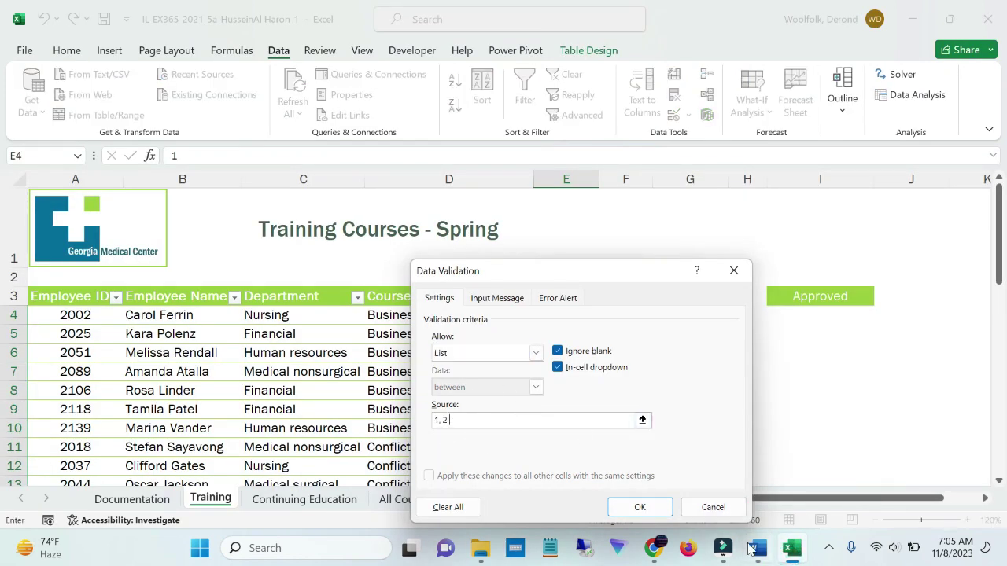
left_click(758, 548)
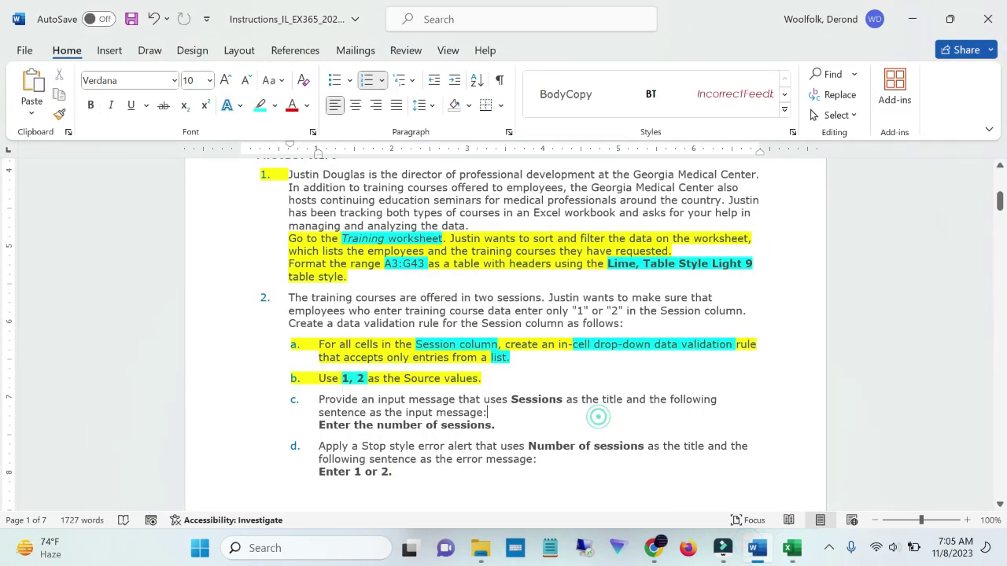
- Highlight the full text of item c in yellow
left_click_drag(319, 379, 488, 412)
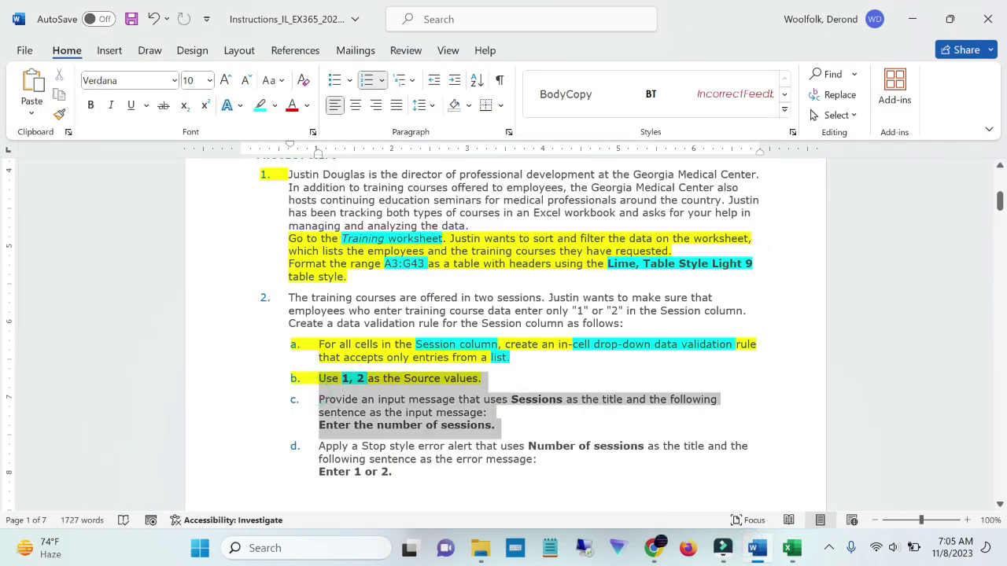
left_click(507, 428)
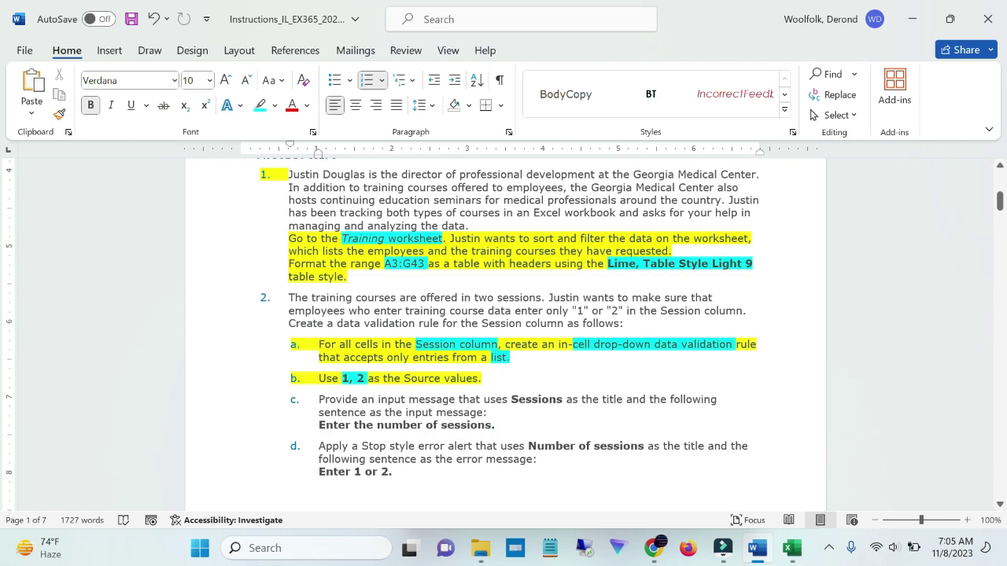
left_click_drag(319, 399, 495, 429)
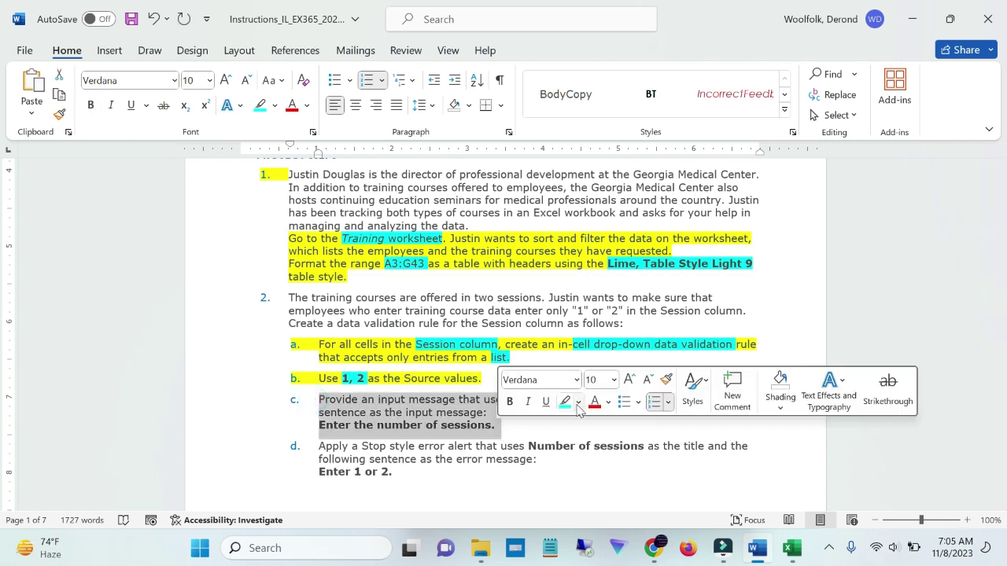
left_click(579, 403)
left_click(568, 285)
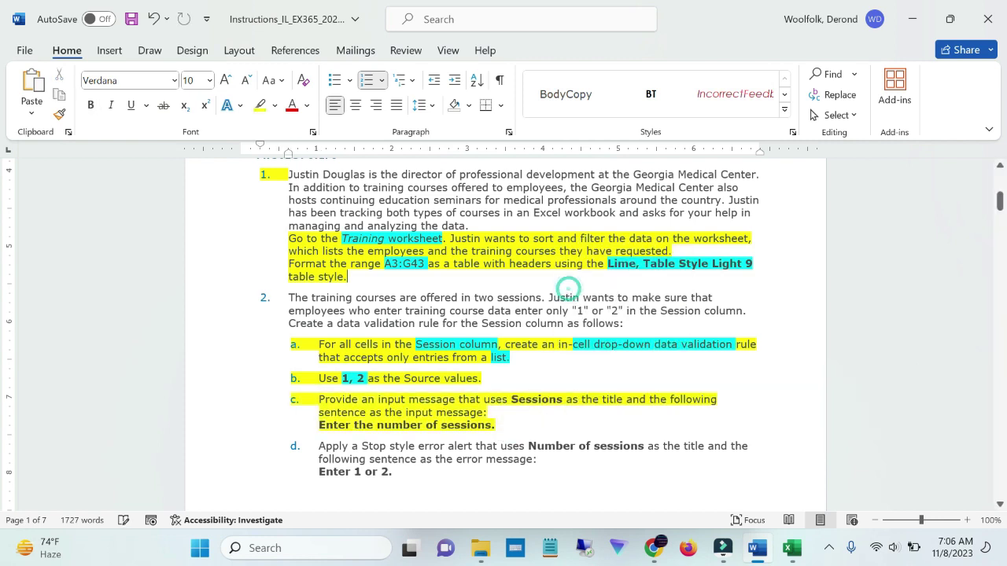
left_click(583, 418)
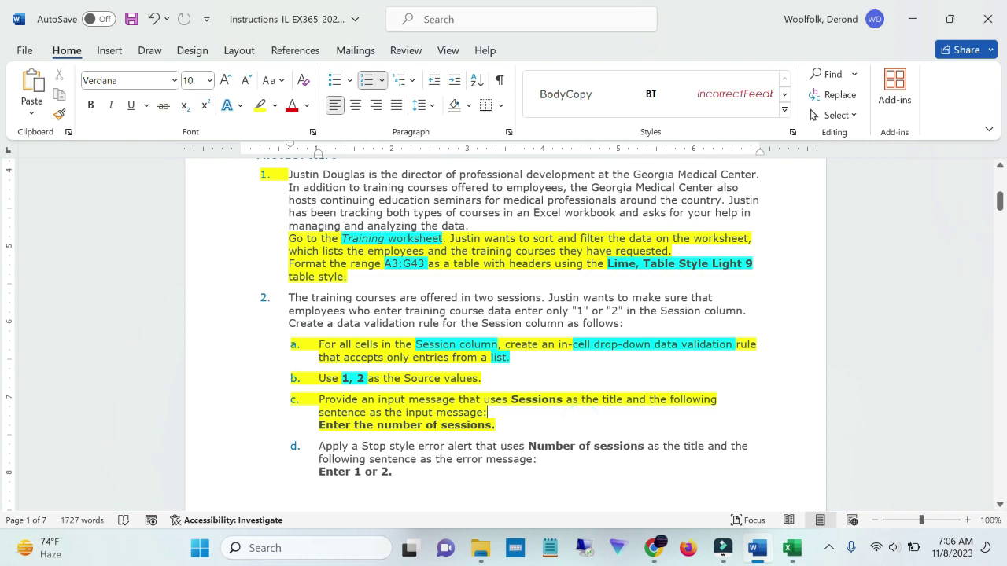
- Highlight the words 'input message' in turquoise and select the word 'Sessions'
left_click_drag(379, 400, 457, 399)
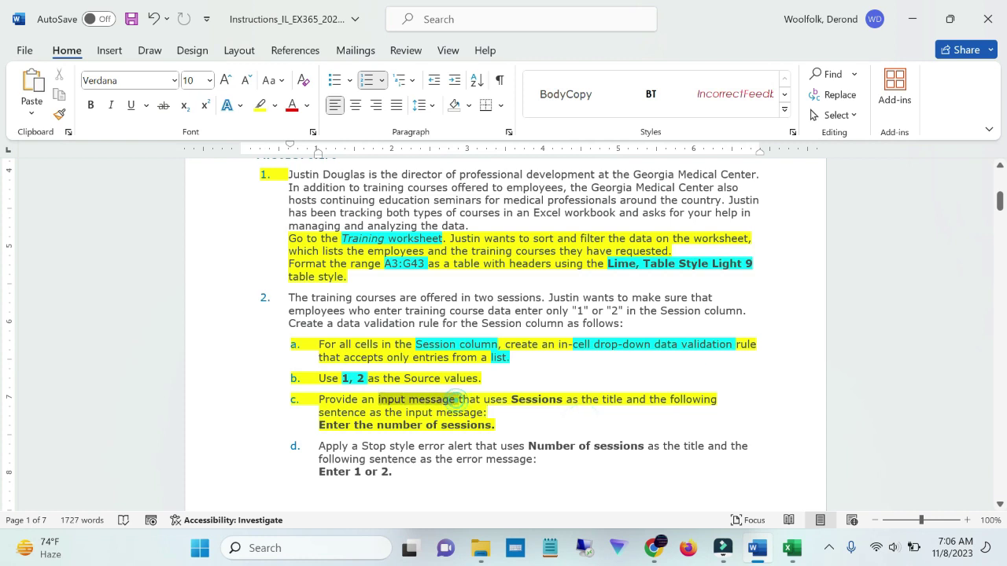
left_click(468, 372)
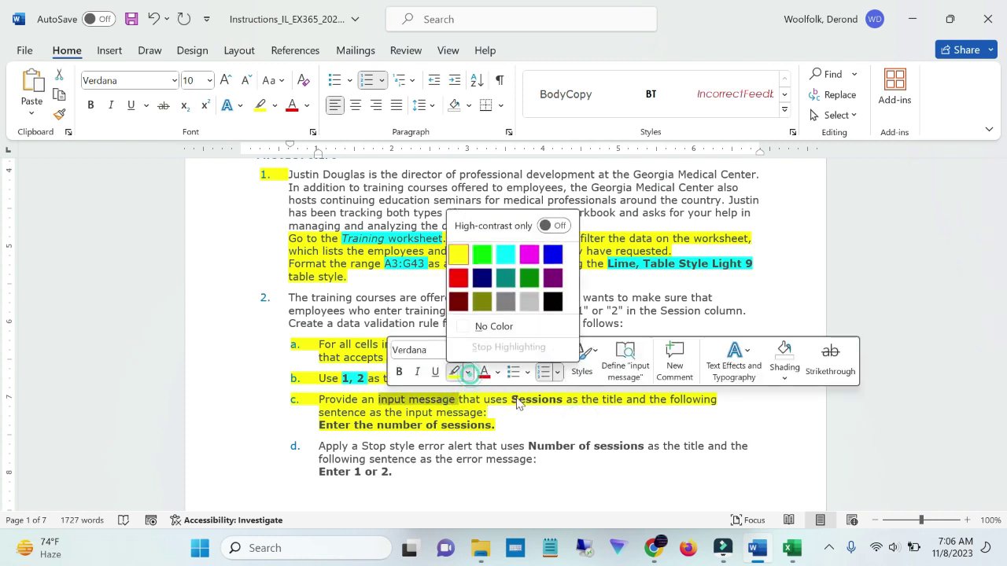
left_click(507, 255)
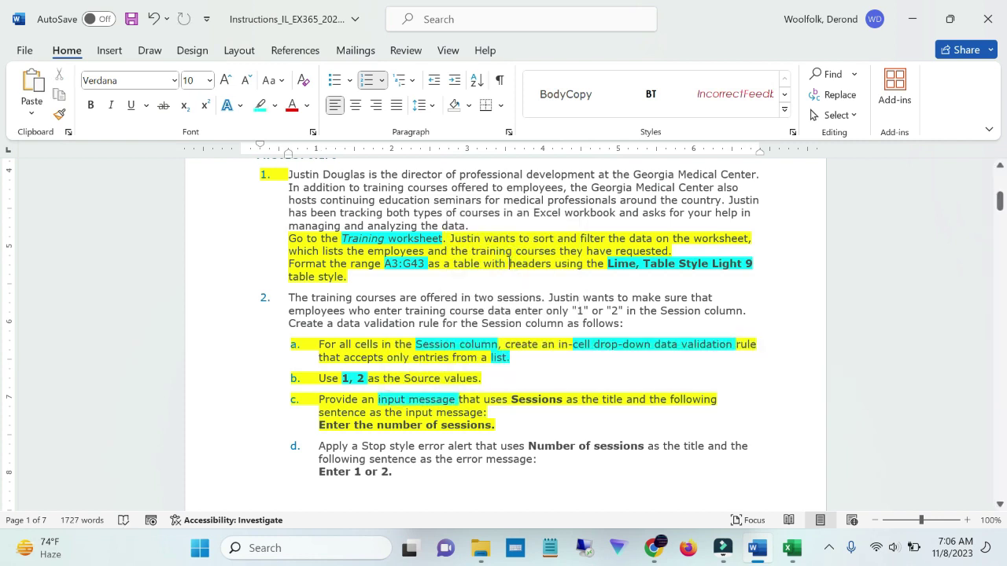
double_click(513, 400)
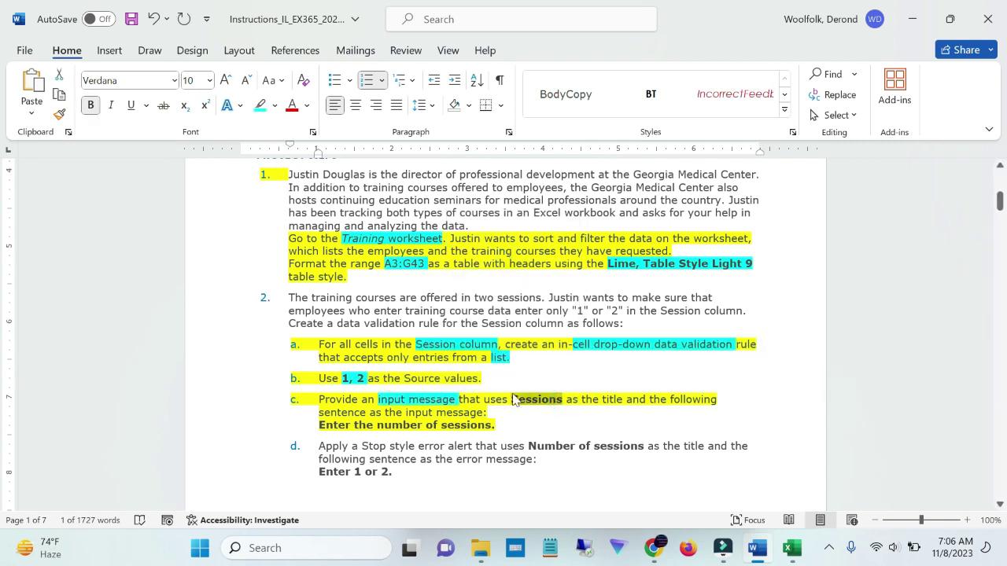
- Enter 'Sessions' as the Input Message title in Excel's Data Validation dialog
left_click(792, 548)
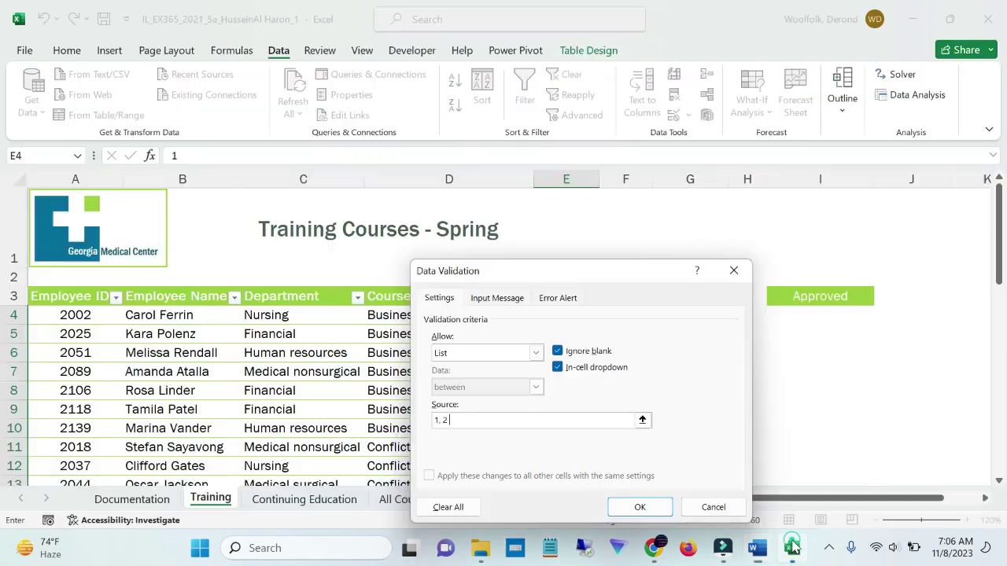
left_click(505, 298)
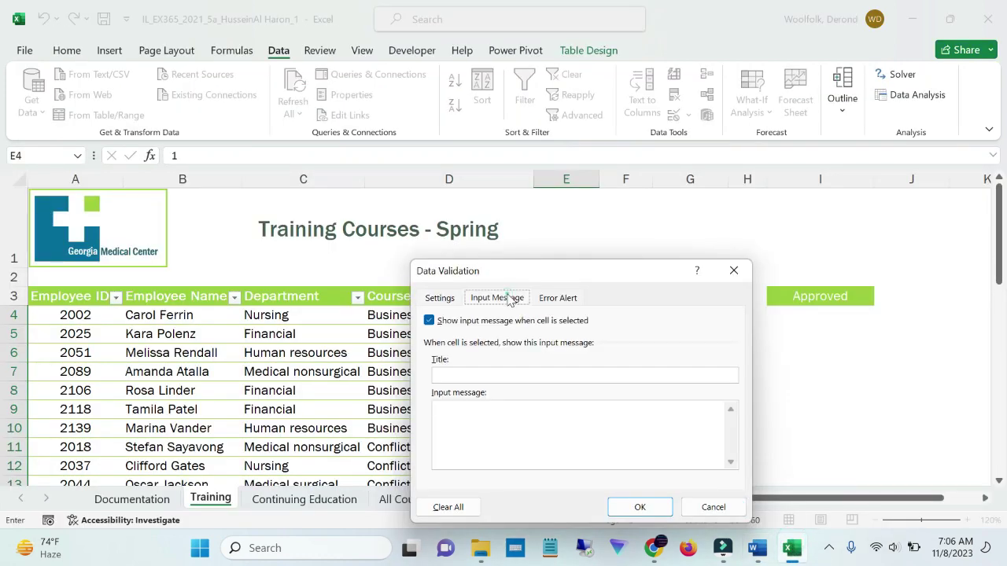
left_click(502, 373)
type("Sessions")
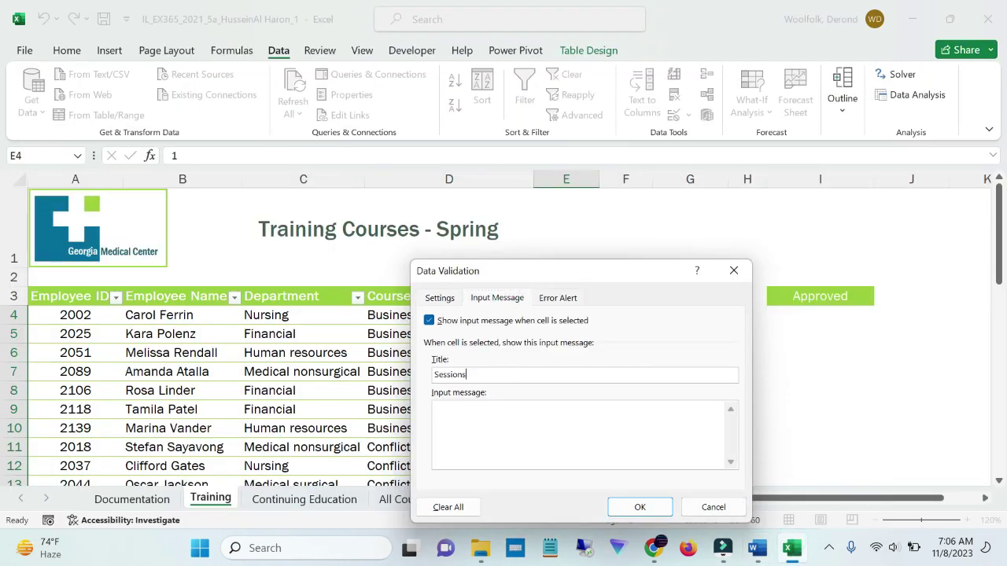
- Copy 'Enter the number of sessions.' from Word and paste it as the input message text
left_click(758, 548)
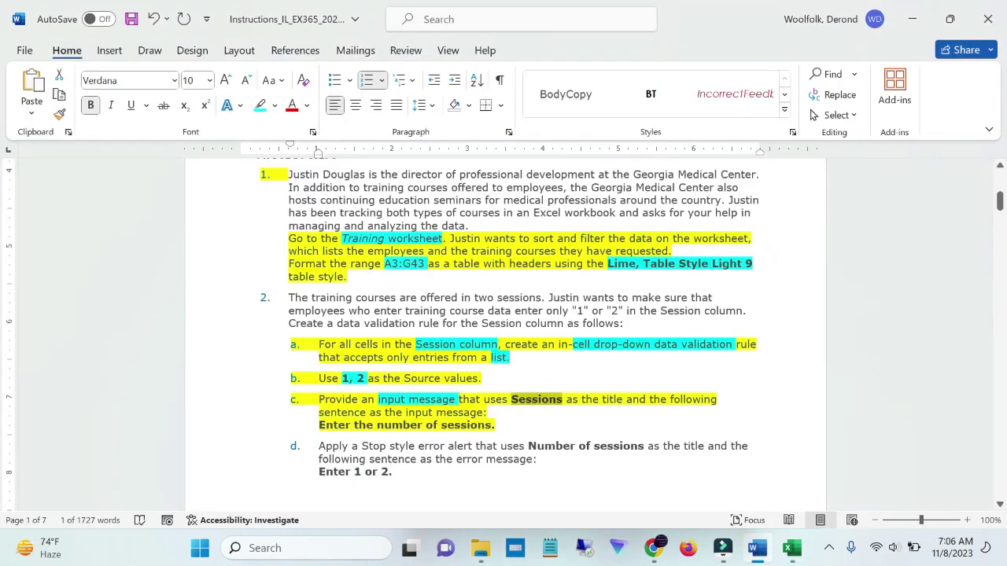
left_click_drag(583, 400, 716, 401)
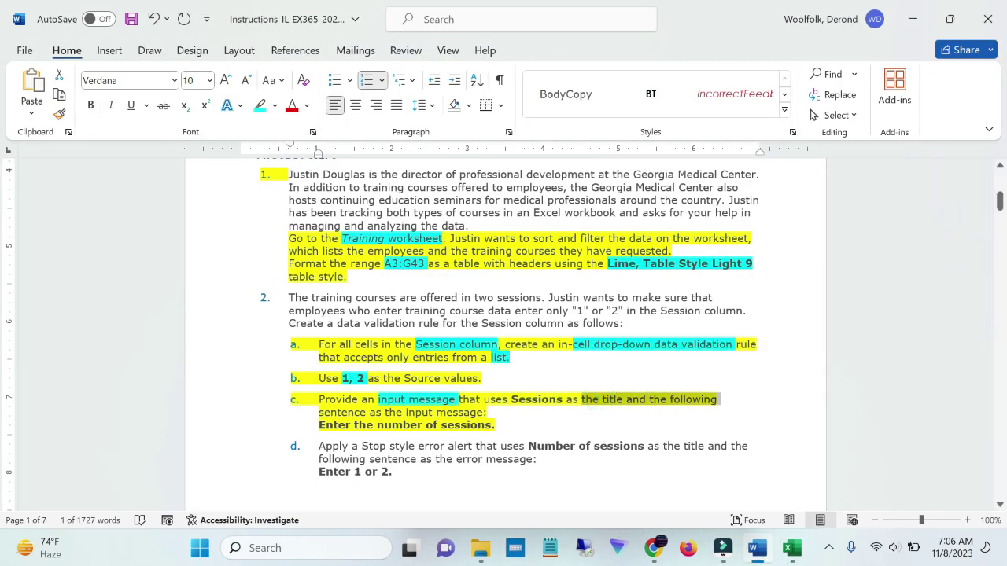
left_click_drag(496, 429, 320, 433)
key("ctrl+c")
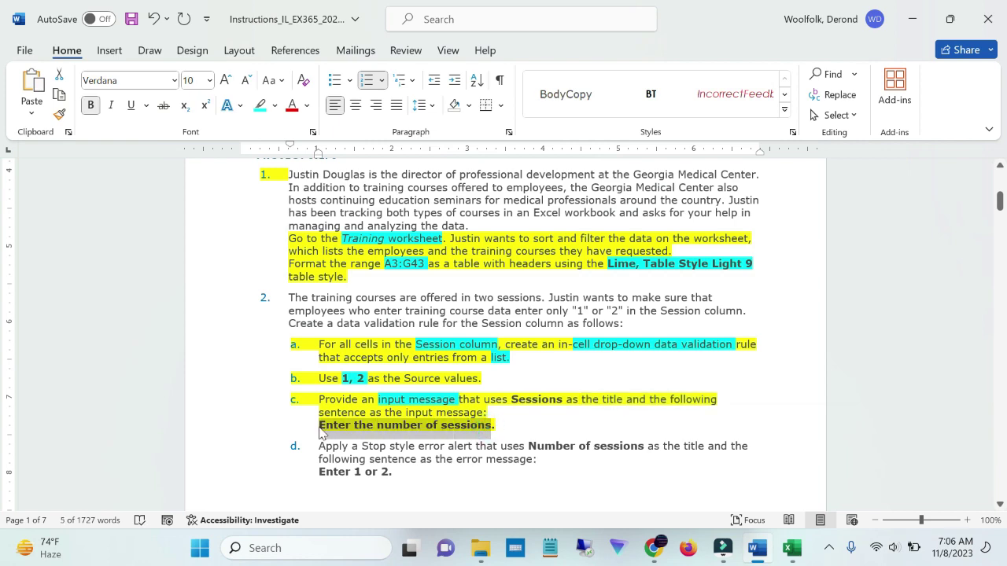
left_click(792, 549)
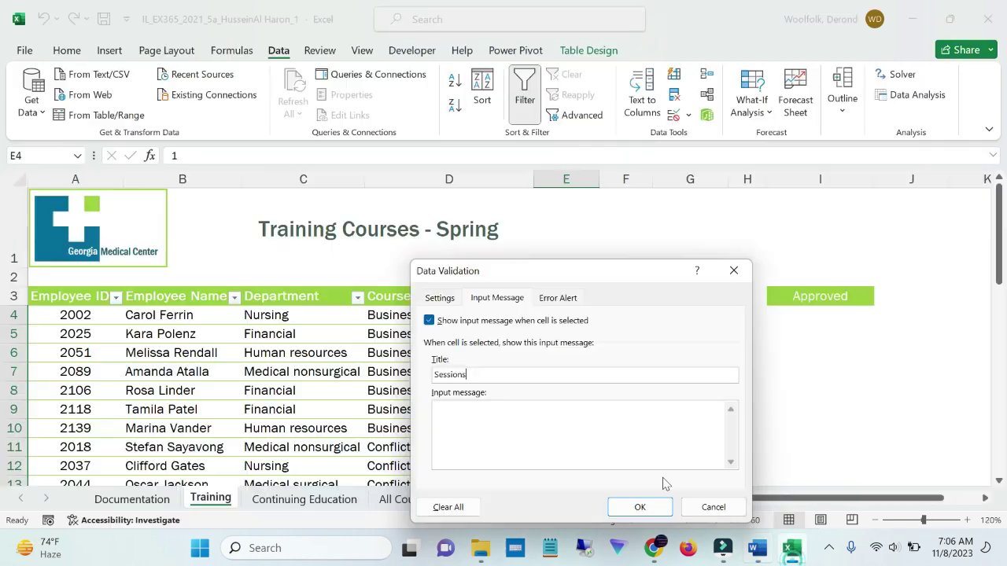
left_click(592, 418)
key("ctrl+v")
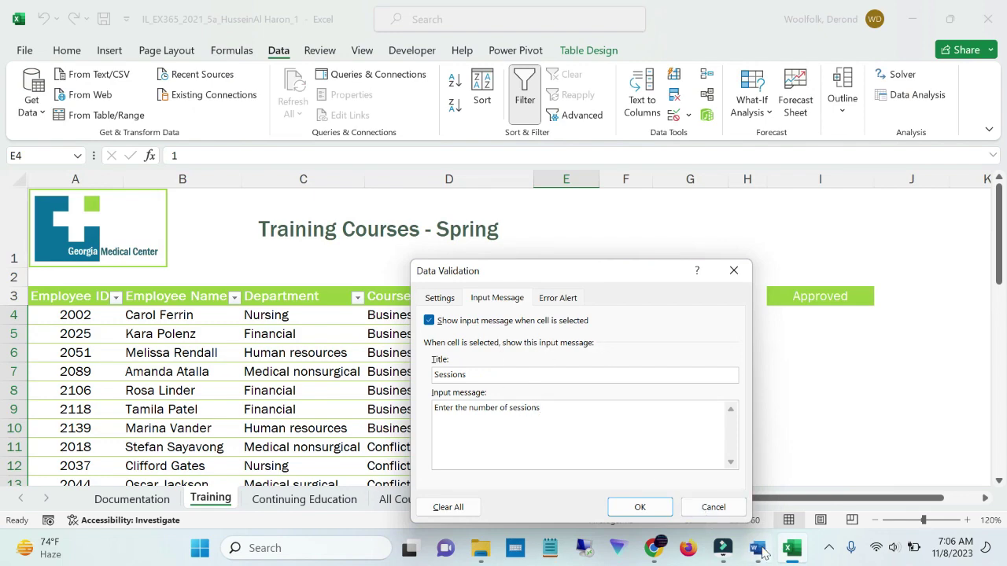
left_click(760, 550)
left_click(626, 417)
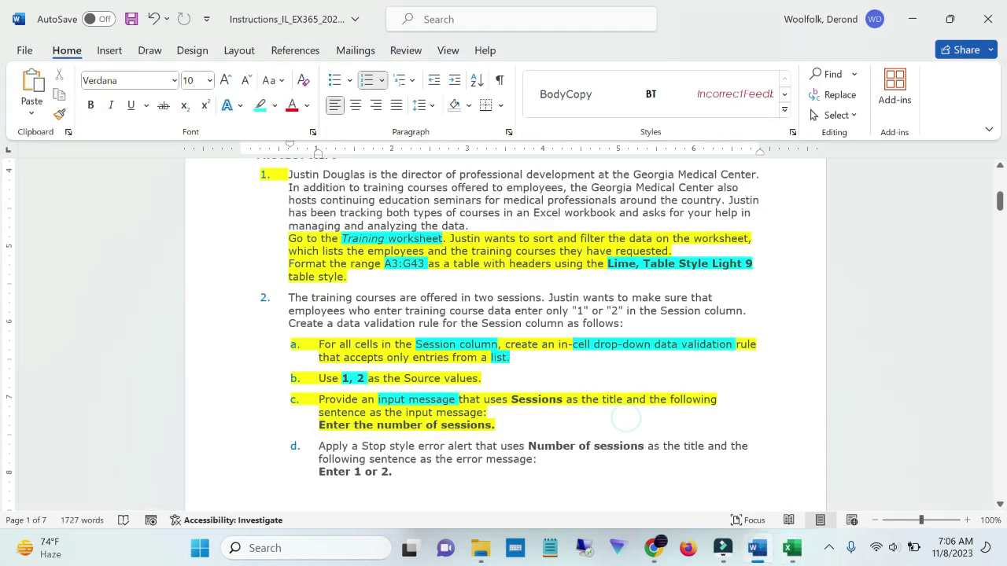
- Mark 'Sessions' and 'Enter the number of sessions.' in item c as done with turquoise highlight
double_click(537, 399)
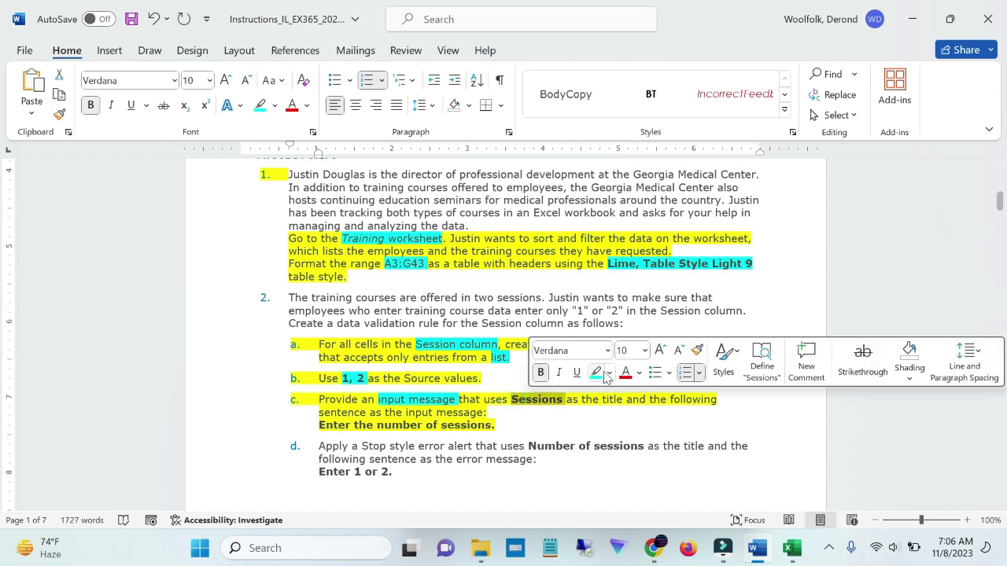
left_click(604, 376)
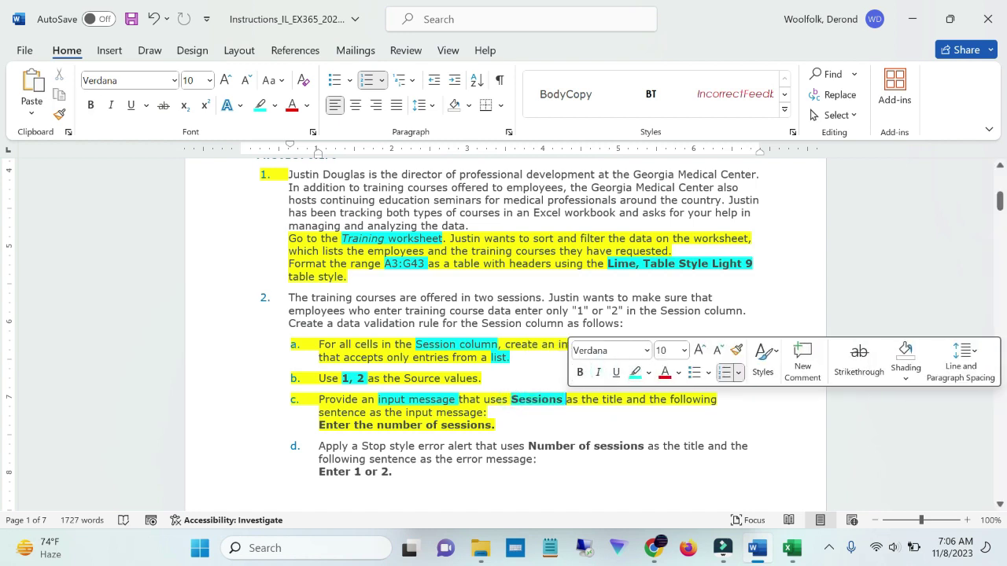
left_click_drag(498, 425, 319, 425)
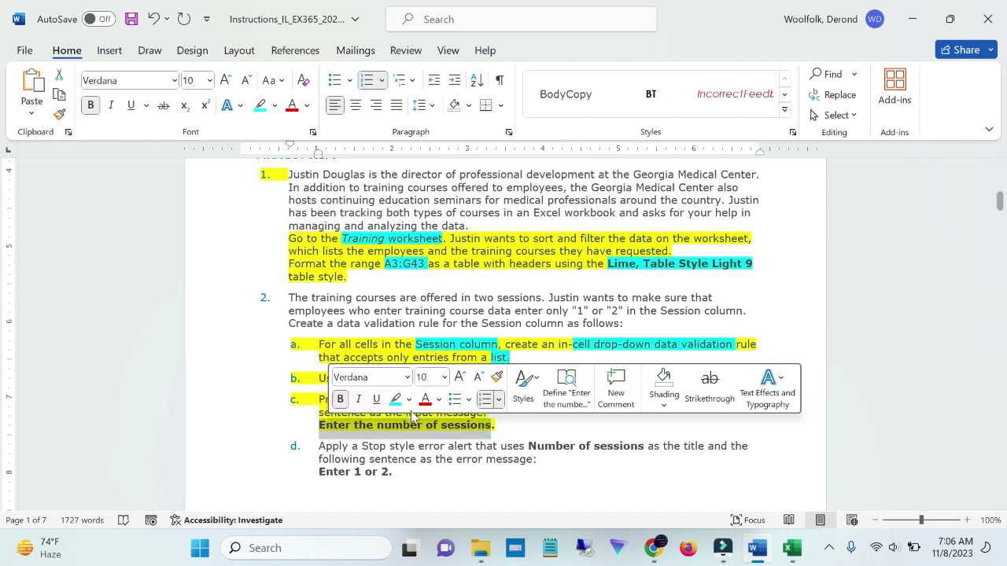
left_click(395, 399)
left_click(589, 415)
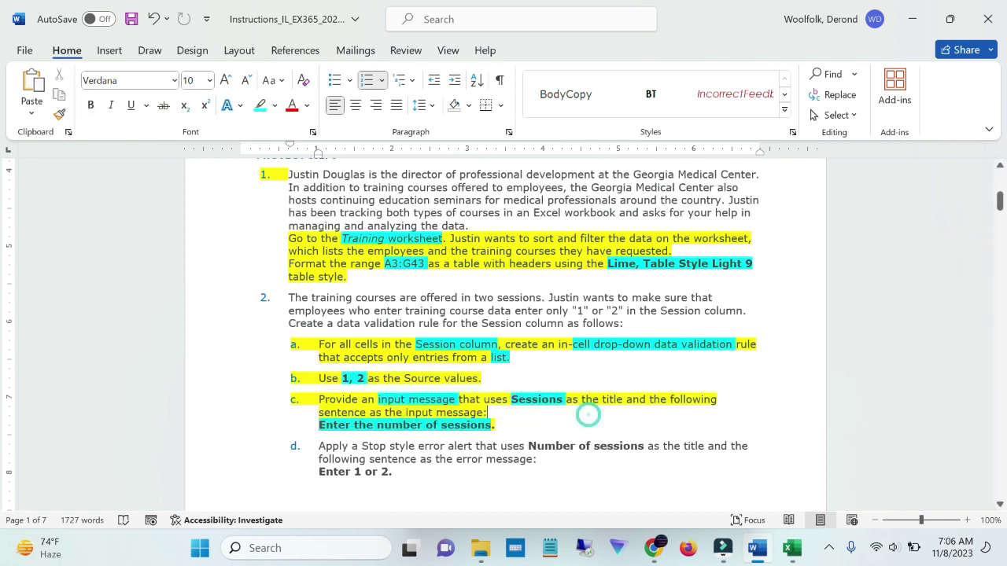
- Highlight all of item d's text in yellow
left_click_drag(1001, 203, 1000, 209)
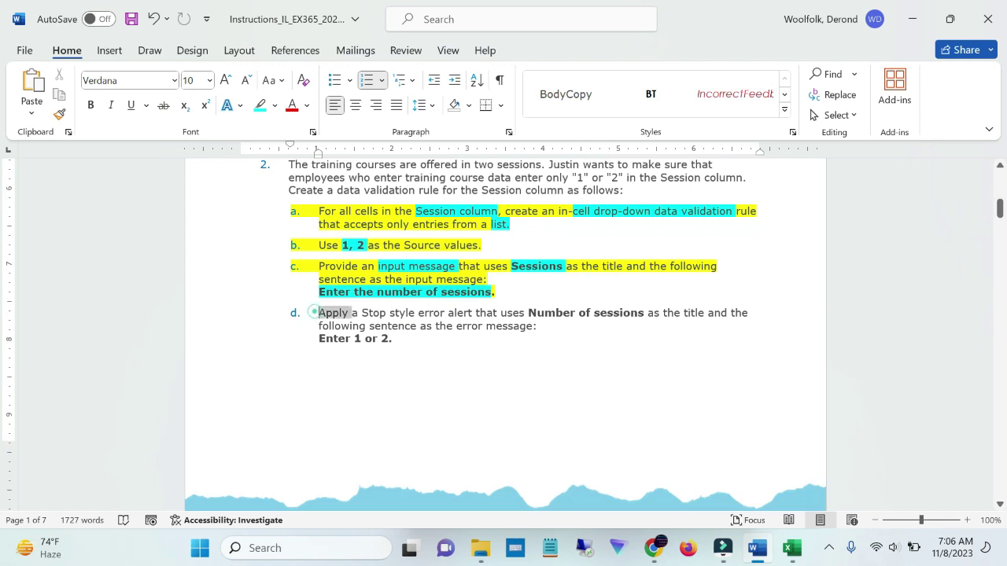
left_click_drag(317, 312, 399, 346)
left_click(478, 317)
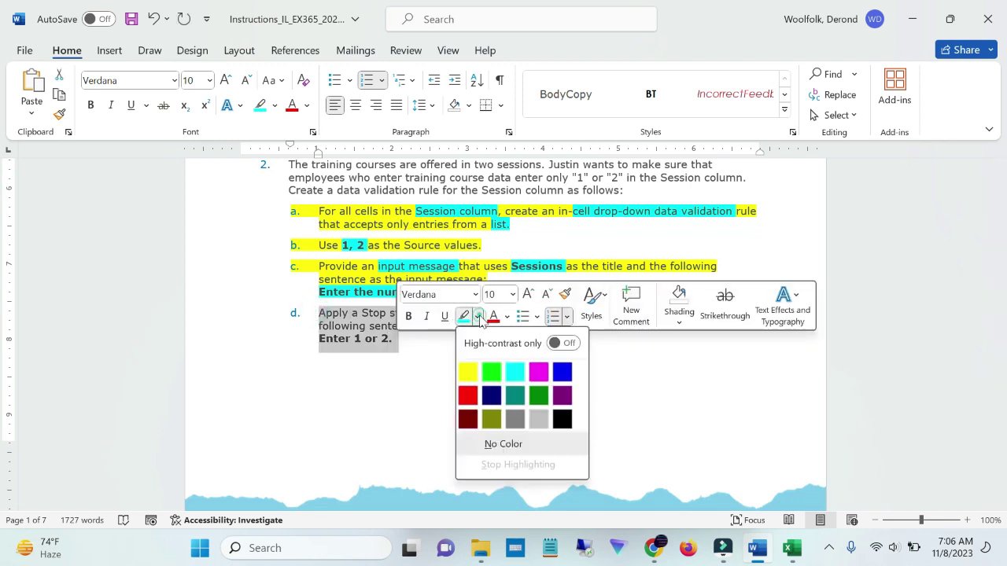
left_click(472, 369)
left_click(583, 375)
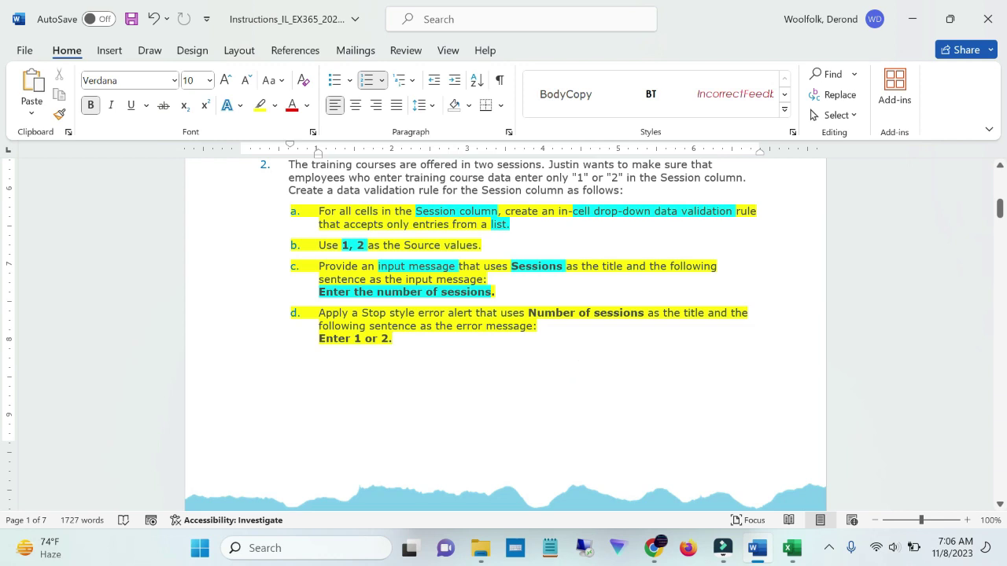
- Highlight 'Stop style error', 'Number of sessions' and 'Enter 1 or 2.' in item d turquoise
left_click_drag(363, 312, 447, 313)
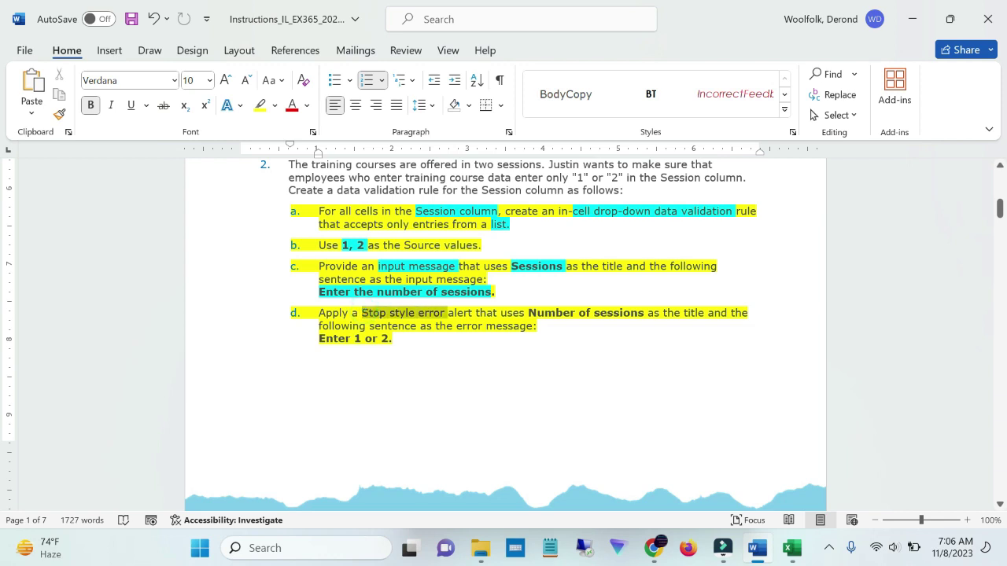
left_click(524, 285)
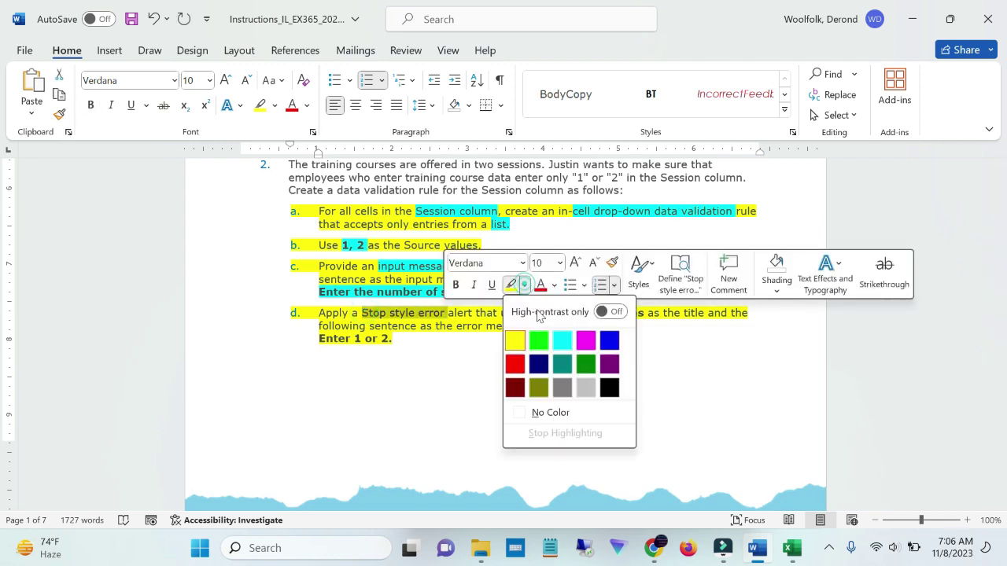
left_click(556, 344)
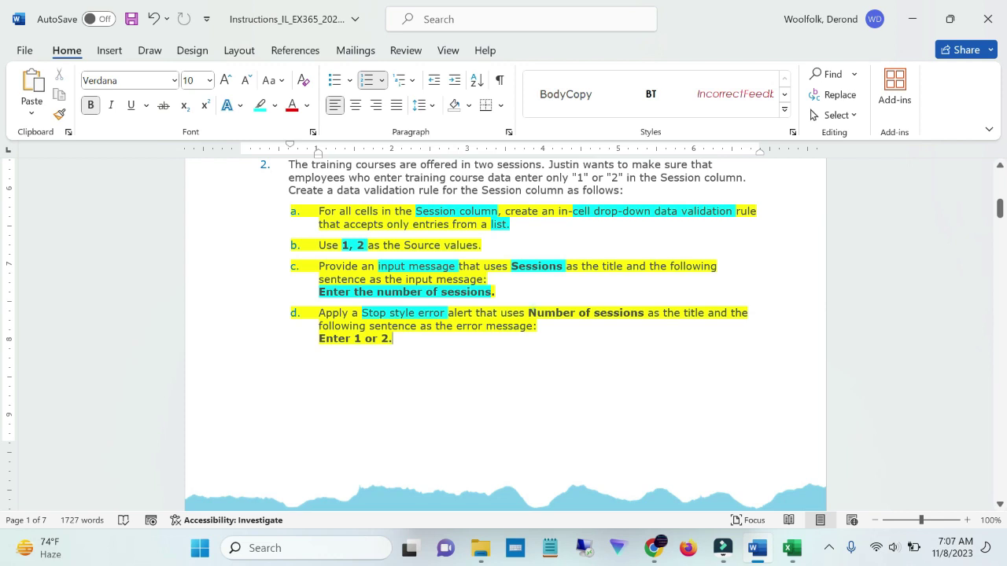
left_click_drag(528, 312, 644, 313)
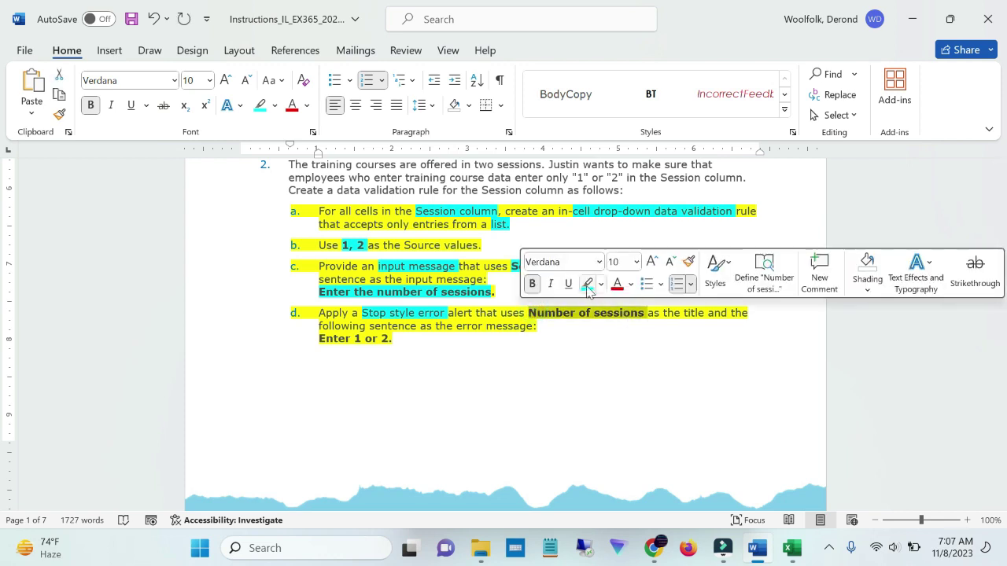
left_click(587, 284)
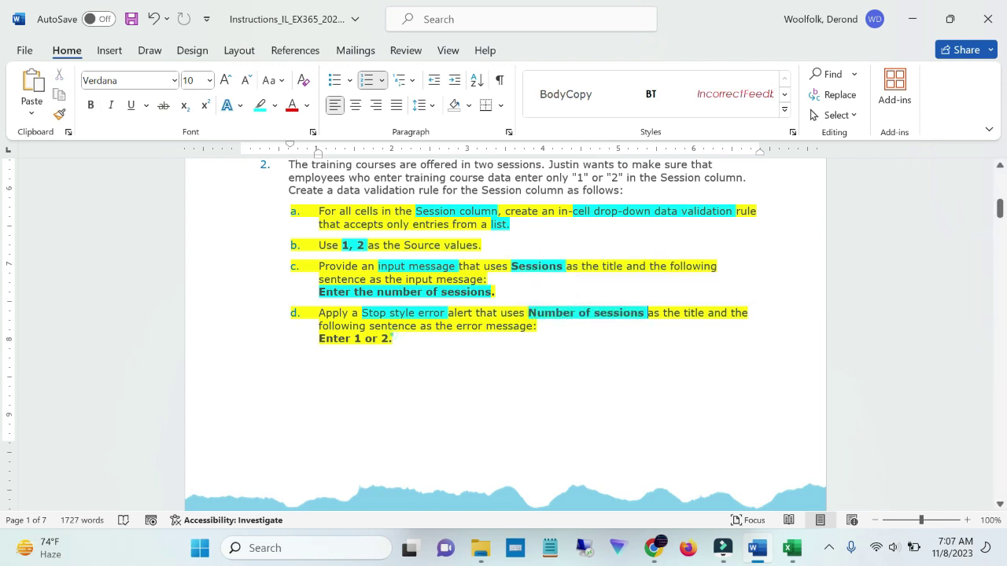
left_click_drag(393, 339, 320, 340)
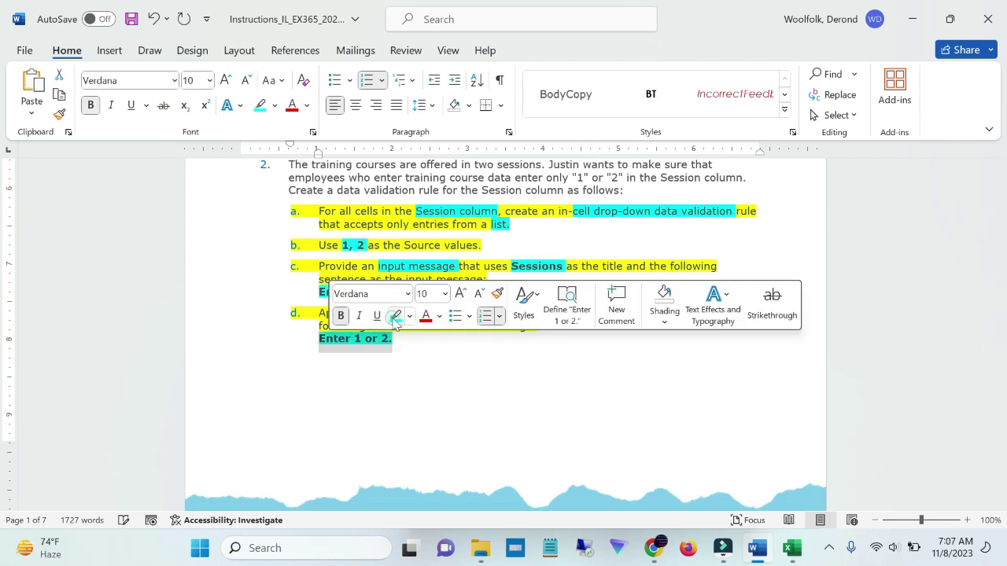
left_click(397, 317)
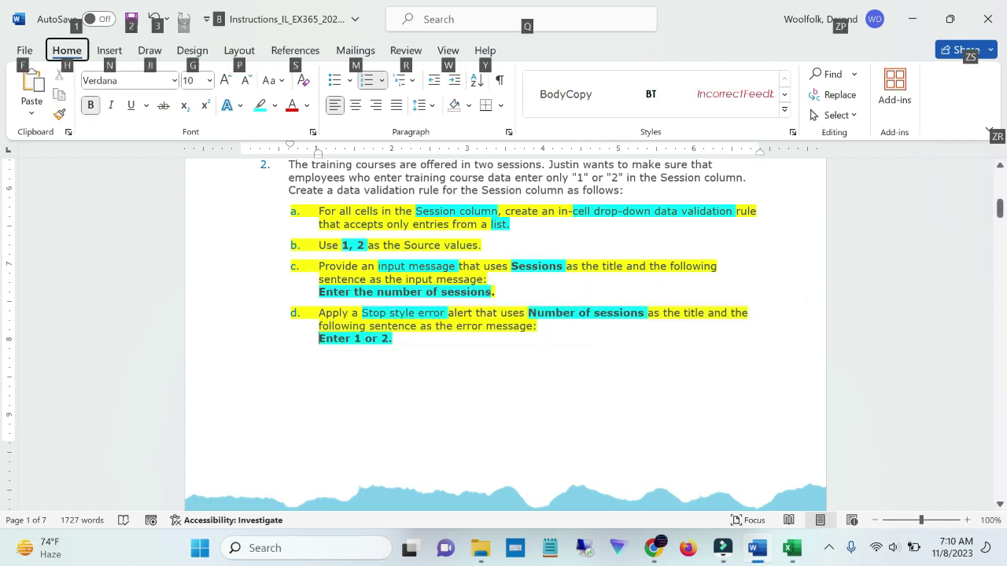
key("Escape")
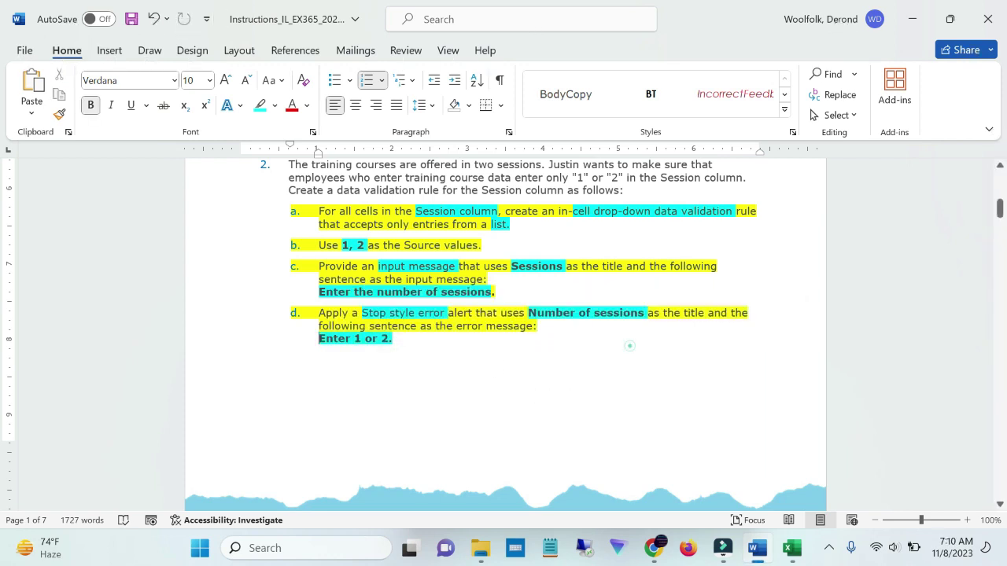
left_click(793, 549)
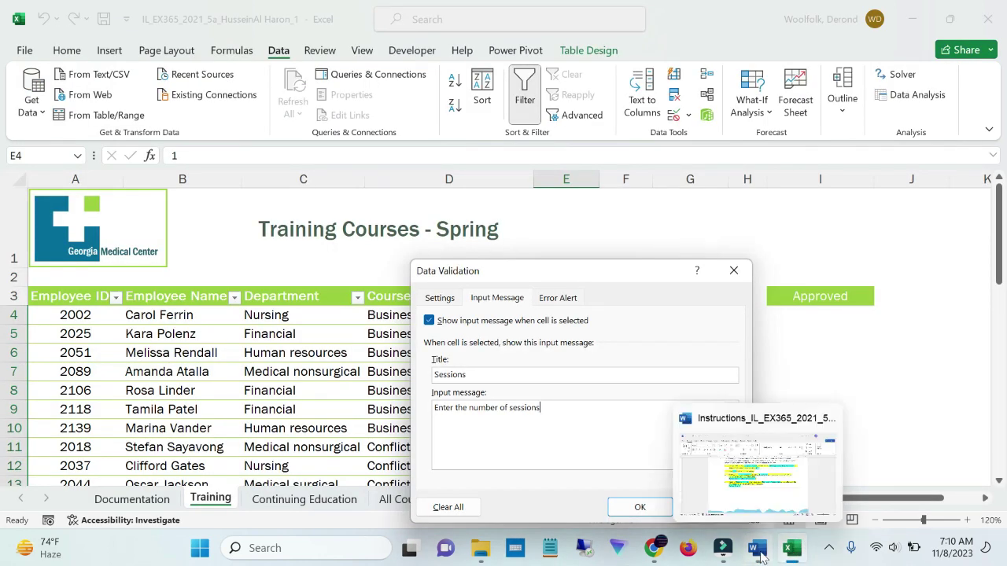
- Paste 'Number of sessions' from Word as the Error Alert title
left_click(561, 299)
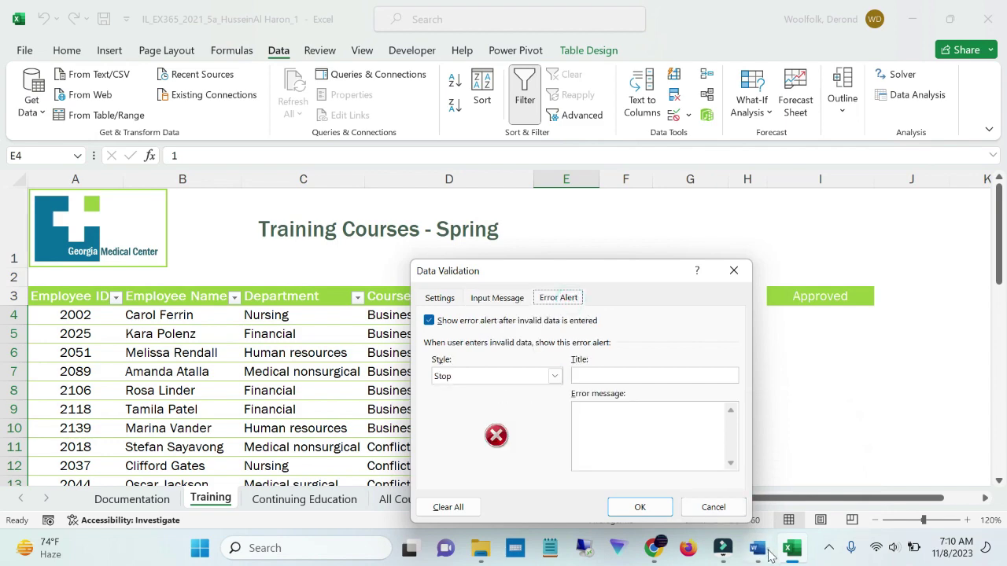
left_click(758, 548)
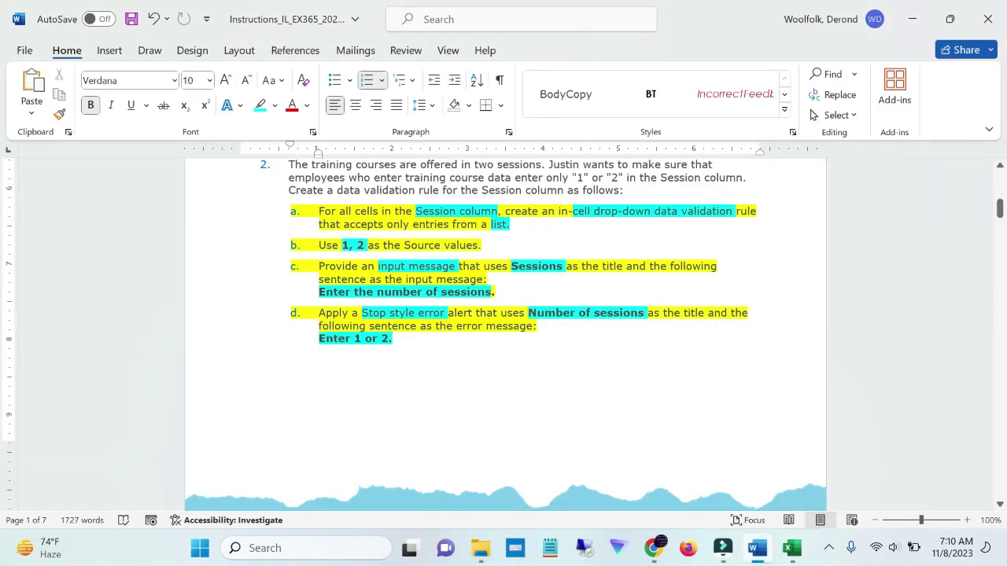
left_click_drag(645, 313, 529, 314)
key("ctrl+c")
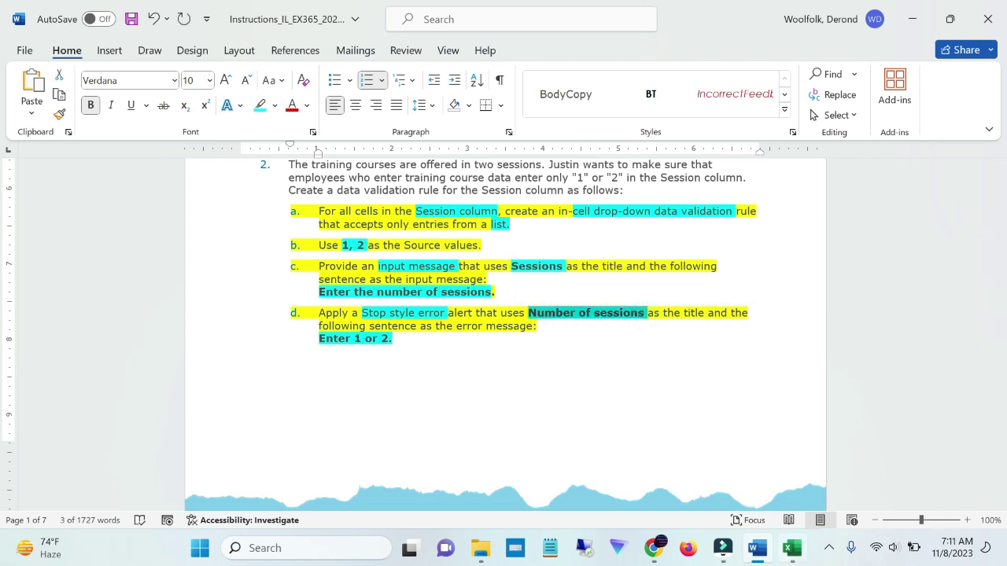
left_click(791, 549)
left_click(629, 377)
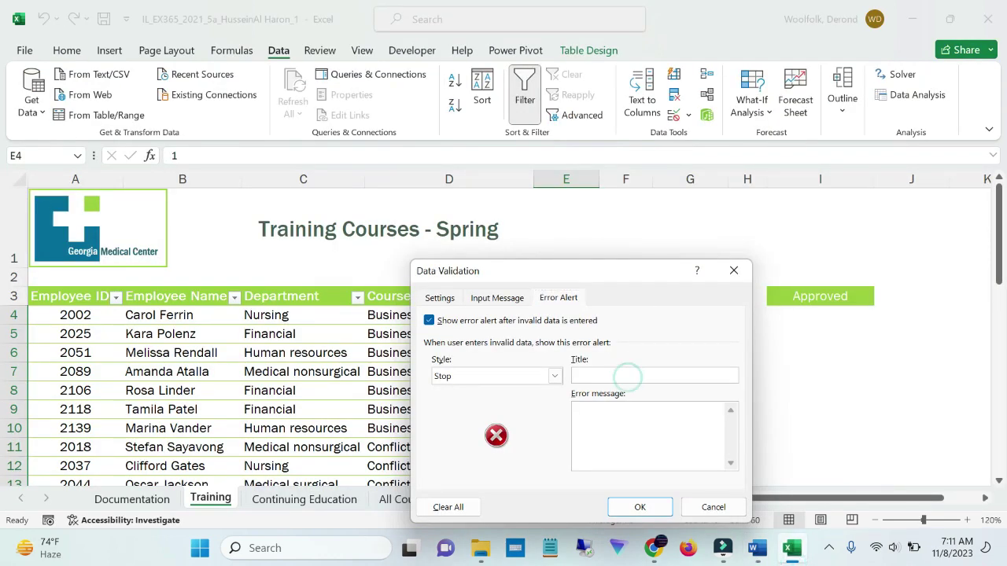
key("ctrl+v")
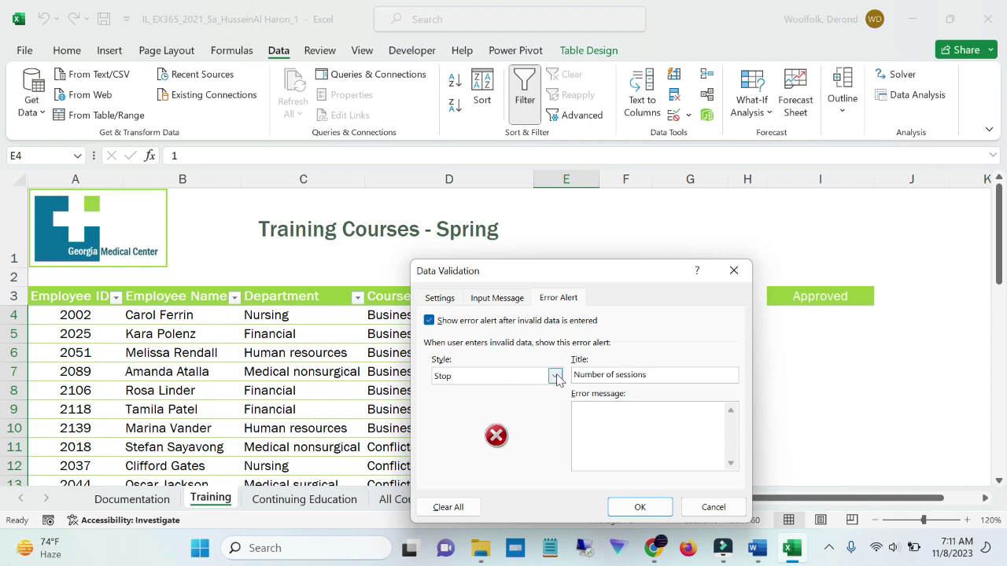
- Keep Stop style, paste 'Enter 1 or 2.' as the error message, and apply the rule
left_click(555, 376)
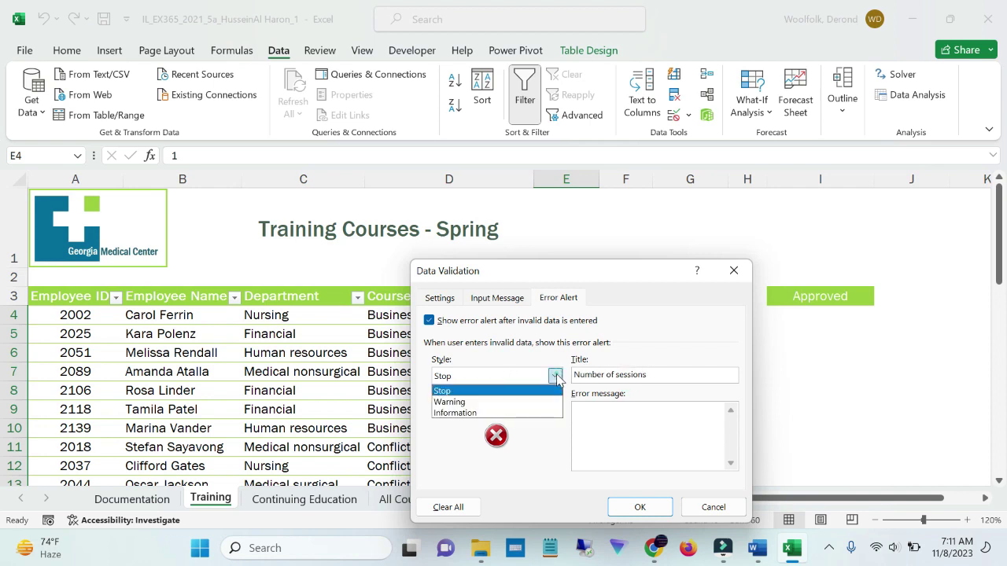
left_click(520, 392)
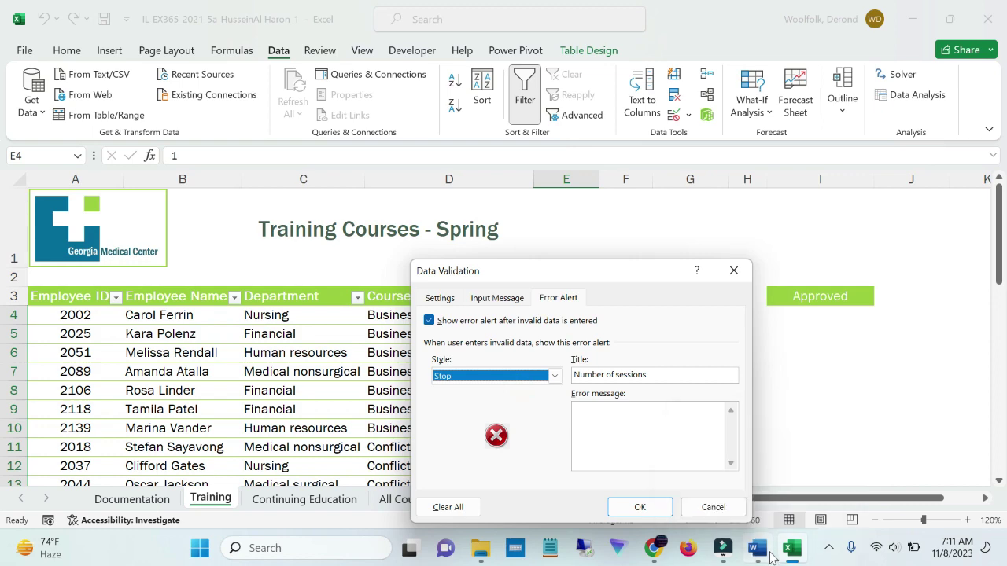
left_click(767, 553)
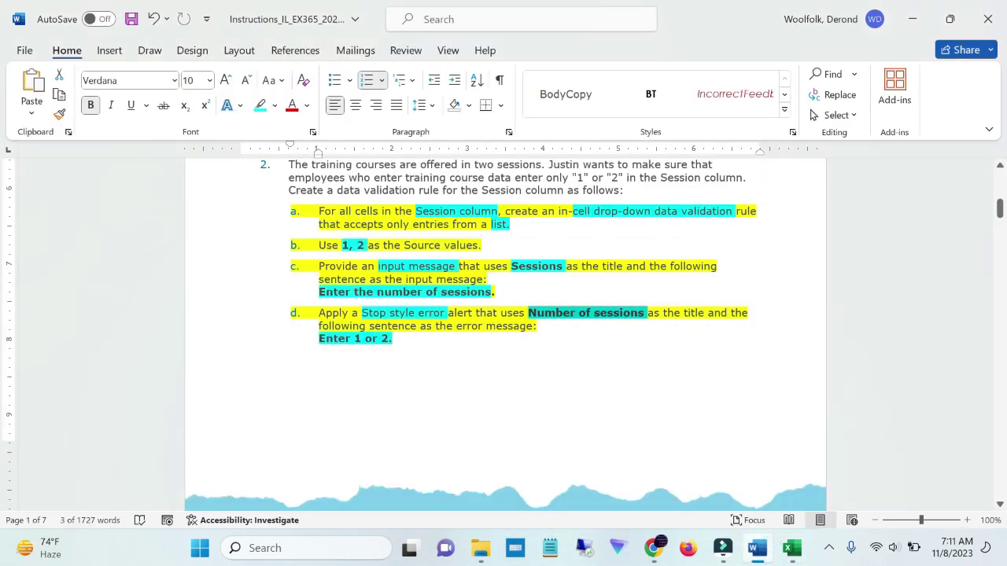
left_click_drag(392, 339, 320, 339)
key("ctrl+c")
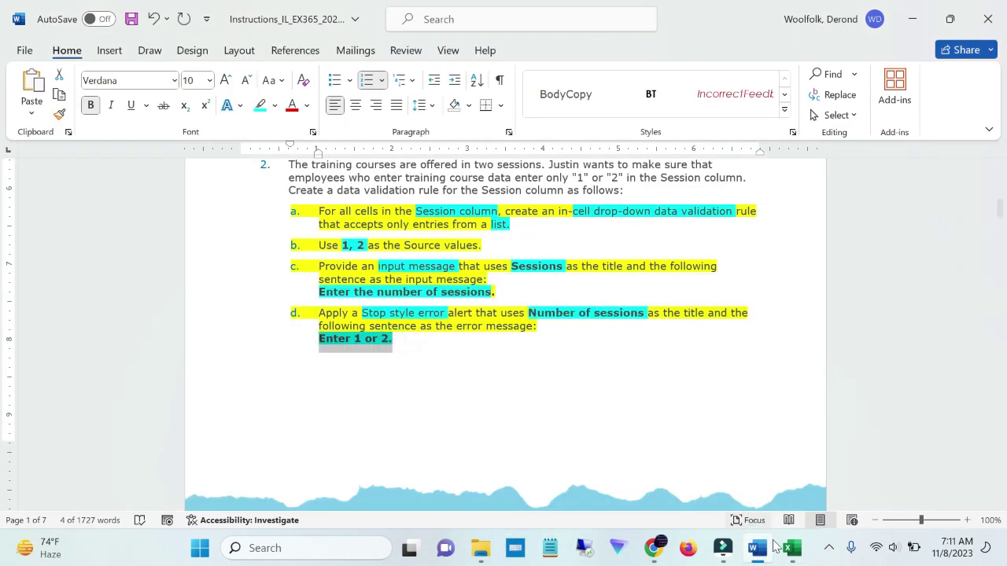
left_click(792, 551)
left_click(643, 449)
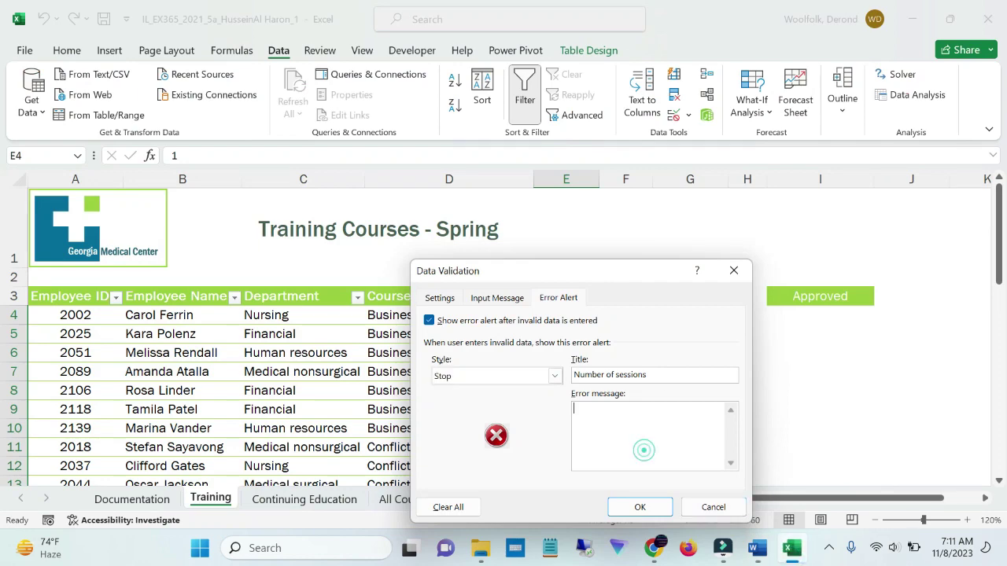
key("ctrl+v")
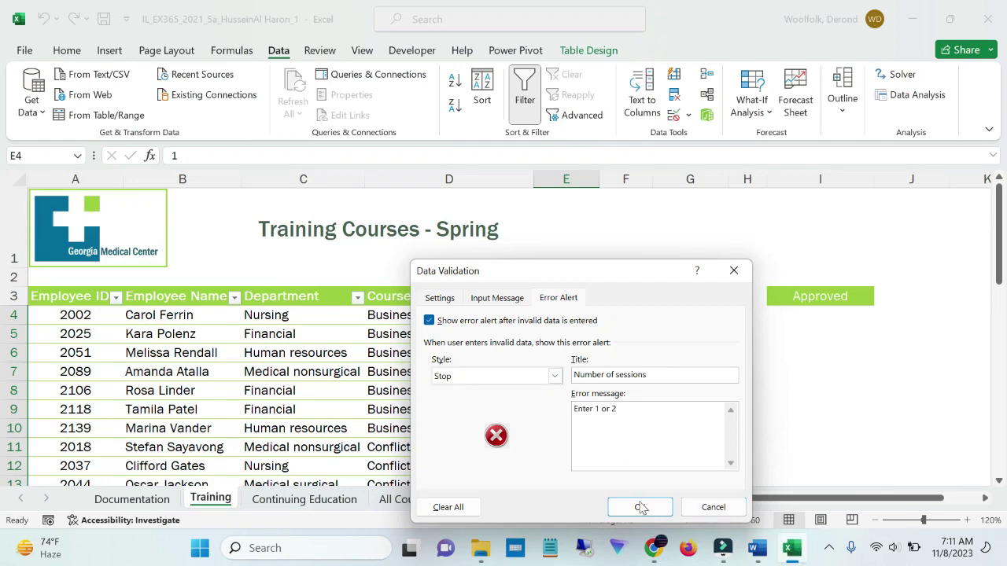
left_click(642, 507)
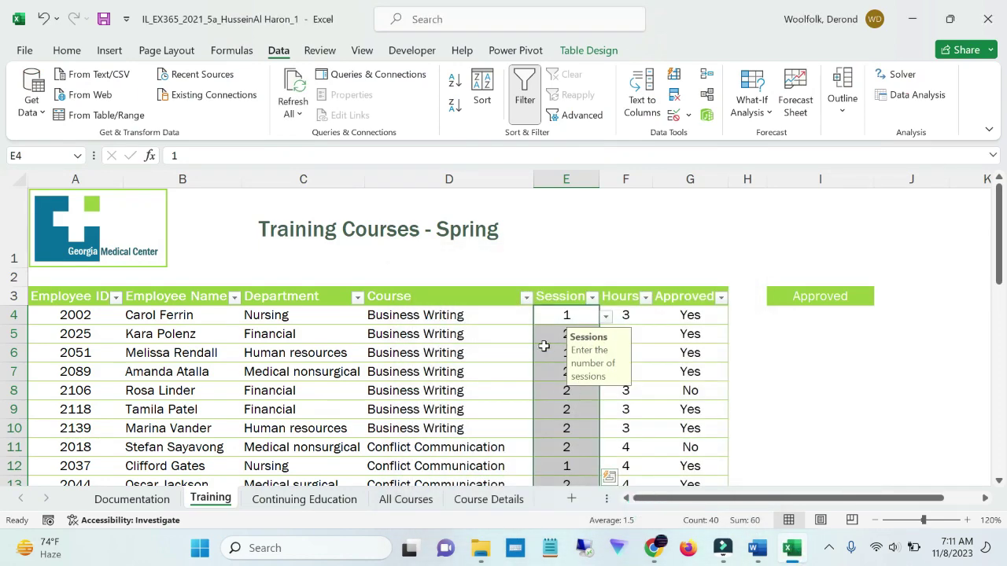
left_click(555, 315)
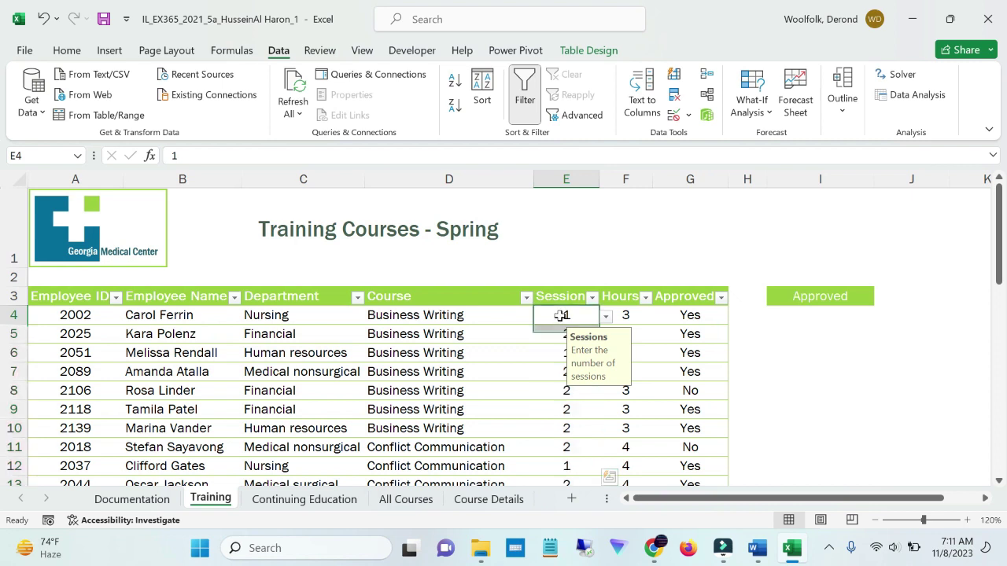
left_click(563, 376)
left_click(606, 372)
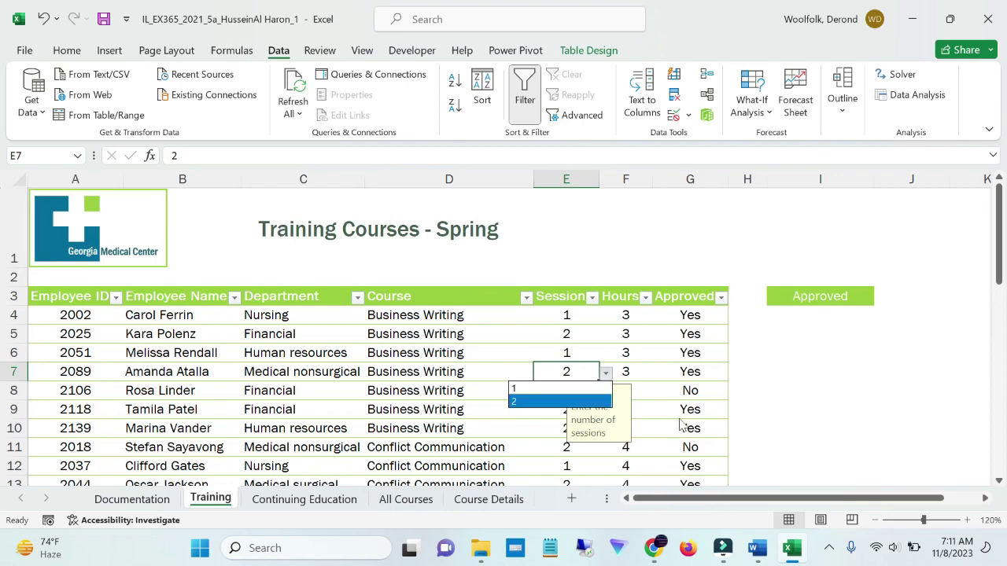
left_click(803, 406)
left_click_drag(999, 247, 999, 252)
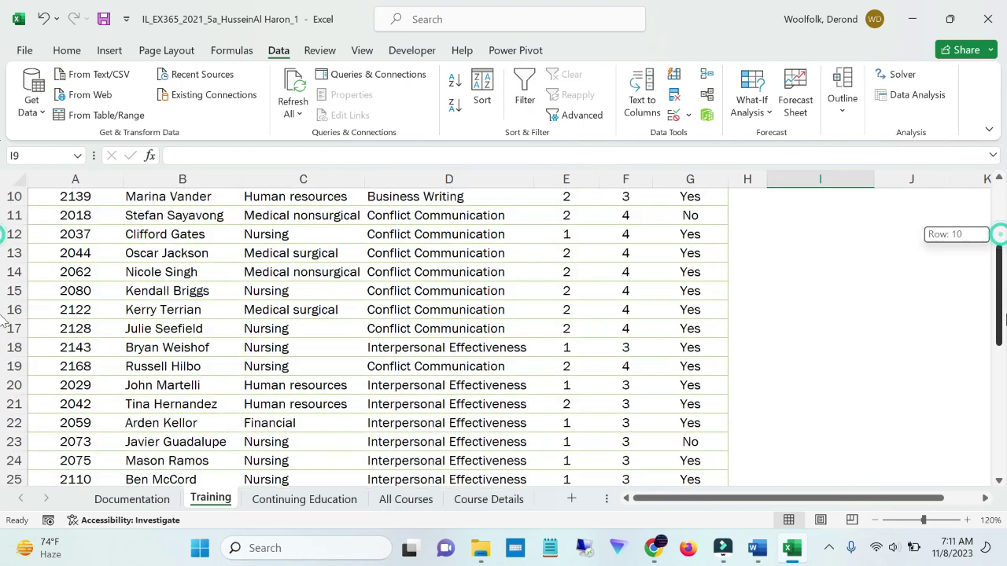
left_click(326, 500)
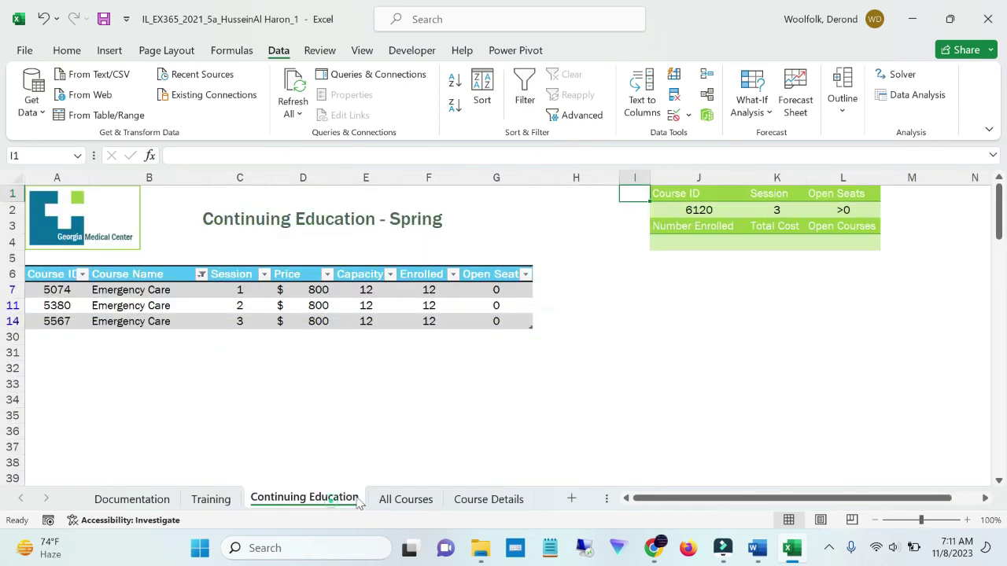
left_click(403, 499)
left_click(465, 498)
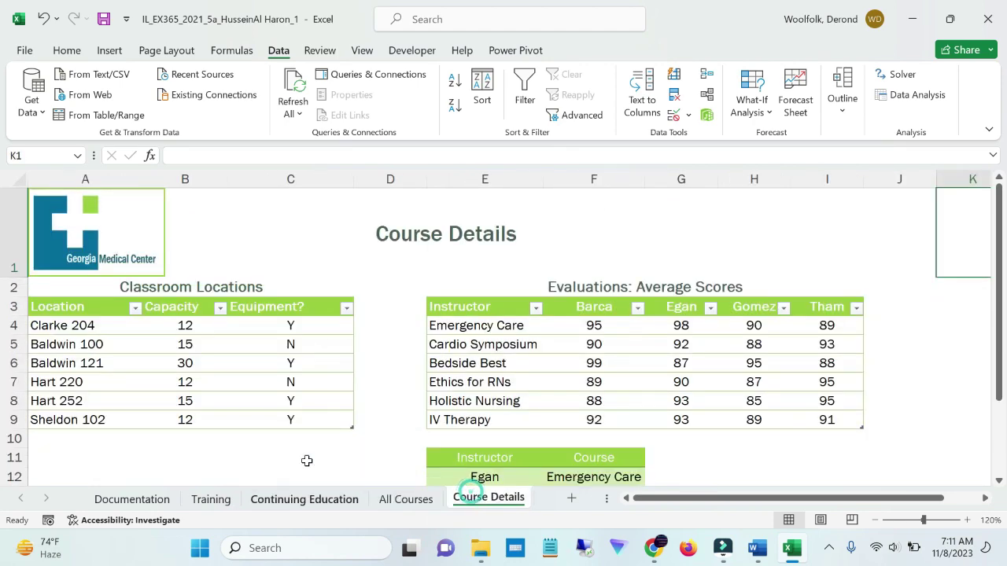
left_click(232, 500)
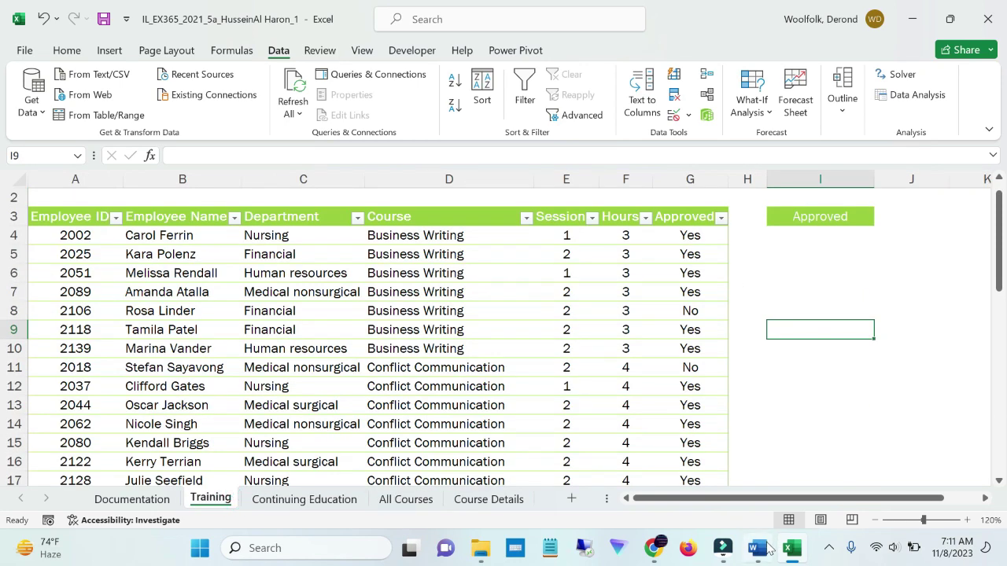
left_click(758, 549)
- Highlight step 3's whole paragraph in yellow
scroll(948, 265, "down", 8)
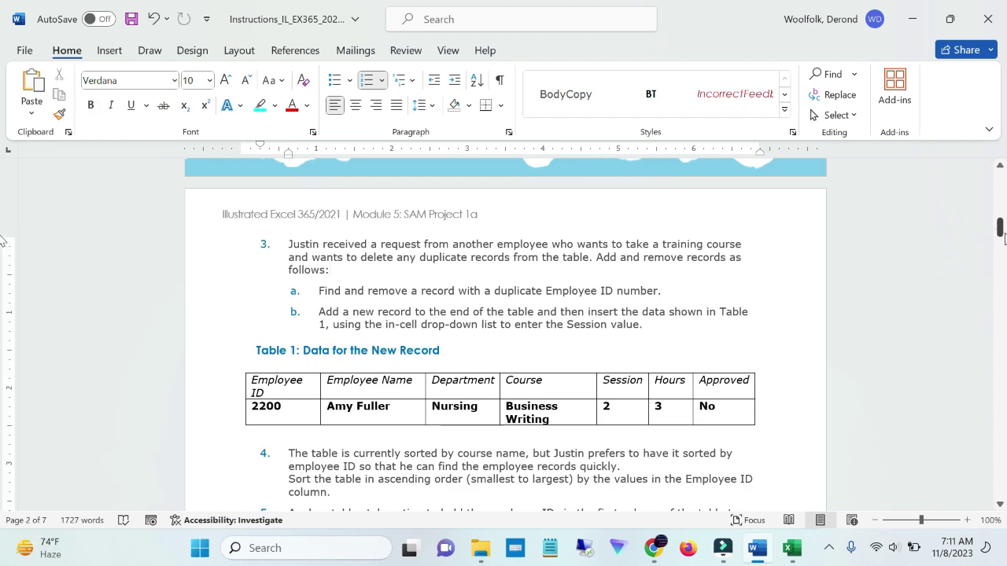
left_click_drag(1004, 239, 1004, 218)
left_click_drag(1003, 214, 1002, 240)
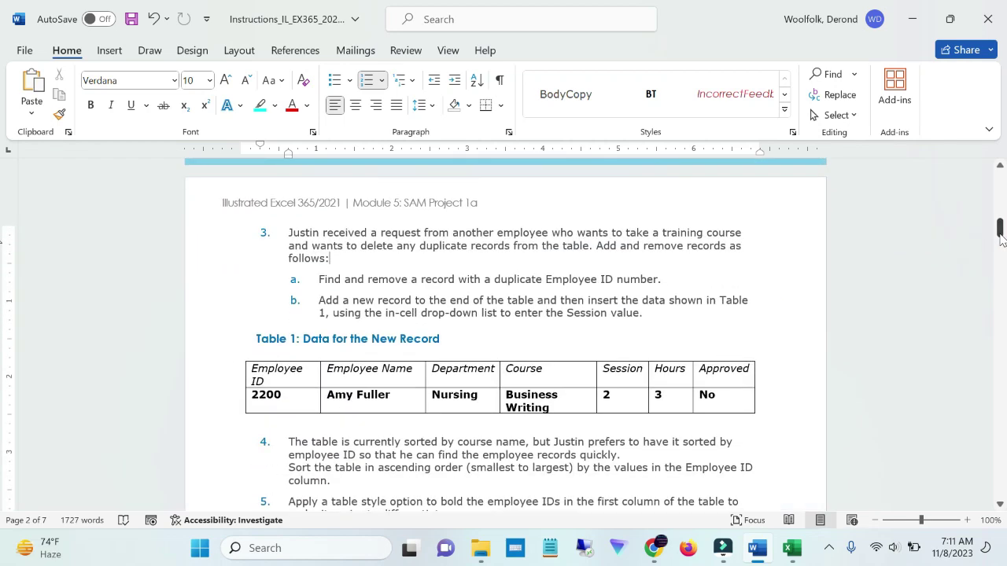
mouse_move(1002, 240)
left_mouse_down()
mouse_move(1000, 223)
mouse_move(1001, 245)
left_mouse_up()
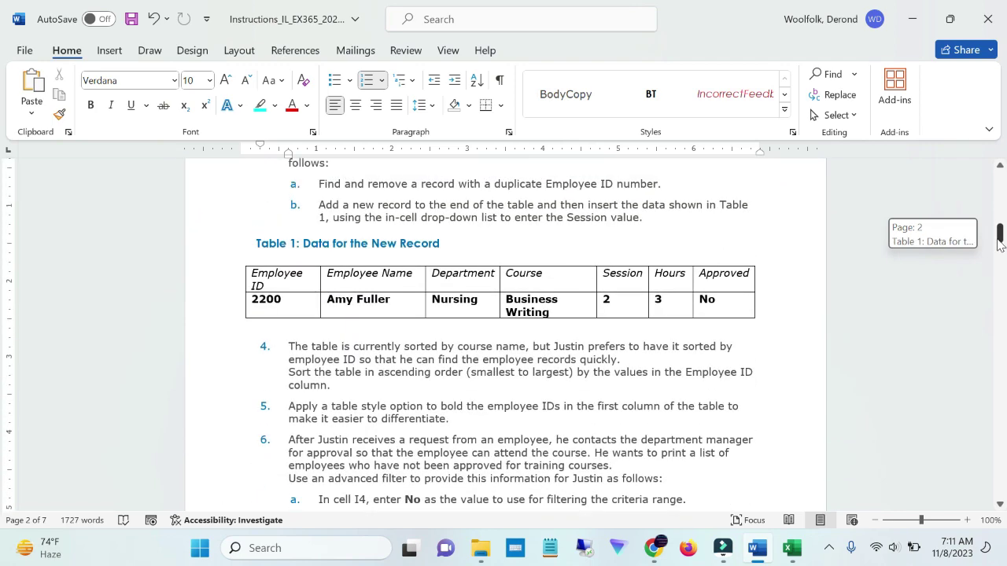
left_click_drag(999, 244, 999, 243)
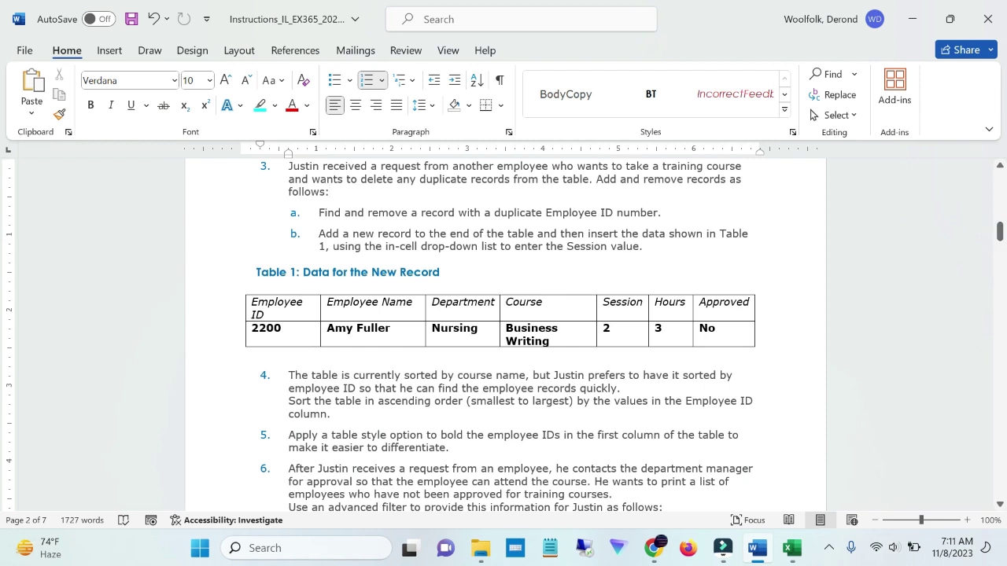
triple_click(288, 166)
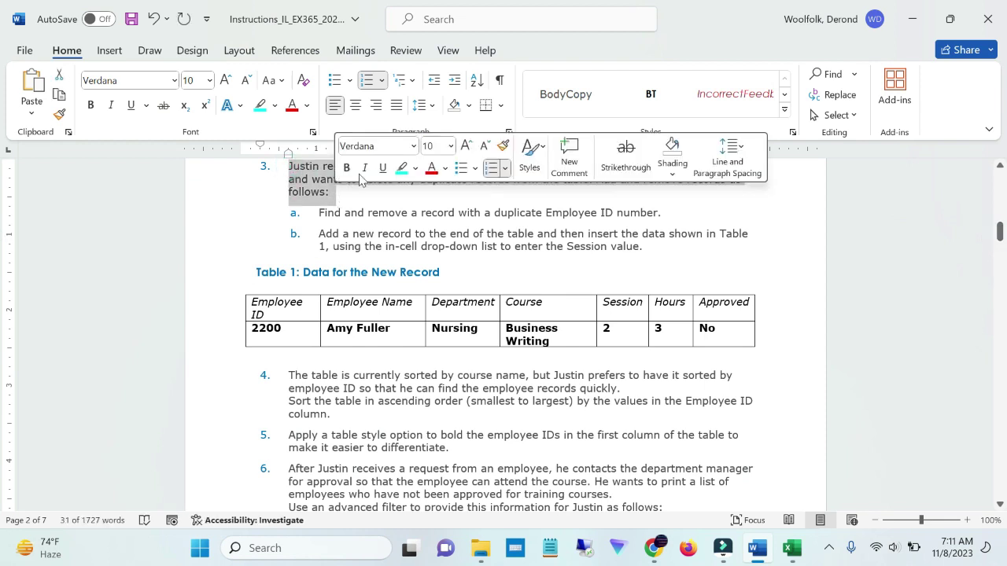
left_click(415, 169)
left_click(390, 222)
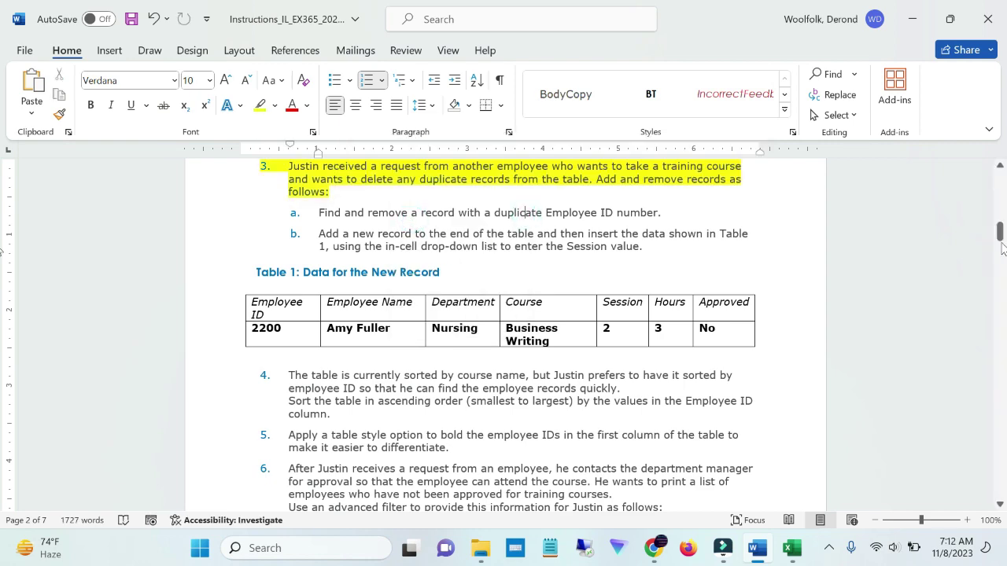
- Undo that highlight and highlight only item a, removing the duplicate Employee ID, in yellow
left_click_drag(1002, 247, 1001, 236)
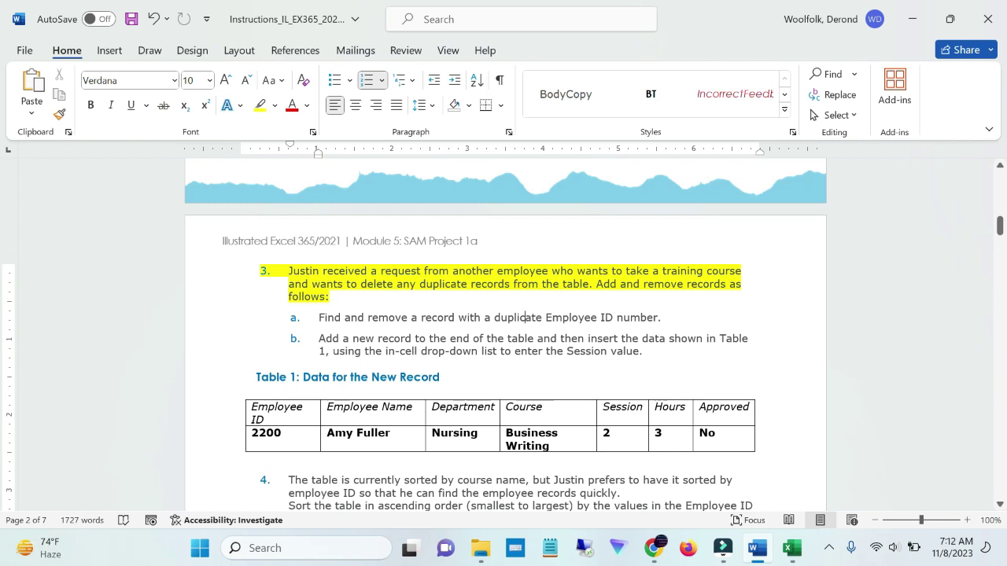
key("ctrl+z")
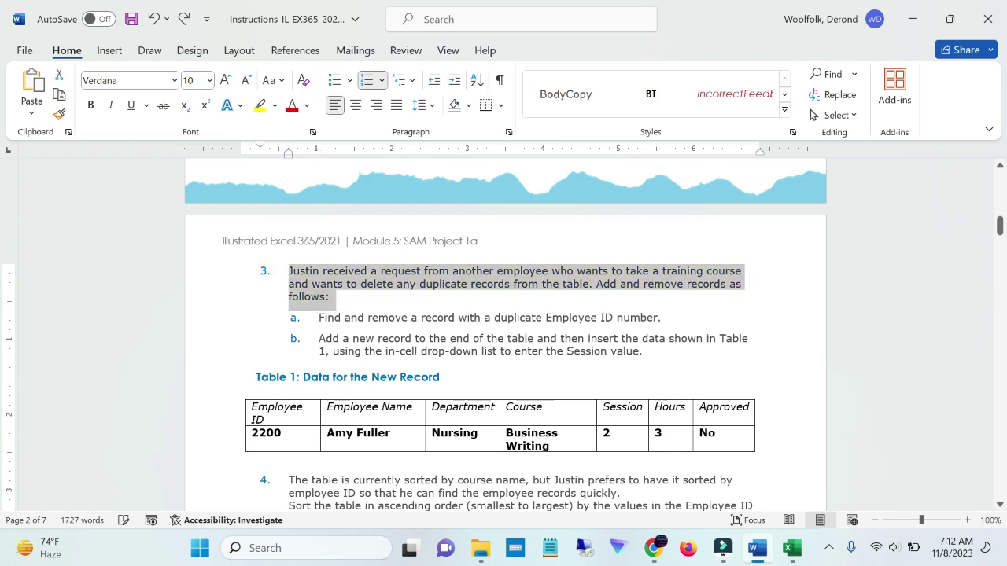
left_click_drag(319, 318, 663, 320)
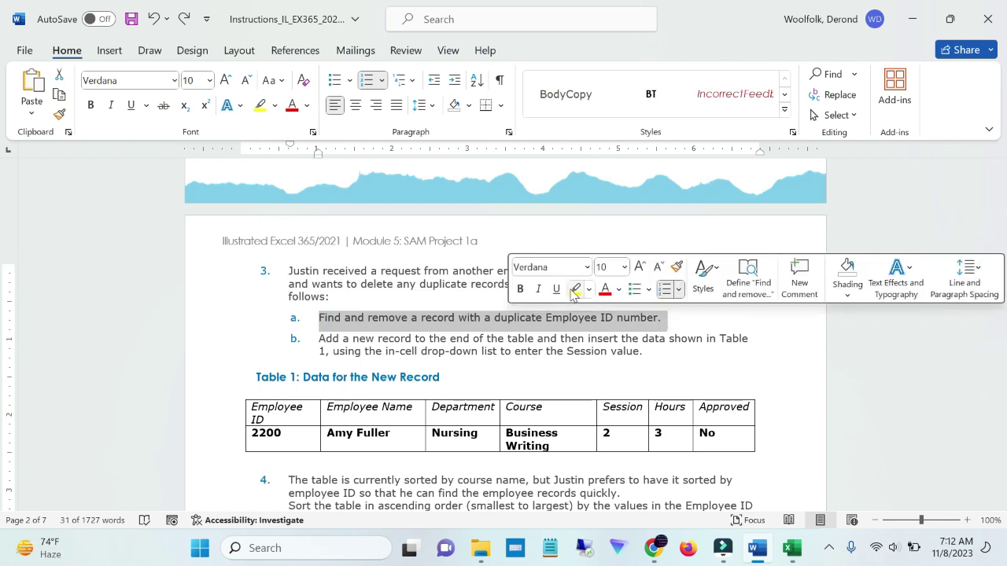
left_click(575, 289)
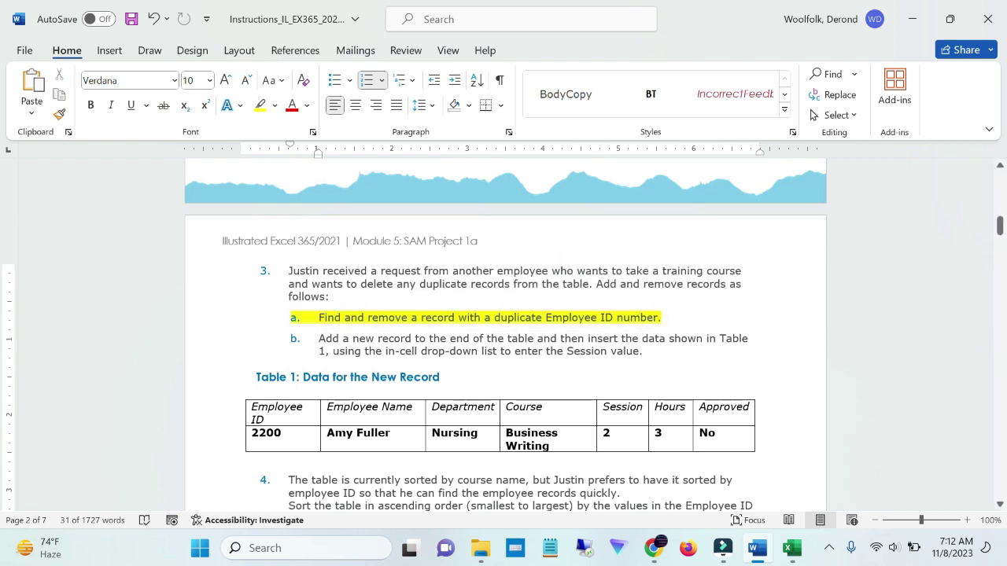
left_click(632, 342)
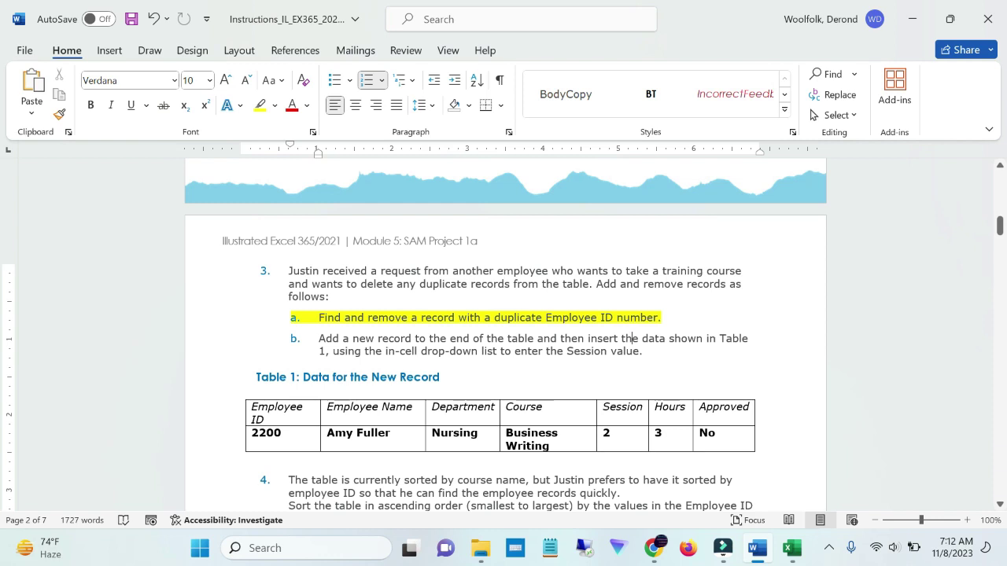
mouse_move(792, 548)
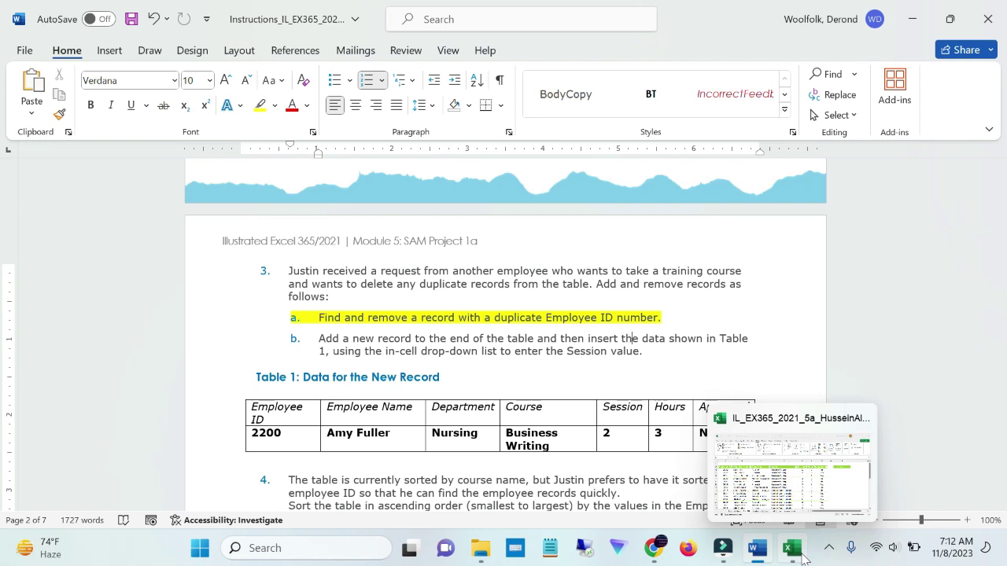
- Select the Training table range A3:G43 in Excel
left_click(802, 558)
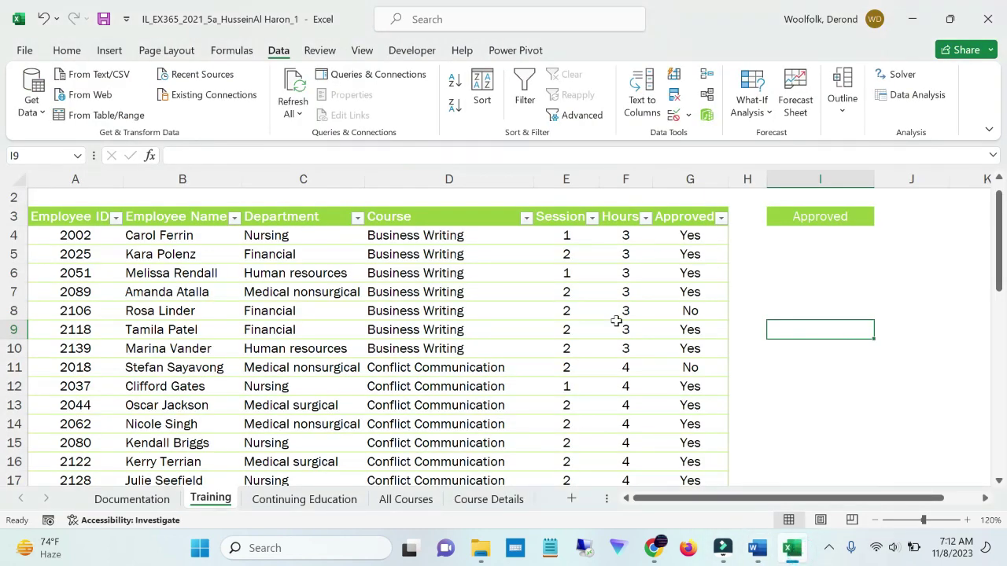
mouse_move(38, 213)
left_mouse_down()
mouse_move(467, 427)
mouse_move(446, 539)
left_mouse_up()
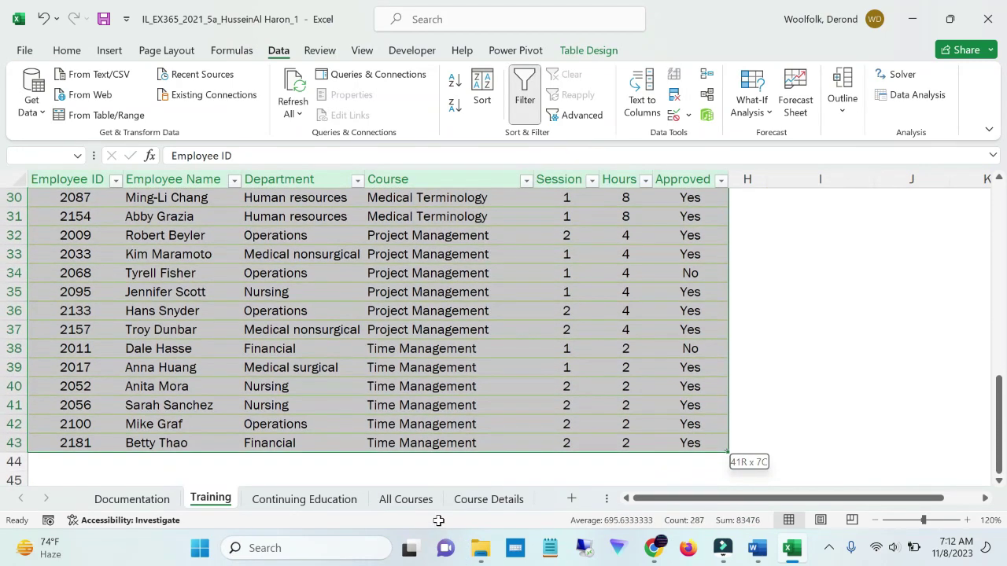
left_click_drag(446, 539, 460, 419)
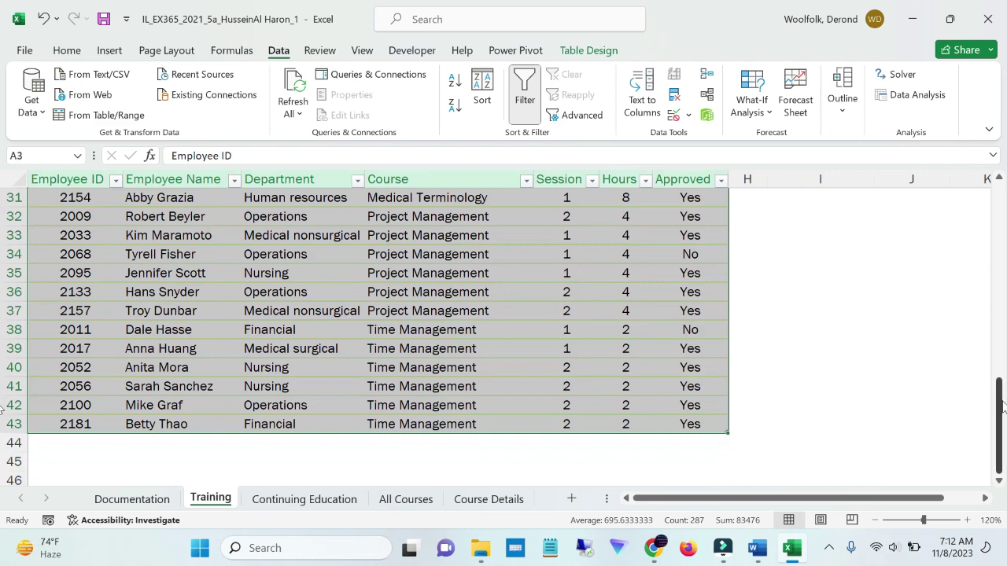
left_click_drag(999, 405, 1004, 206)
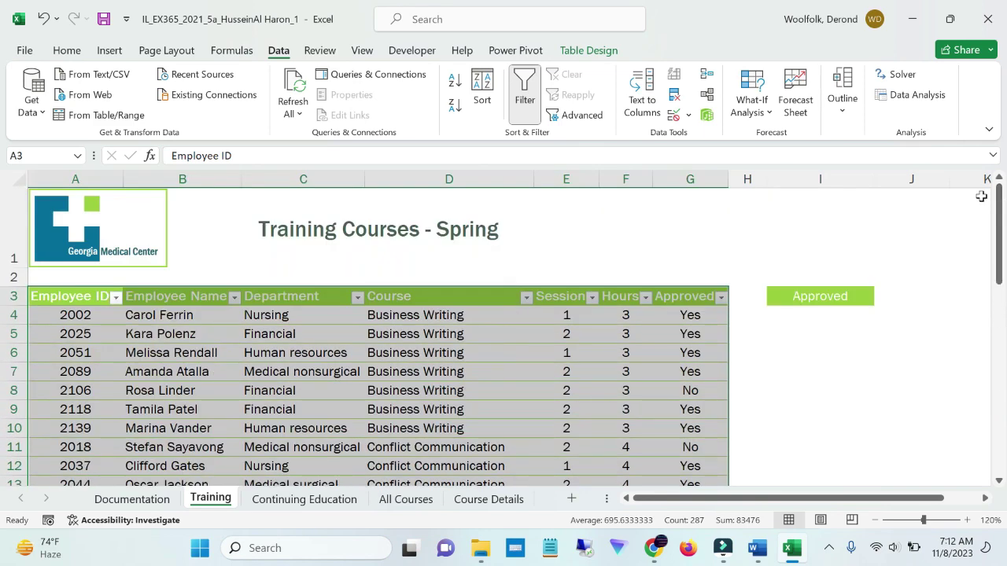
- Run Table Design > Remove Duplicates on all columns, removing the one duplicate record
left_click(63, 50)
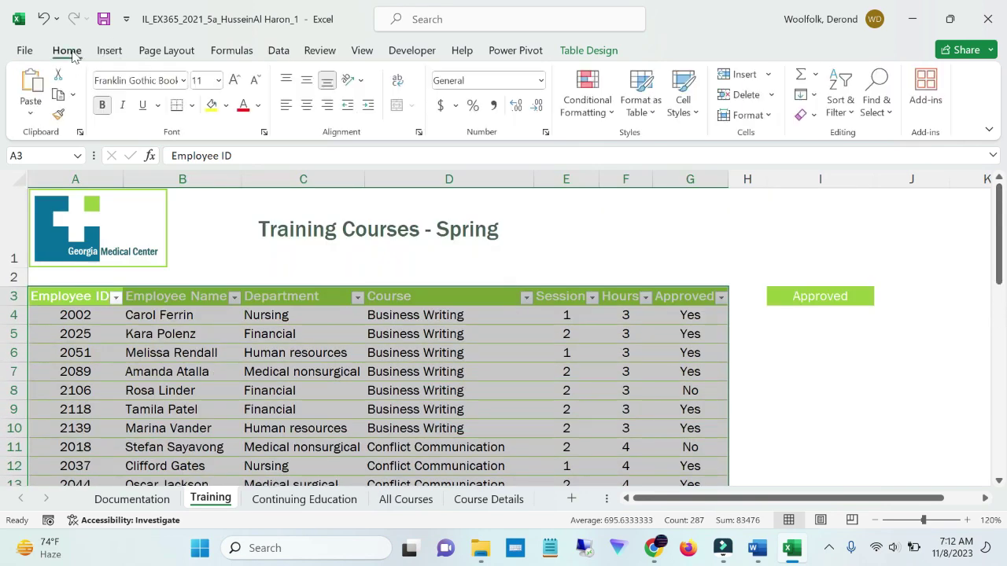
left_click(110, 51)
left_click(232, 50)
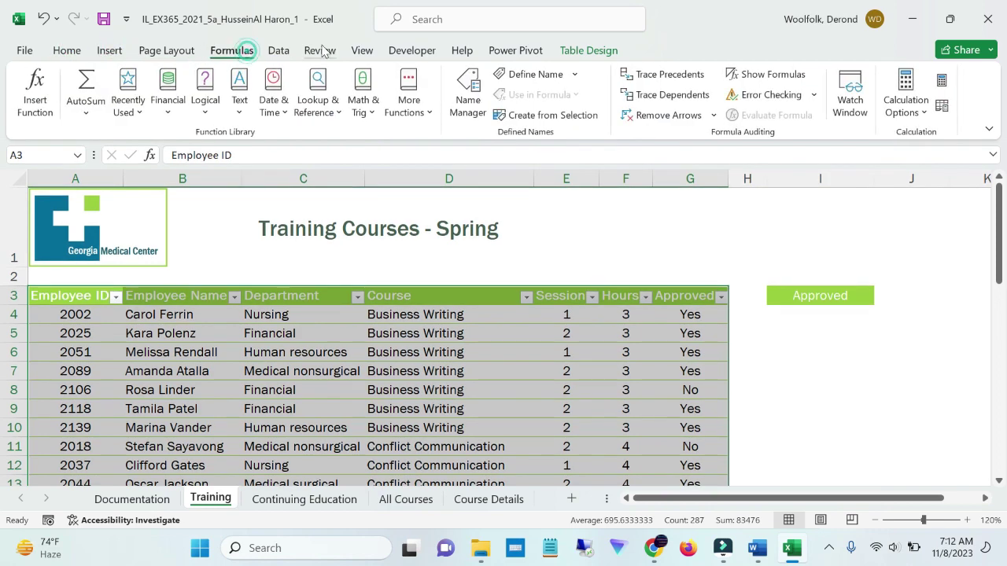
left_click(277, 50)
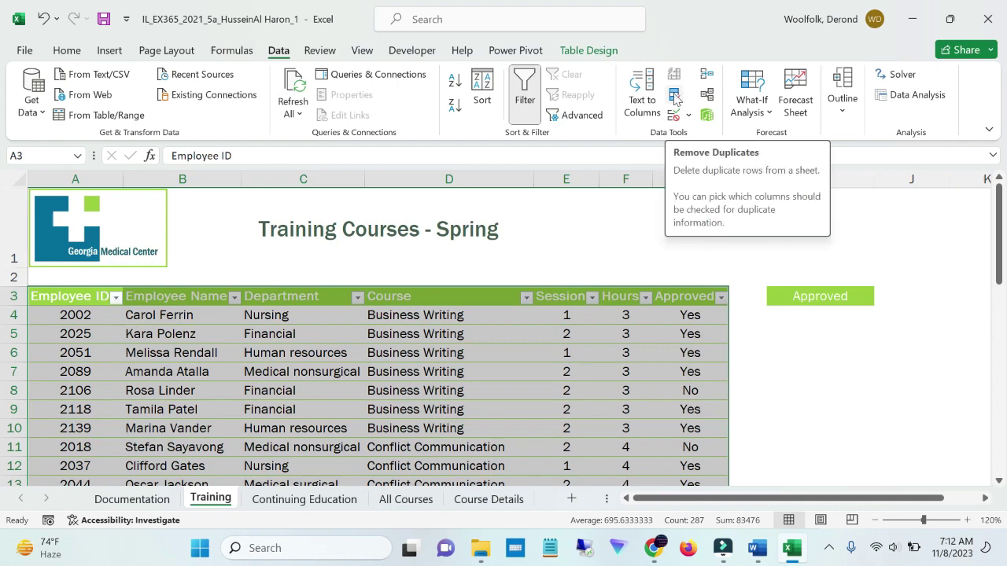
left_click(572, 50)
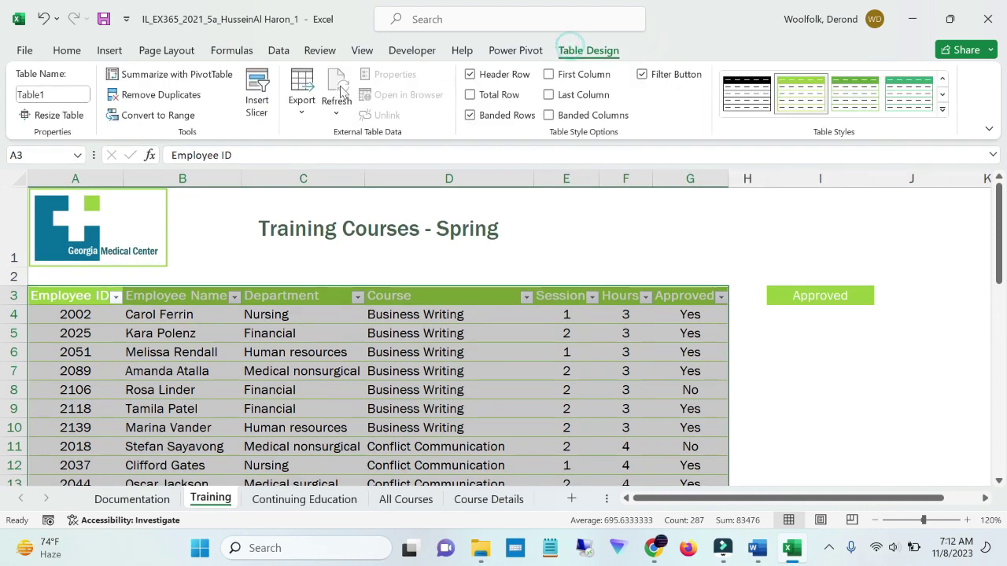
left_click(179, 96)
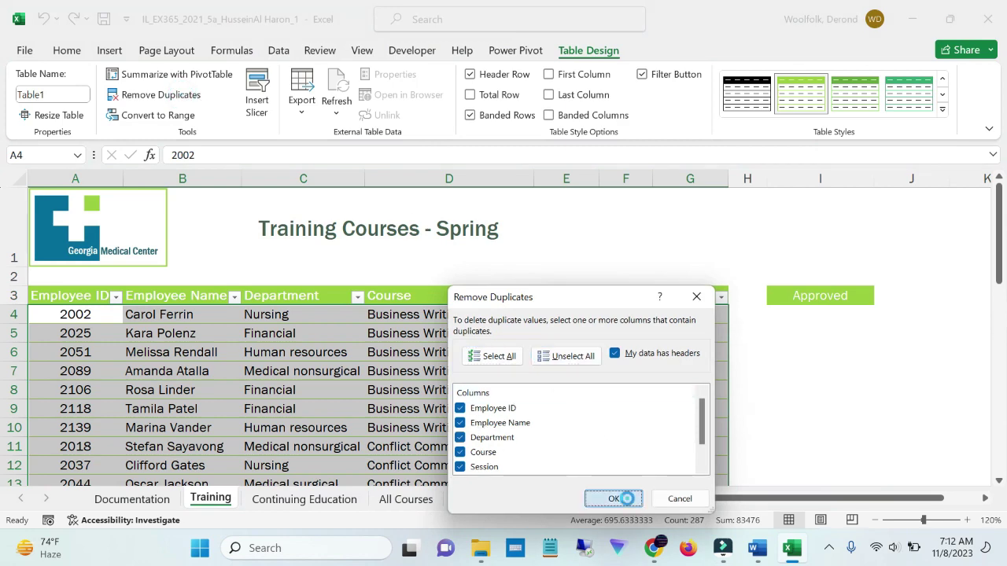
left_click(617, 499)
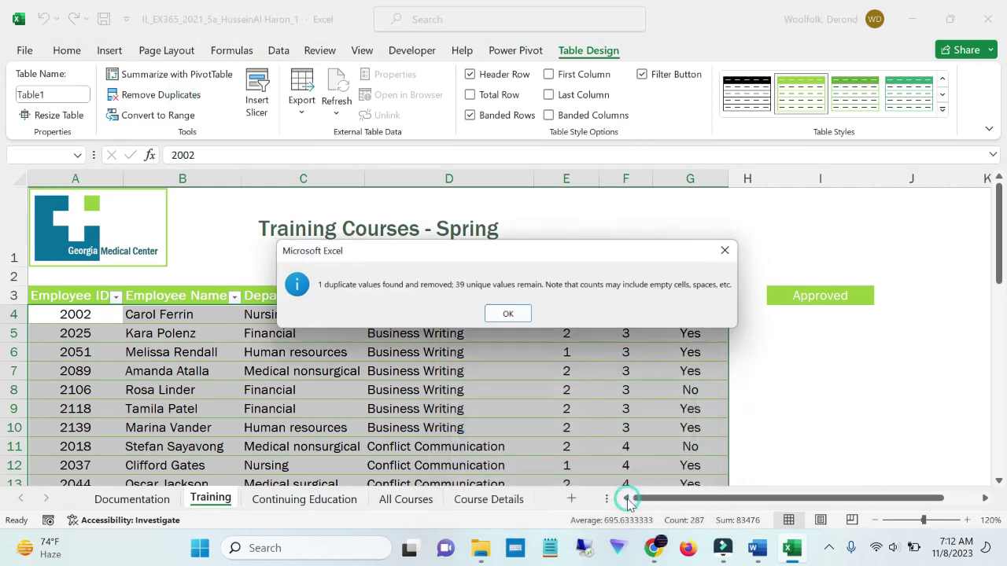
left_click(509, 315)
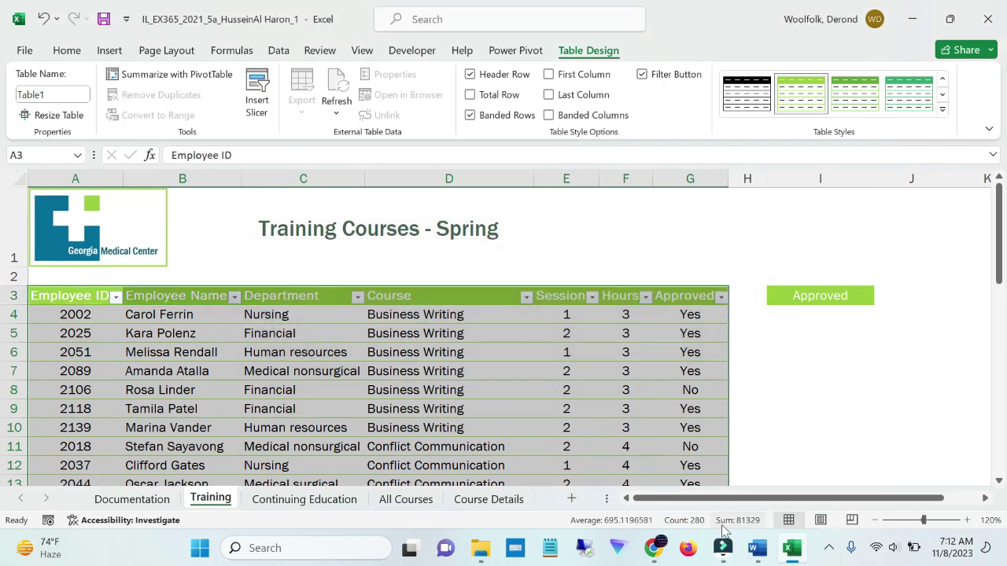
left_click(758, 549)
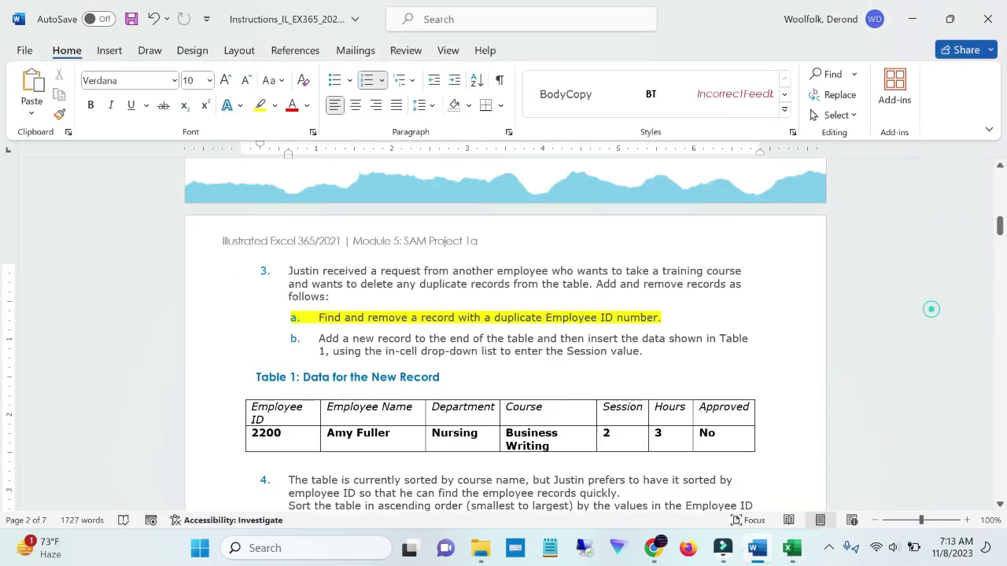
- Highlight step 3 item b, adding the new record from Table 1, in yellow
left_click(932, 310)
left_click_drag(319, 338, 645, 354)
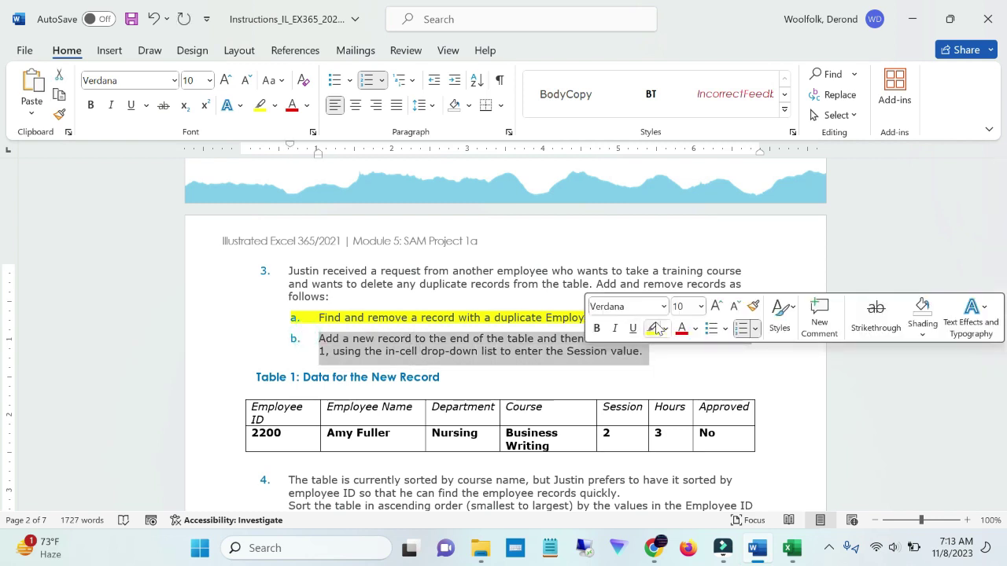
left_click(653, 328)
left_click(672, 383)
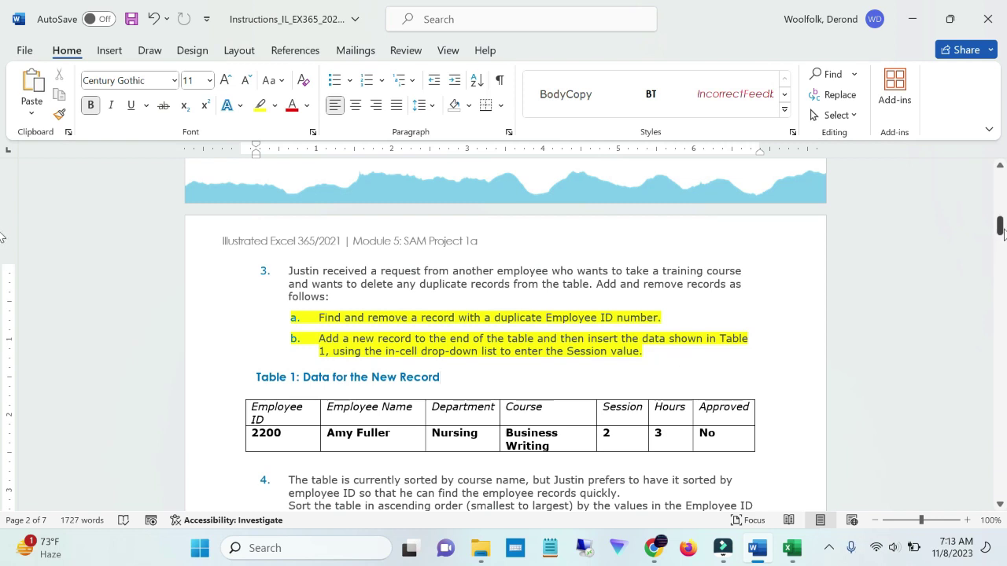
left_click_drag(1001, 226, 1003, 236)
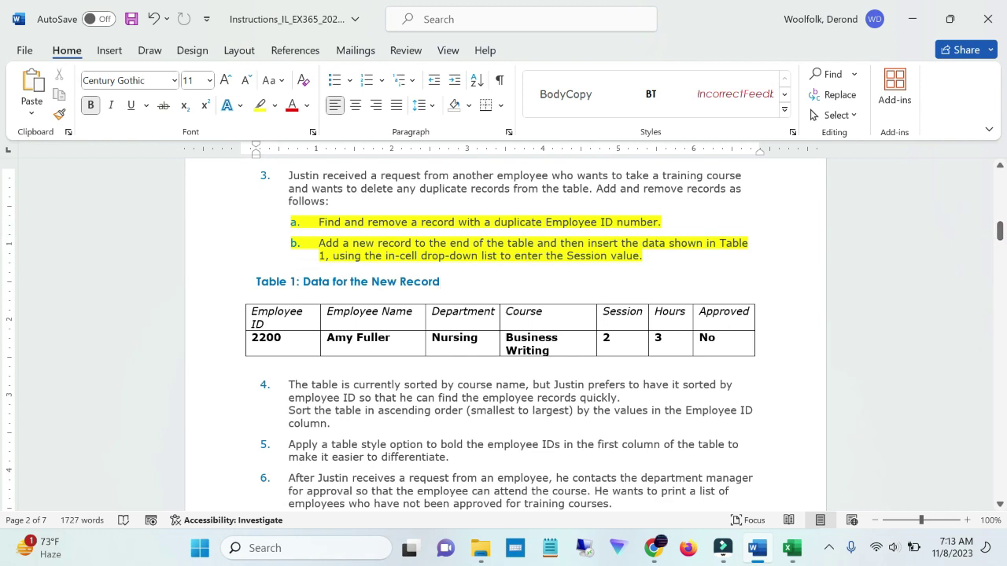
mouse_move(500, 424)
left_click(792, 548)
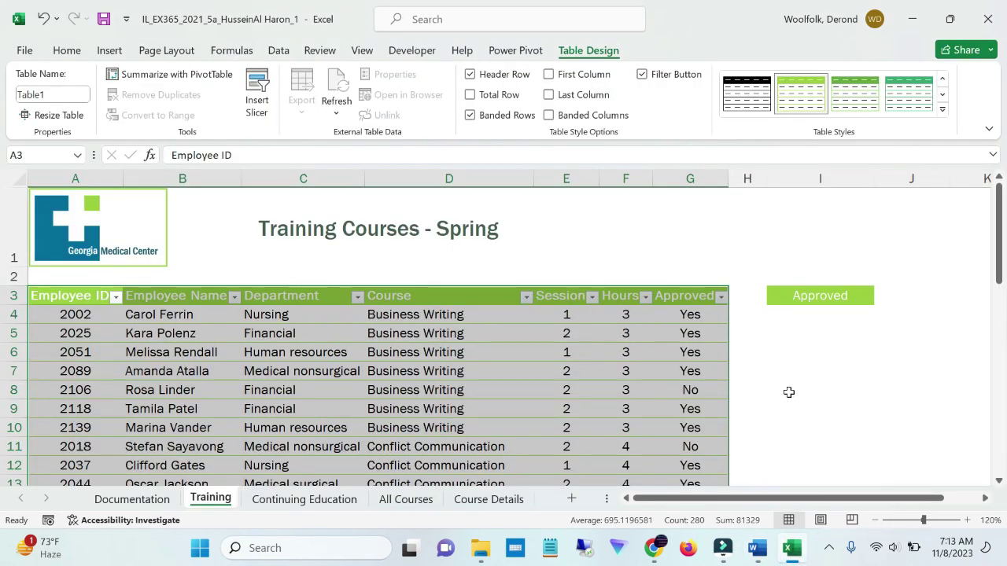
mouse_move(757, 548)
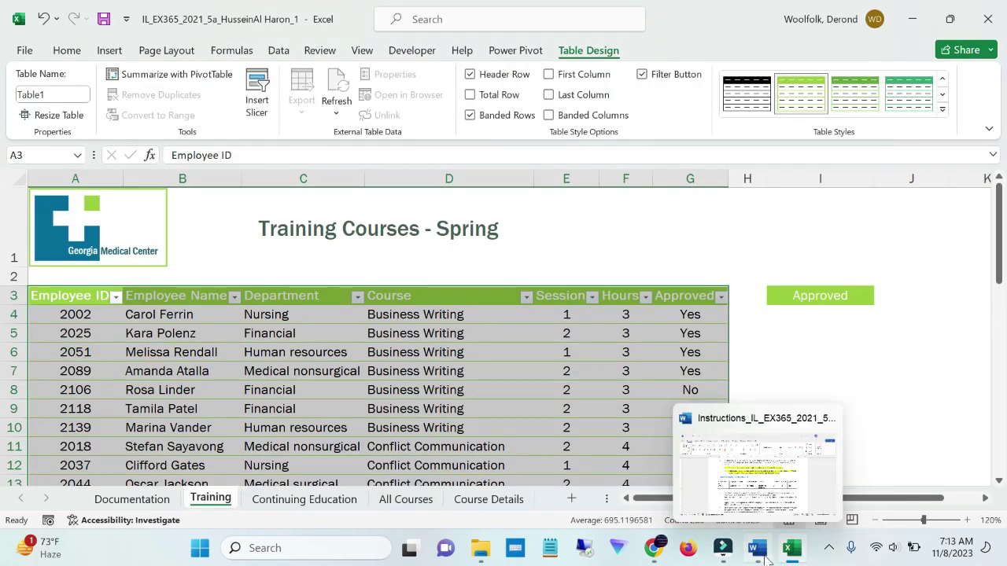
left_click(768, 513)
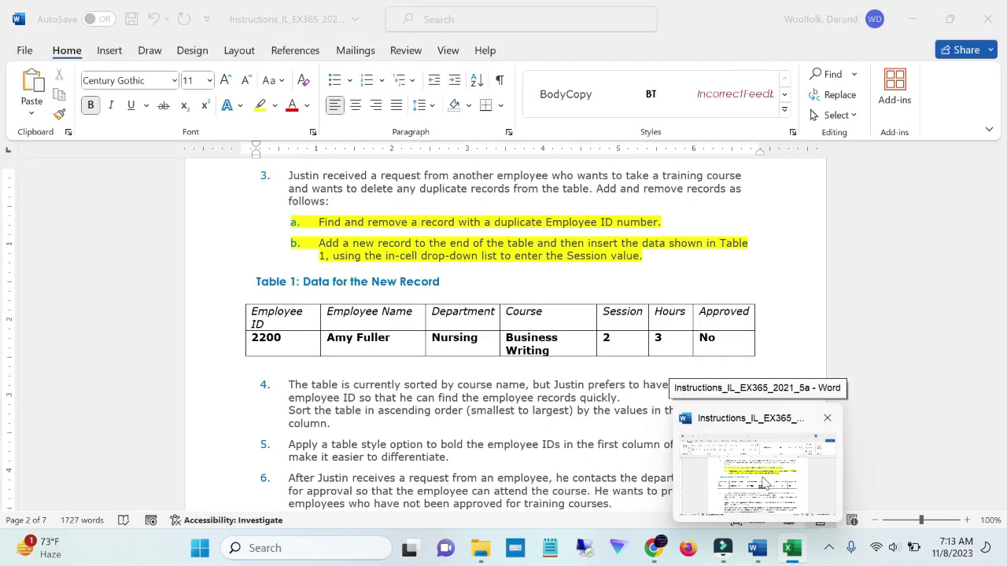
- Copy employee ID 2200 from Table 1 and paste it into cell A43
left_click(763, 481)
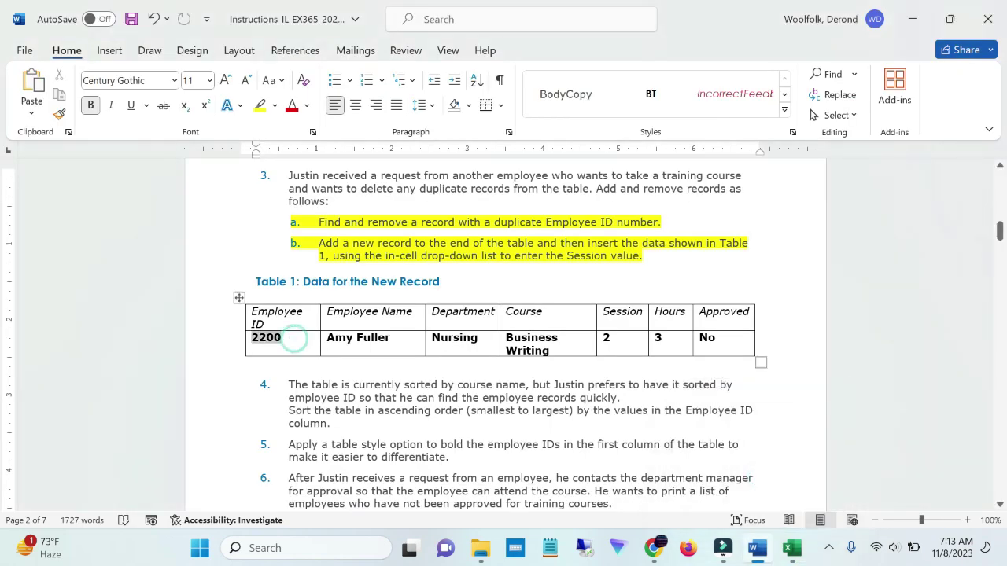
left_click_drag(292, 338, 238, 346)
key("ctrl+c")
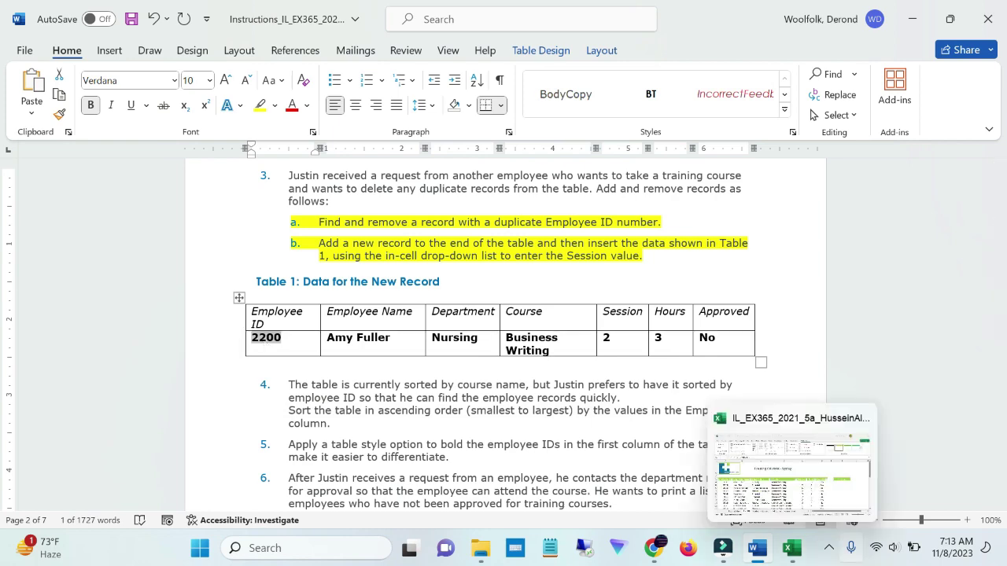
left_click(786, 480)
left_click(866, 447)
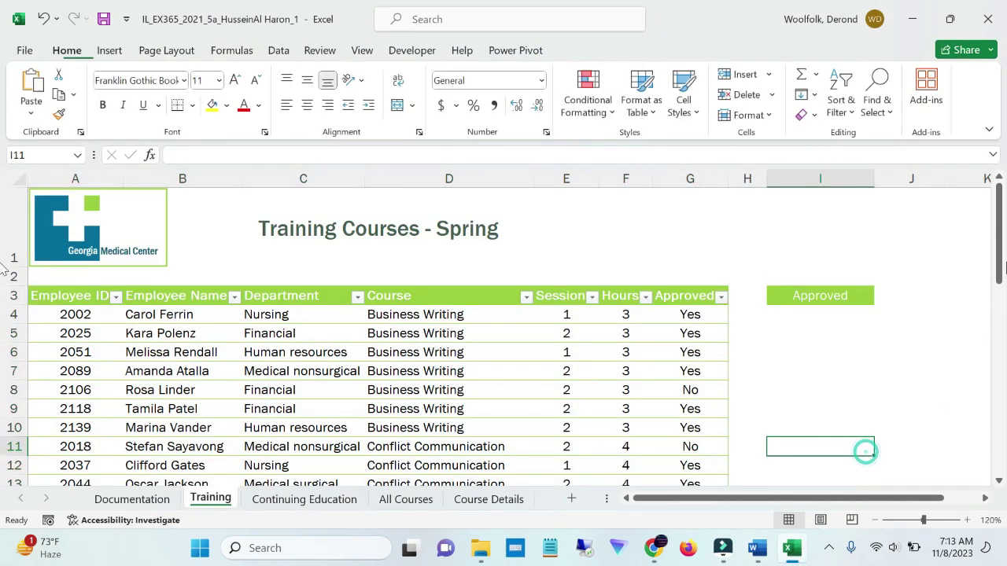
left_click_drag(999, 236, 999, 495)
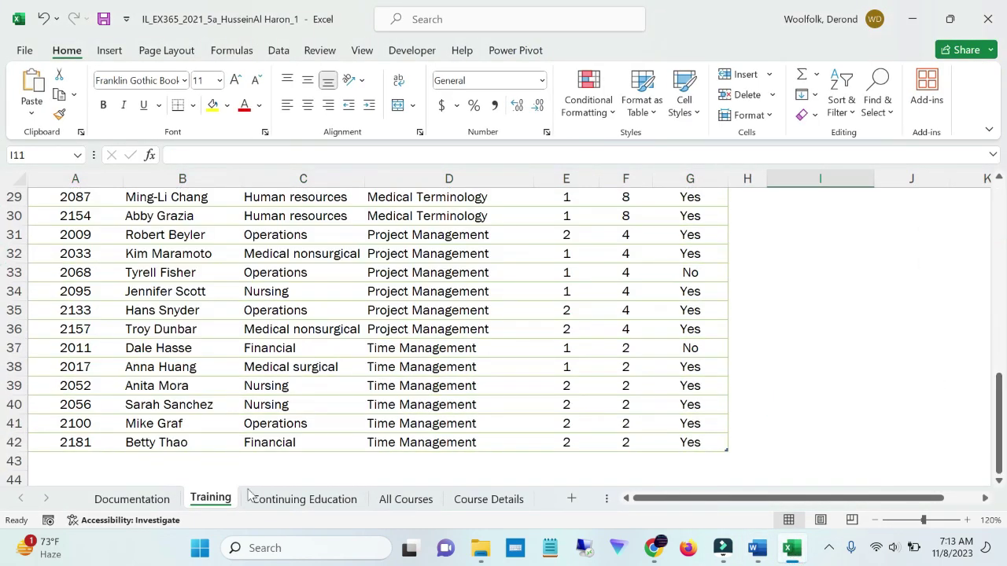
left_click(63, 459)
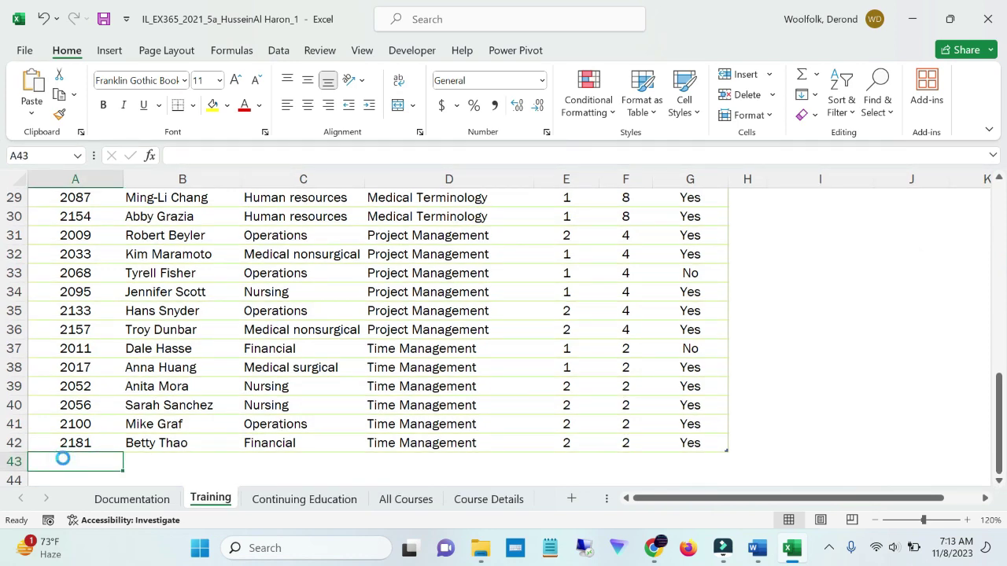
key("ctrl+v")
left_click(213, 467)
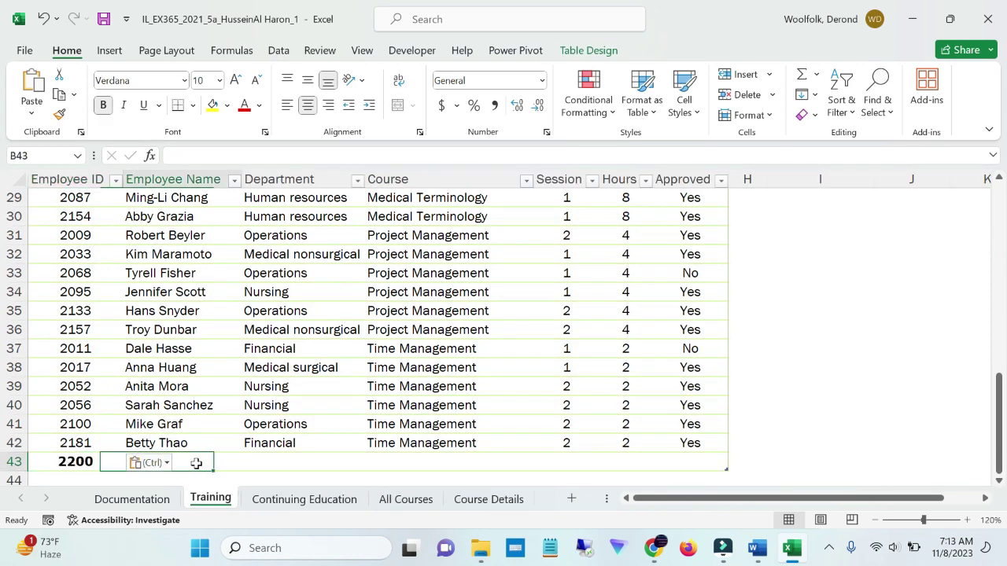
- Enter the employee's name from Table 1 into the Employee Name cell of row 43
left_click(753, 548)
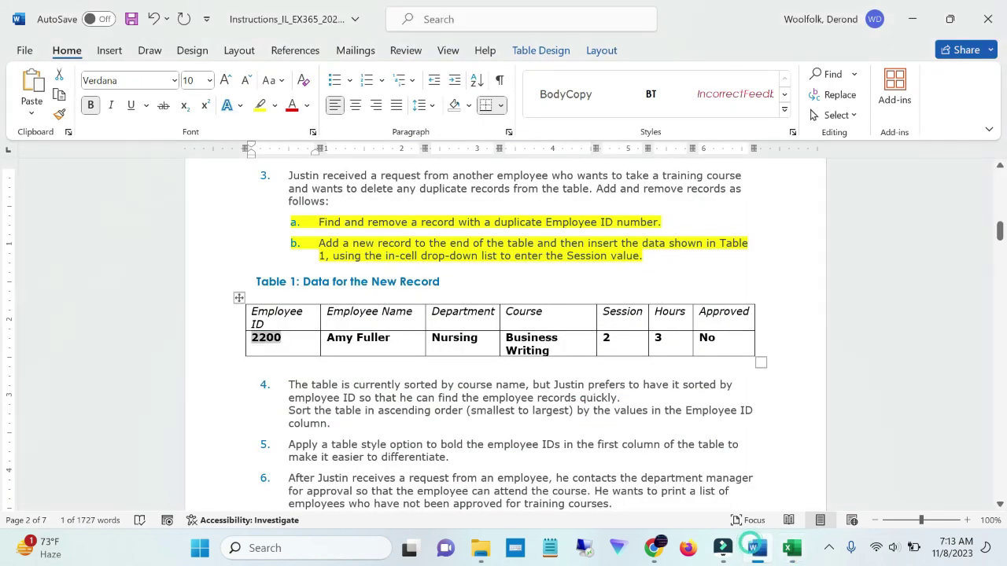
left_click_drag(390, 338, 327, 338)
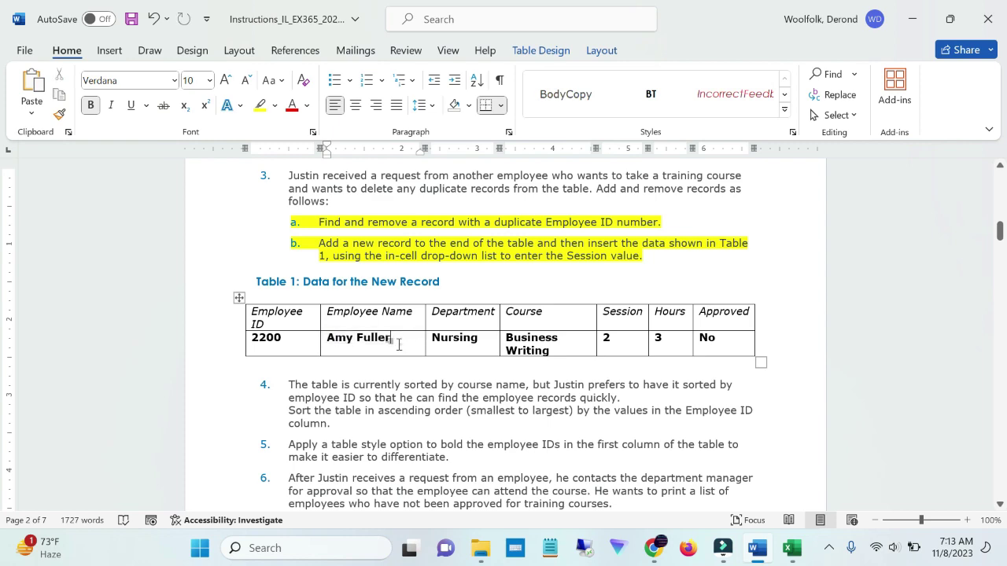
left_click_drag(399, 341, 322, 340)
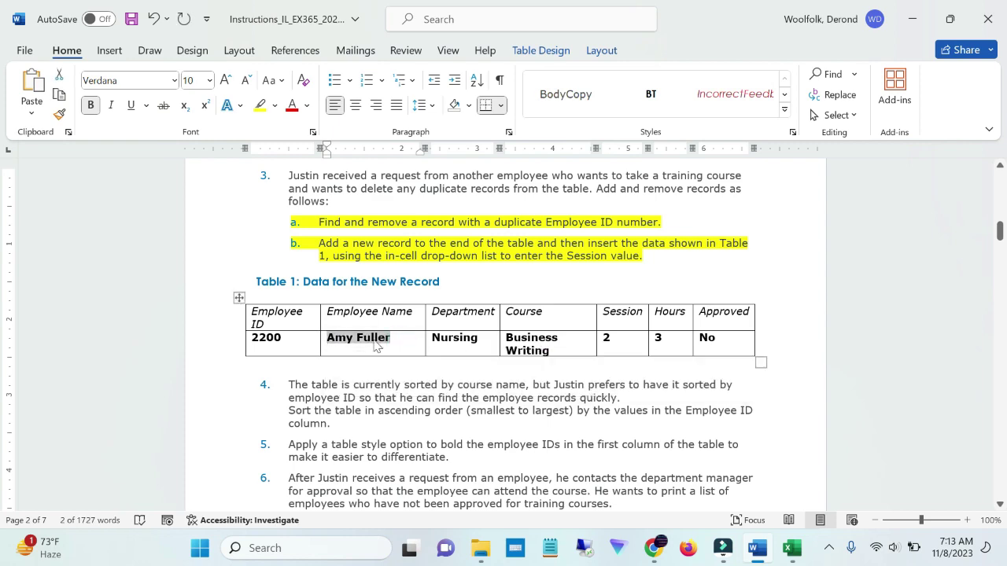
left_click(673, 527)
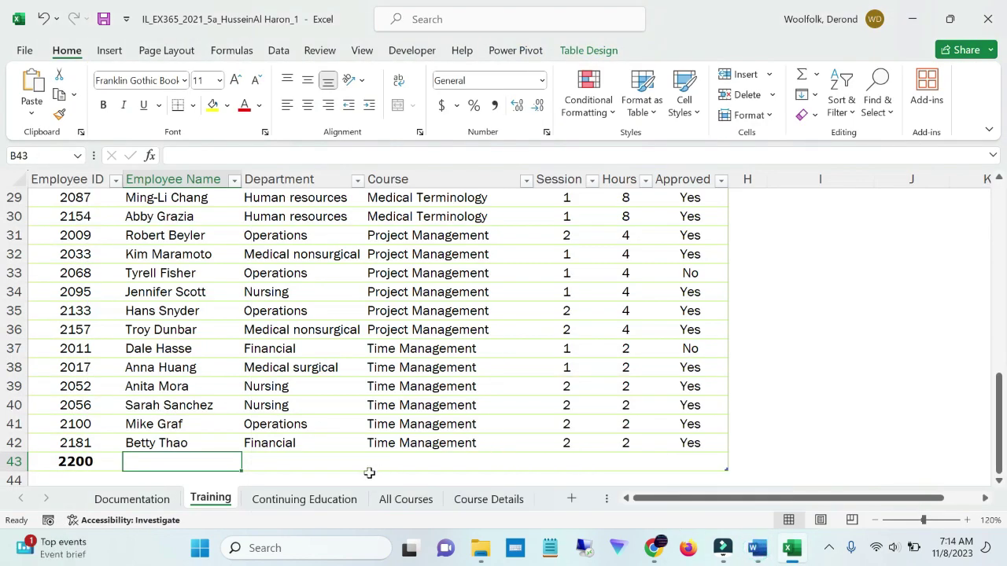
type("Amy Fuller")
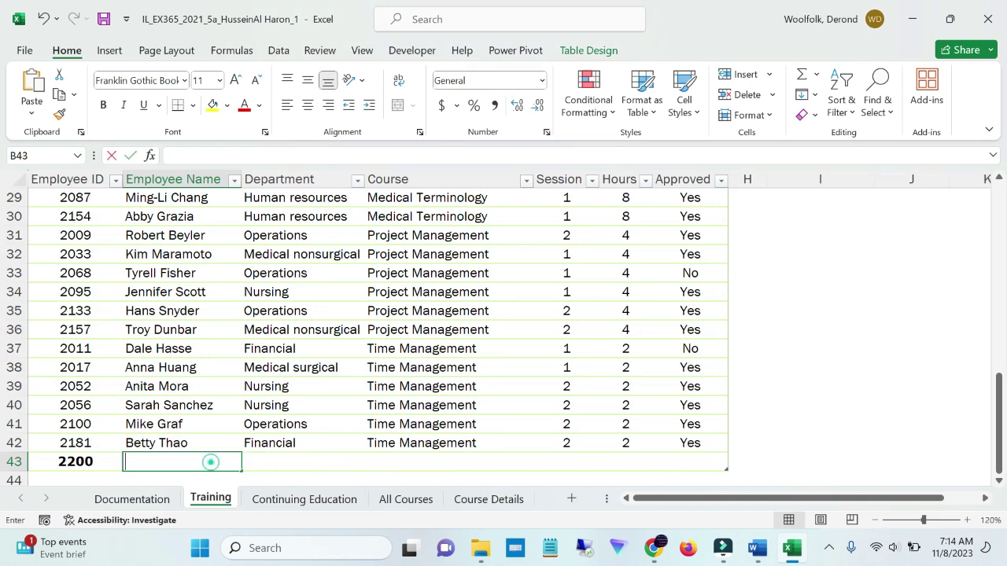
left_click(284, 459)
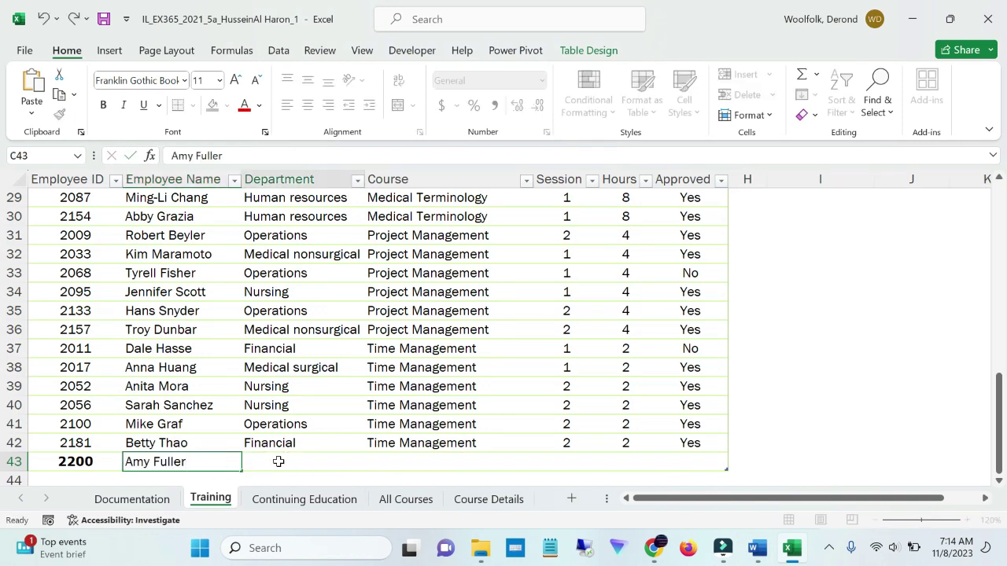
- Fill row 43's Department with Nursing and Course with Business Writing
left_click(760, 551)
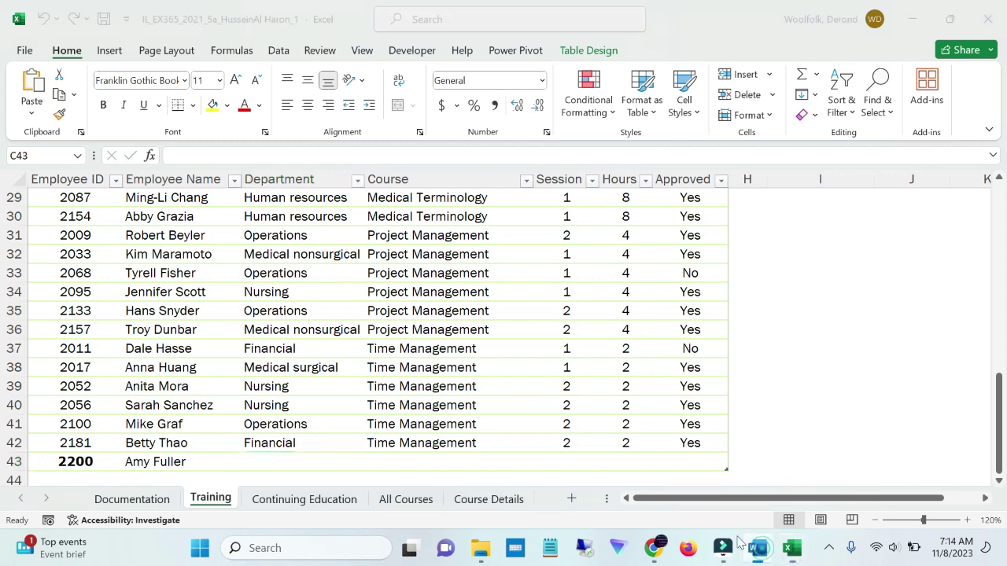
left_click_drag(477, 338, 427, 338)
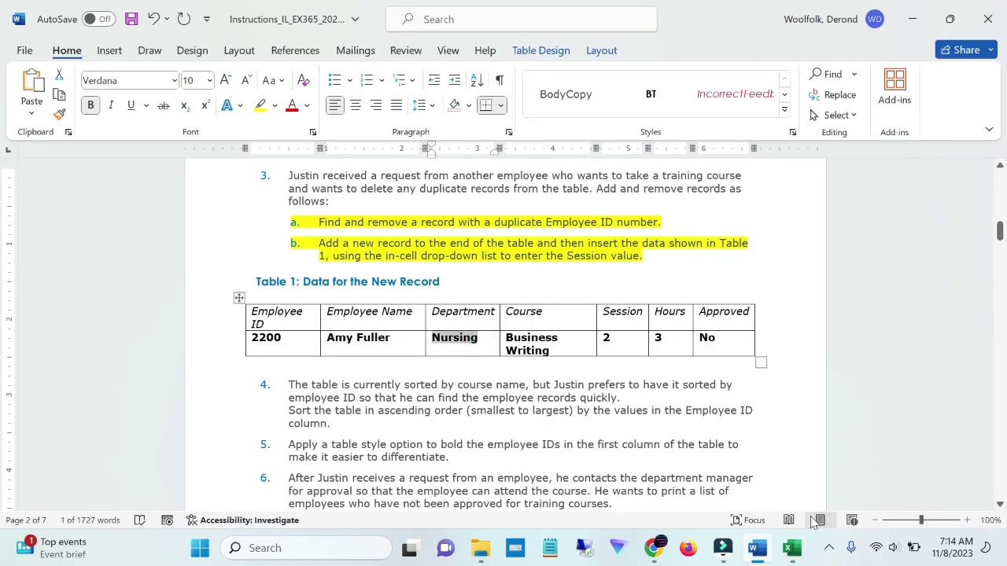
left_click(791, 549)
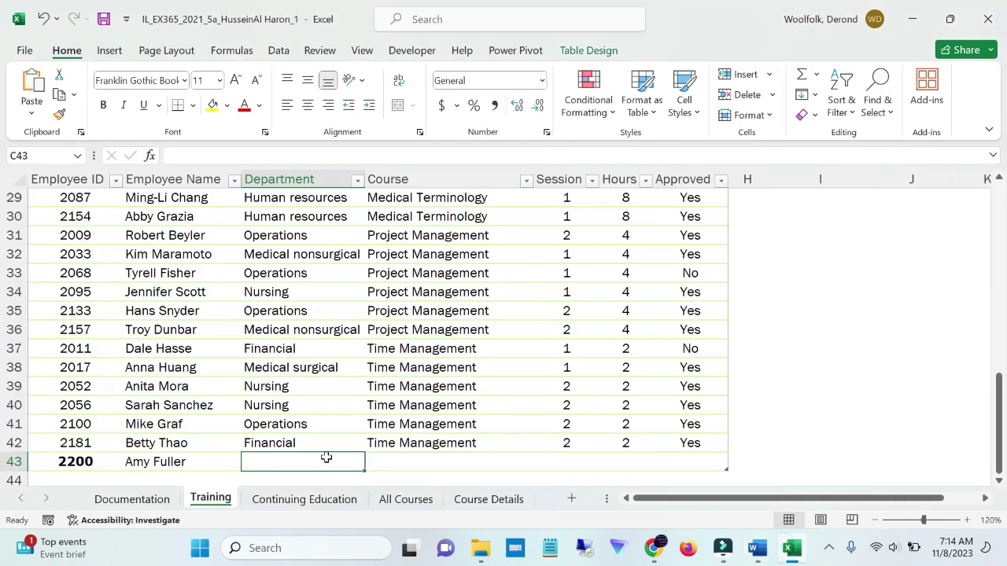
type("Nursing")
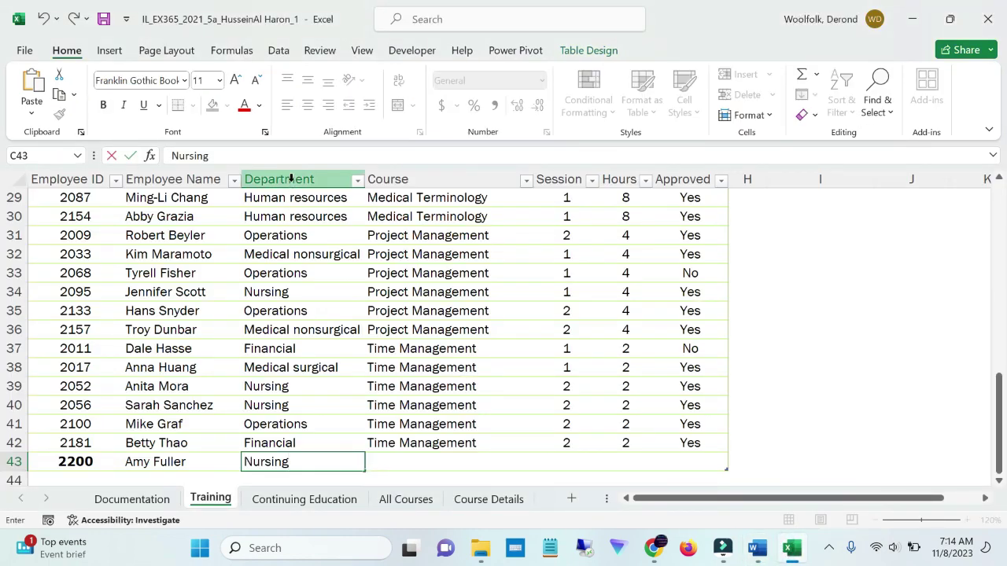
left_click(394, 465)
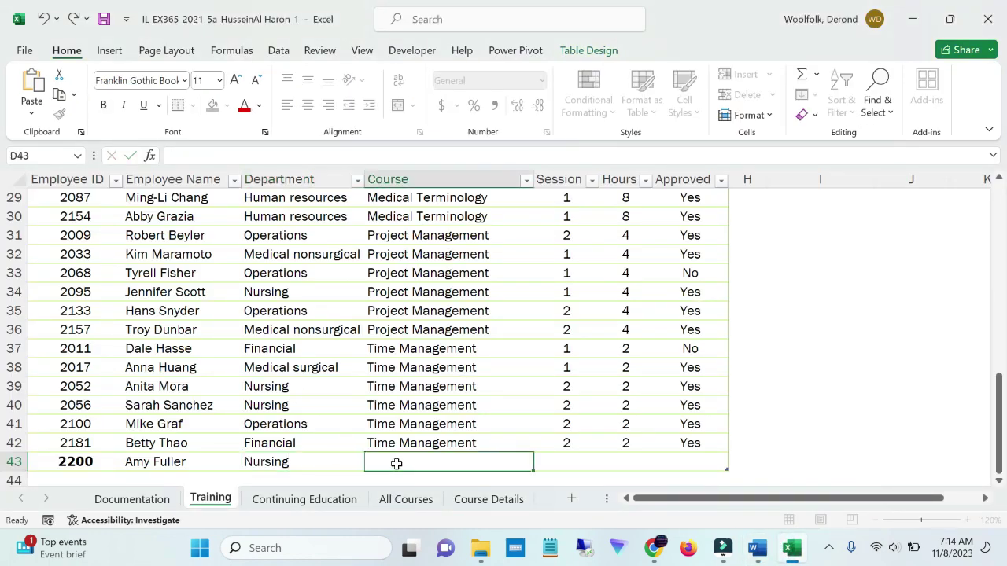
left_click(757, 548)
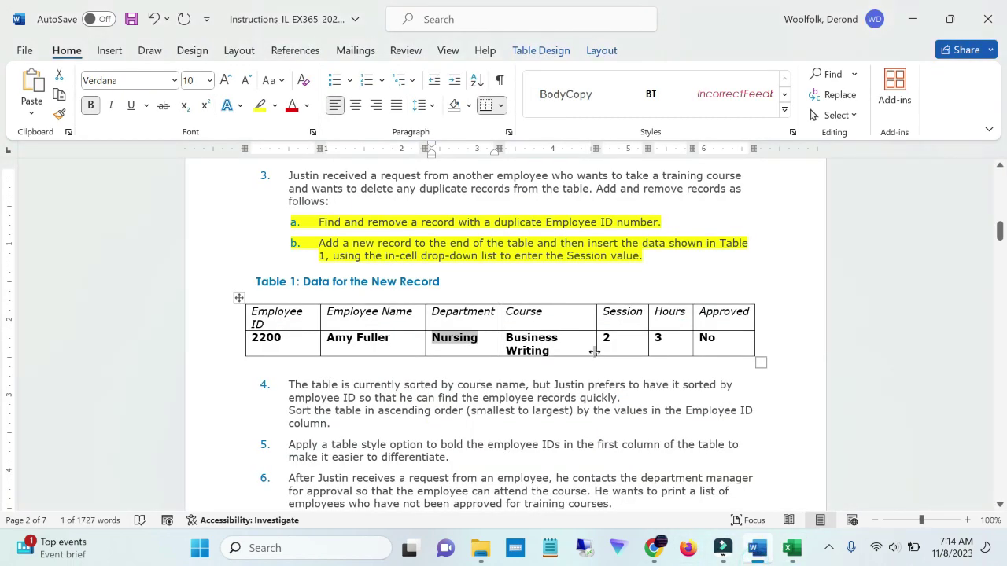
left_click_drag(506, 338, 576, 346)
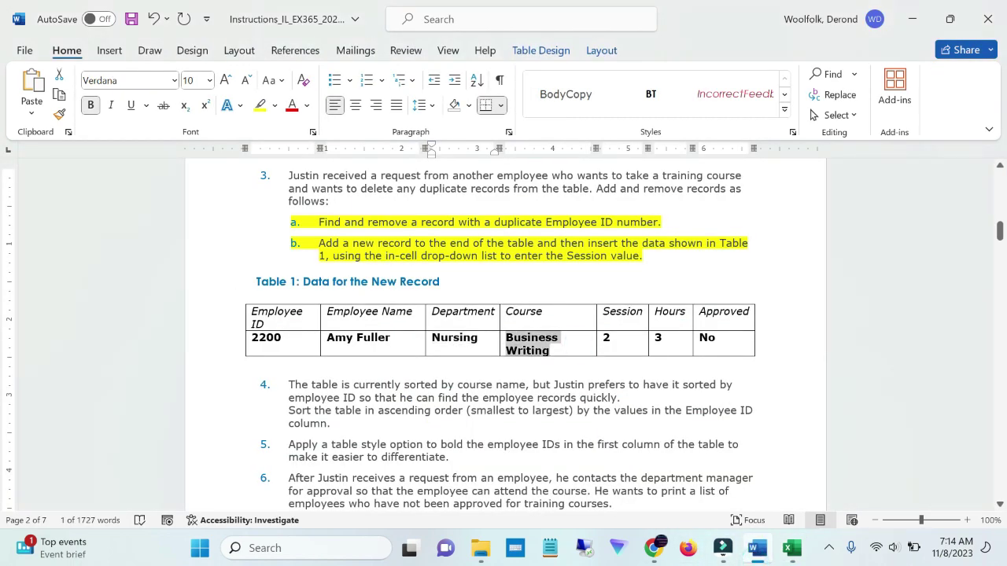
left_click(793, 548)
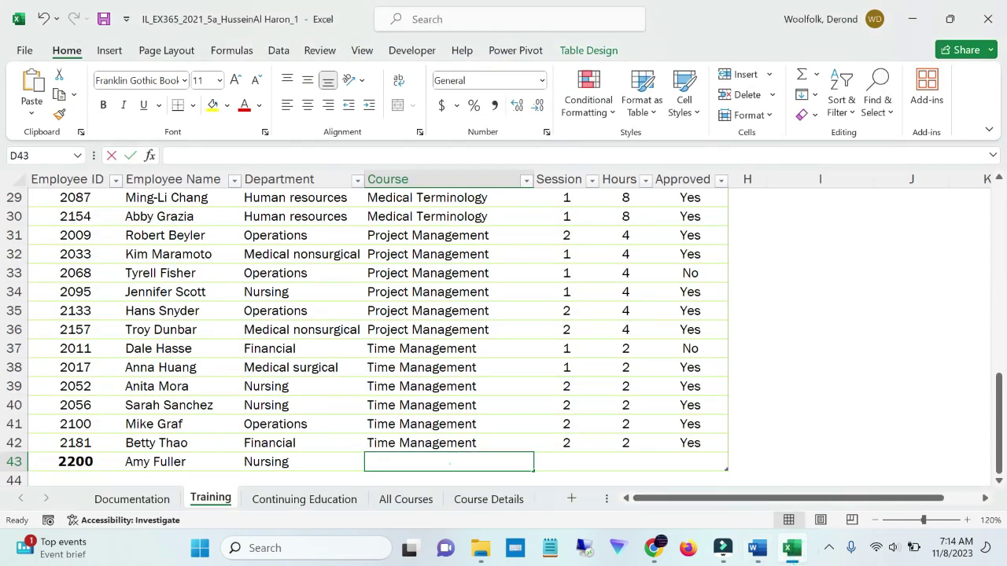
type("Business Writing")
left_click(570, 465)
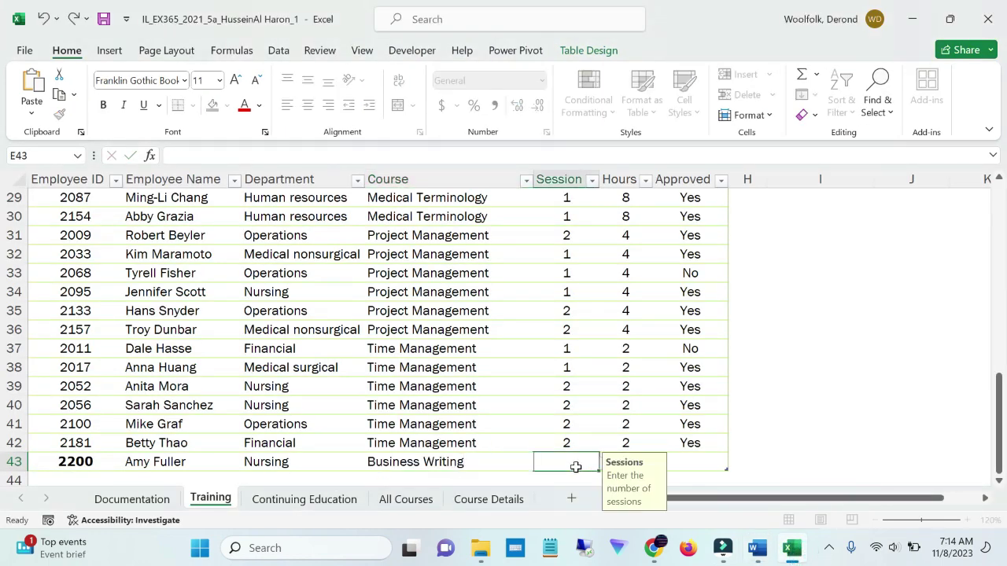
- Enter Session 2 and Hours 3 in row 43
left_click(758, 548)
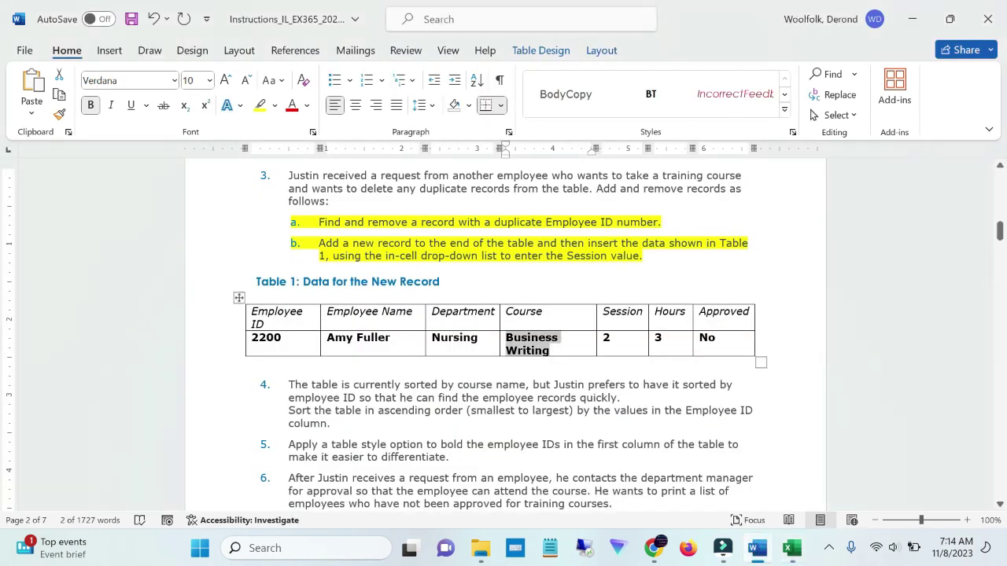
double_click(605, 338)
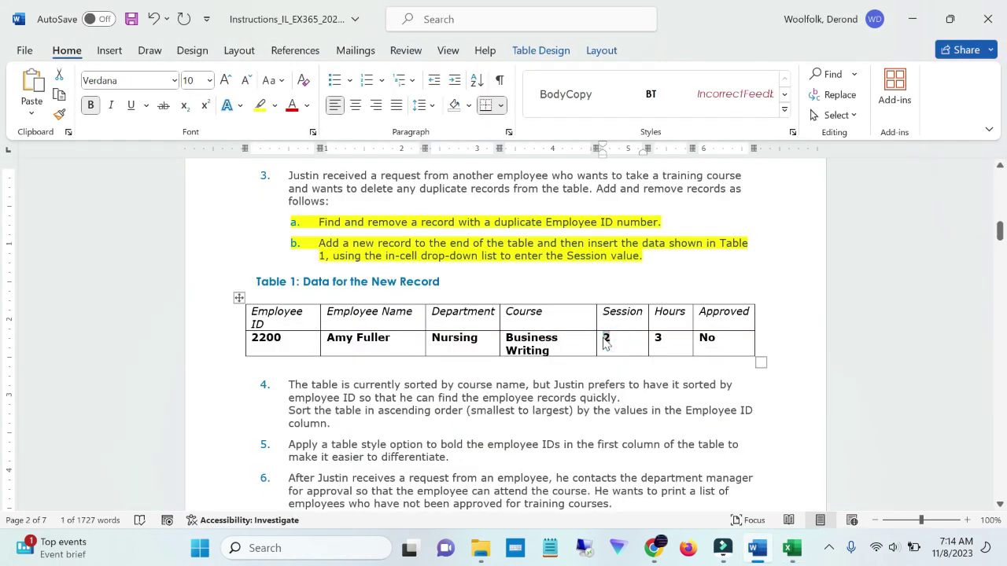
left_click(792, 549)
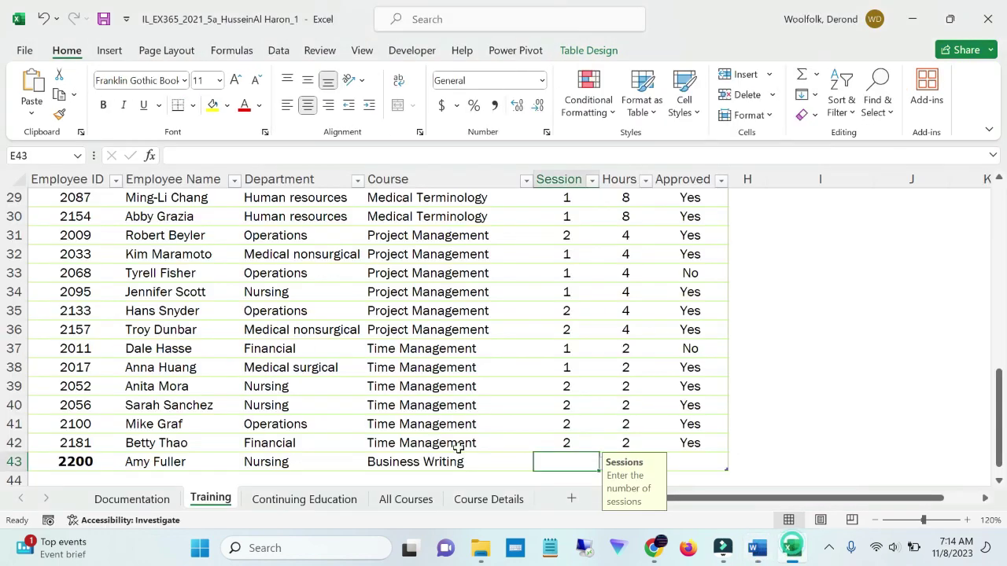
type("2")
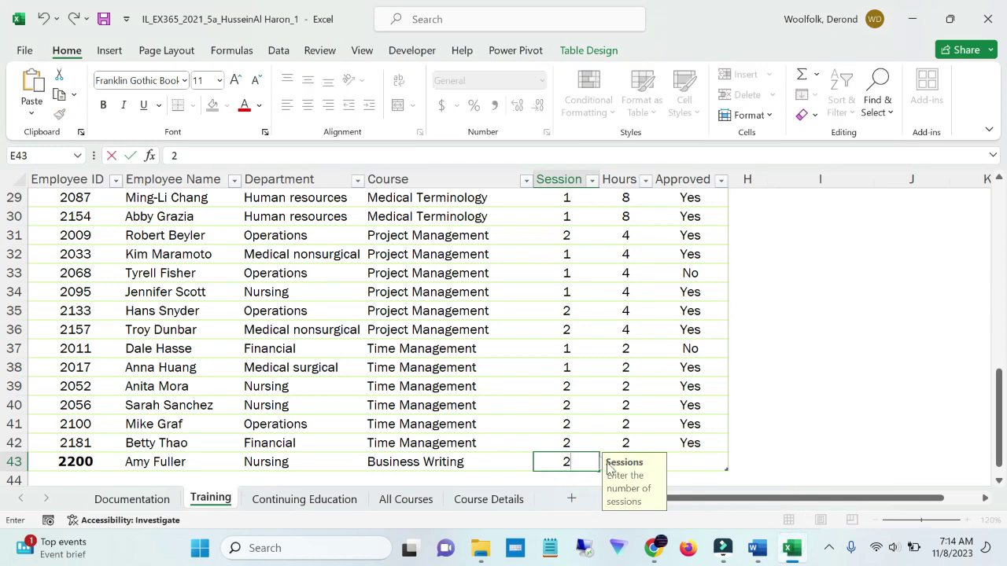
left_click(640, 462)
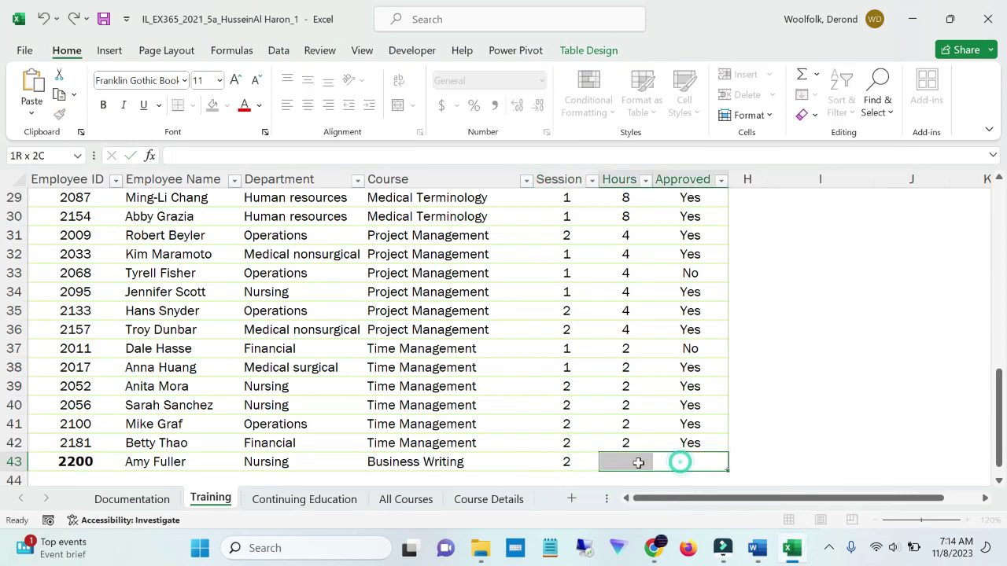
left_click(758, 550)
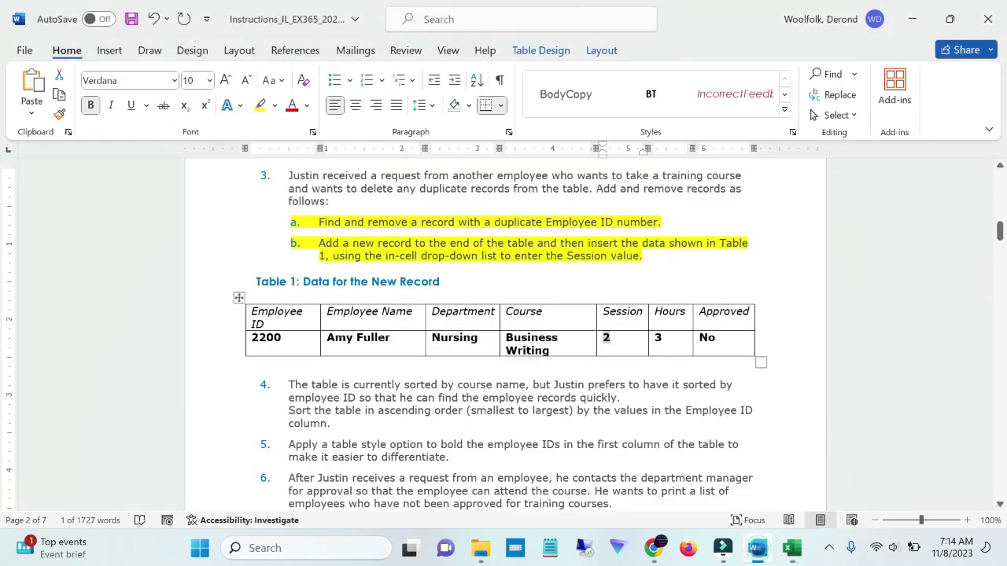
double_click(658, 338)
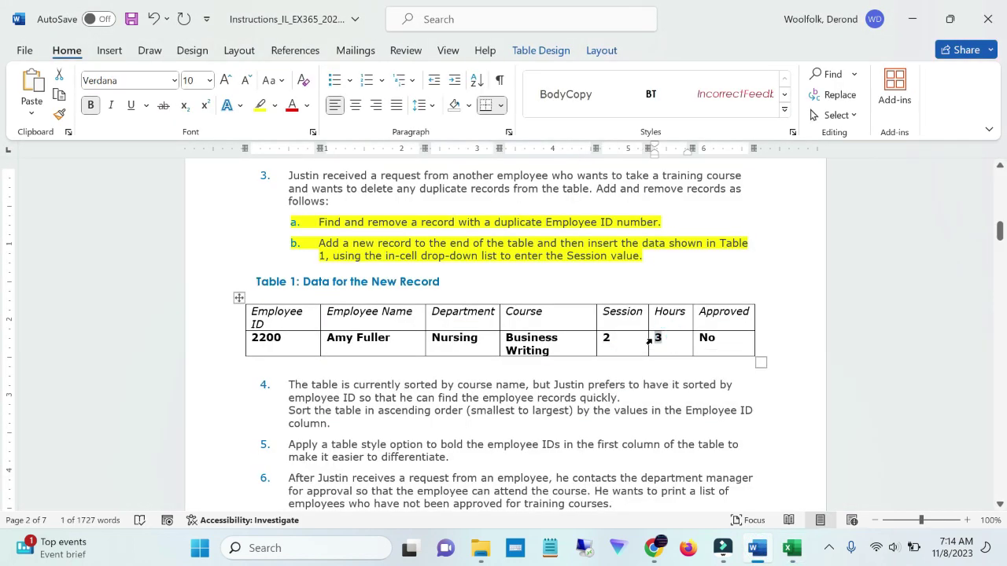
left_click(791, 550)
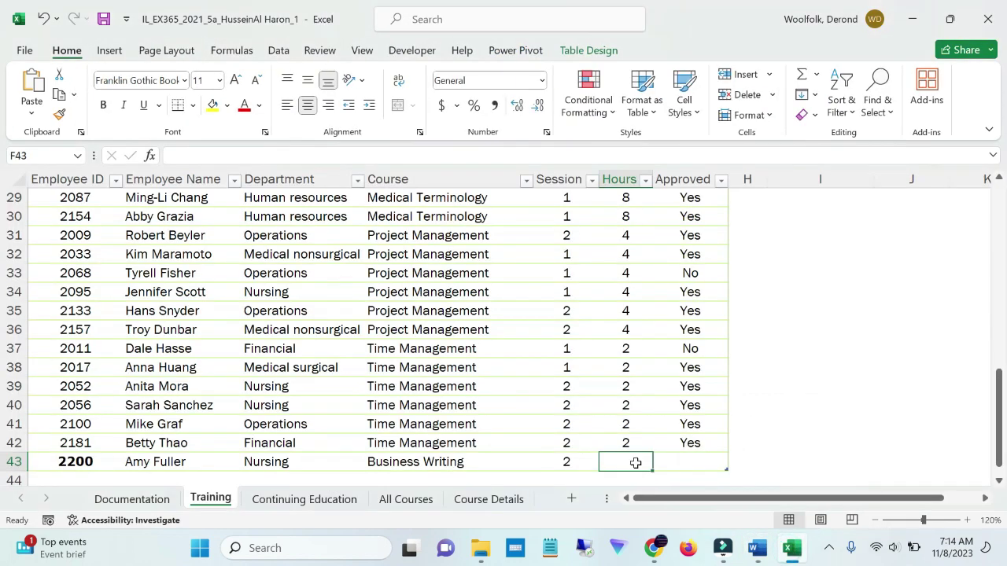
type("3")
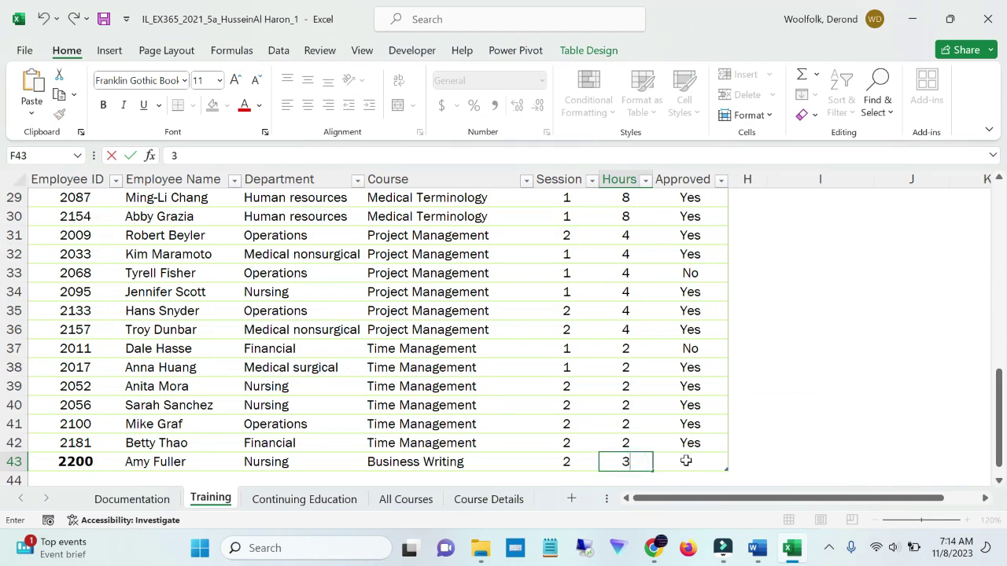
left_click(686, 461)
- Enter No as the Approved value in G43 and verify the cell
left_click(757, 550)
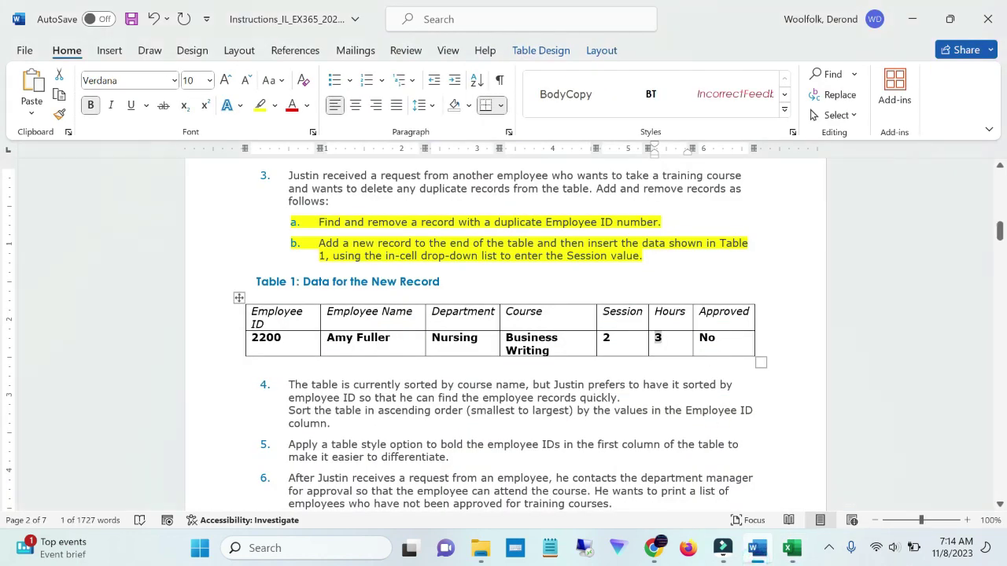
double_click(706, 343)
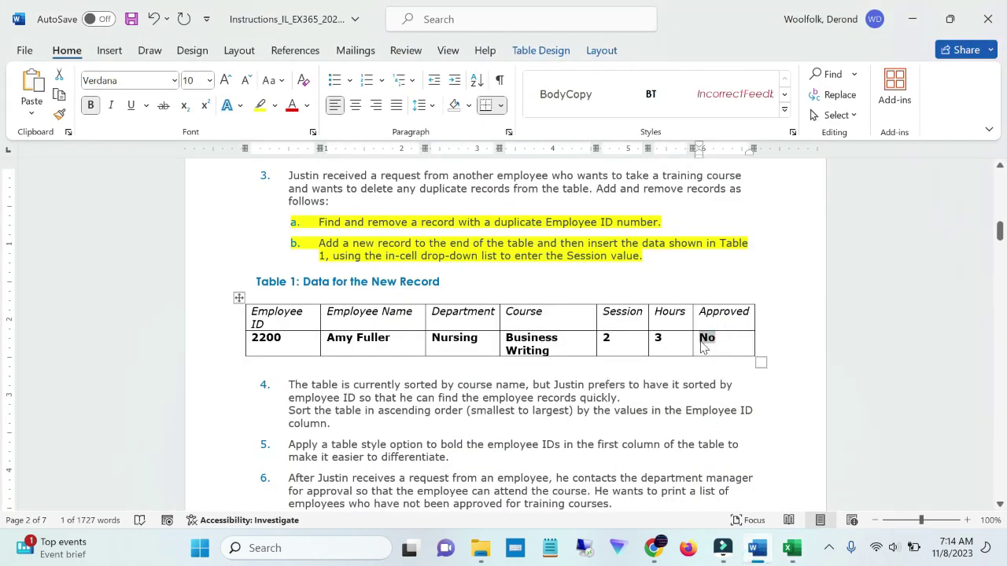
left_click(792, 549)
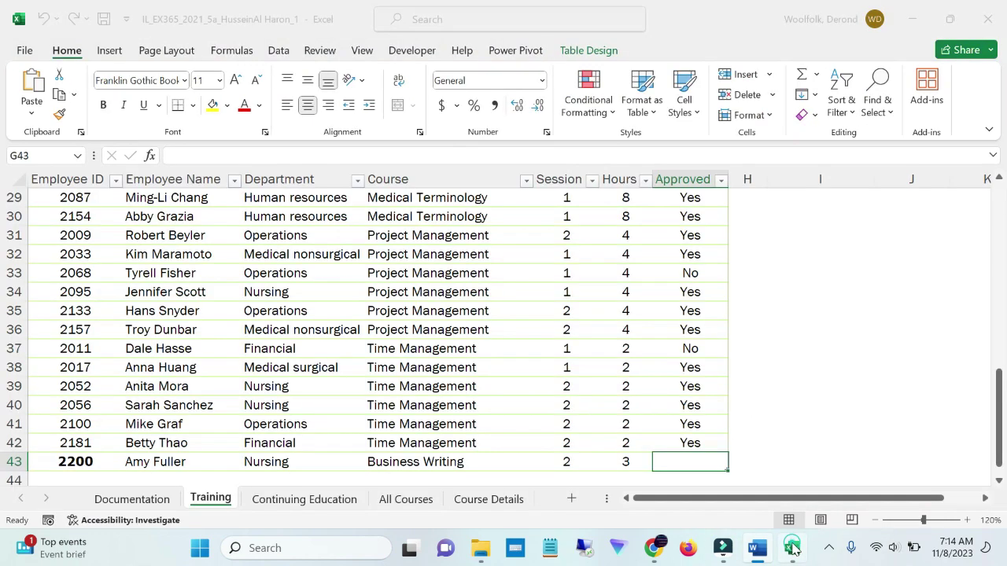
type("No")
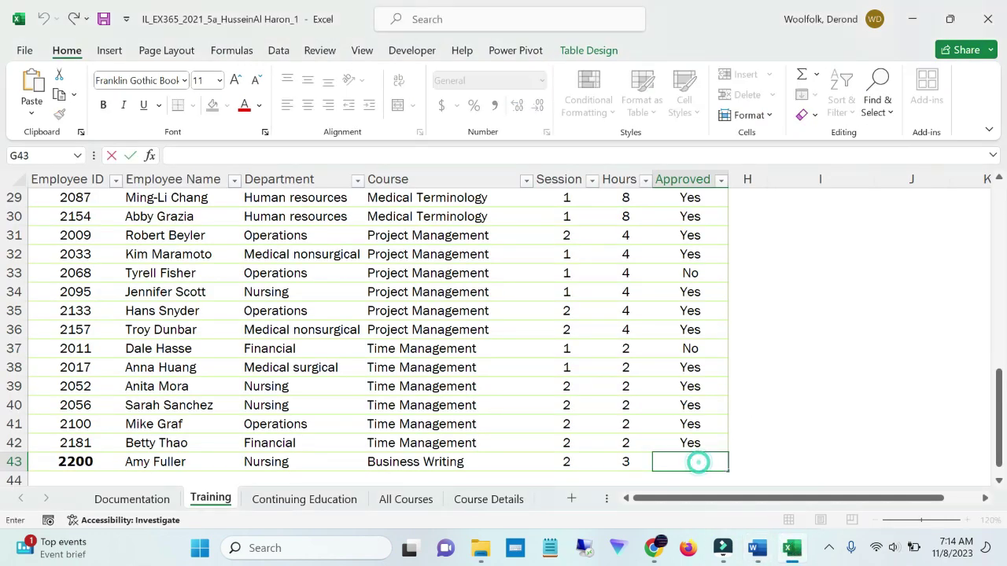
left_click(756, 461)
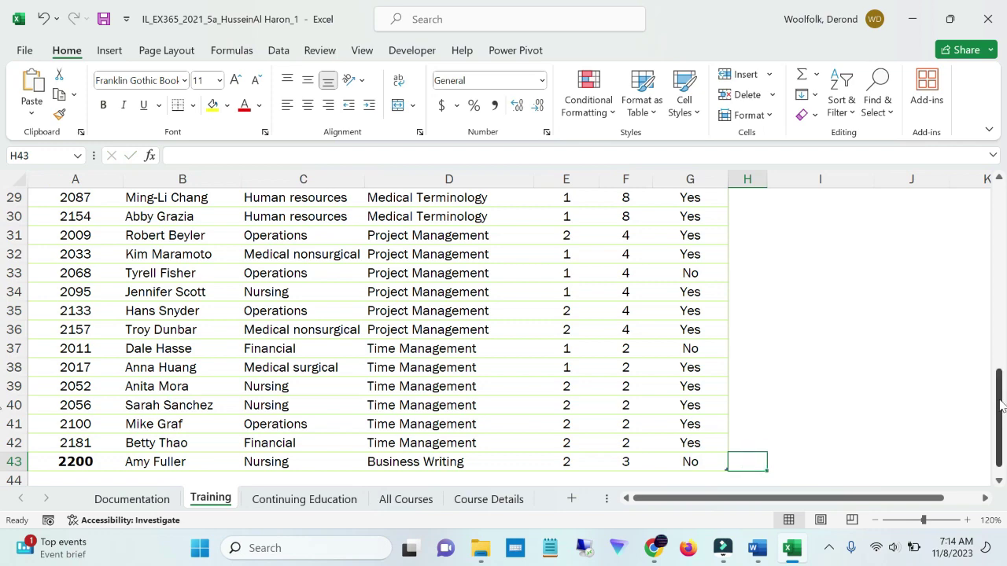
scroll(755, 460, "down", 1)
left_click(697, 441)
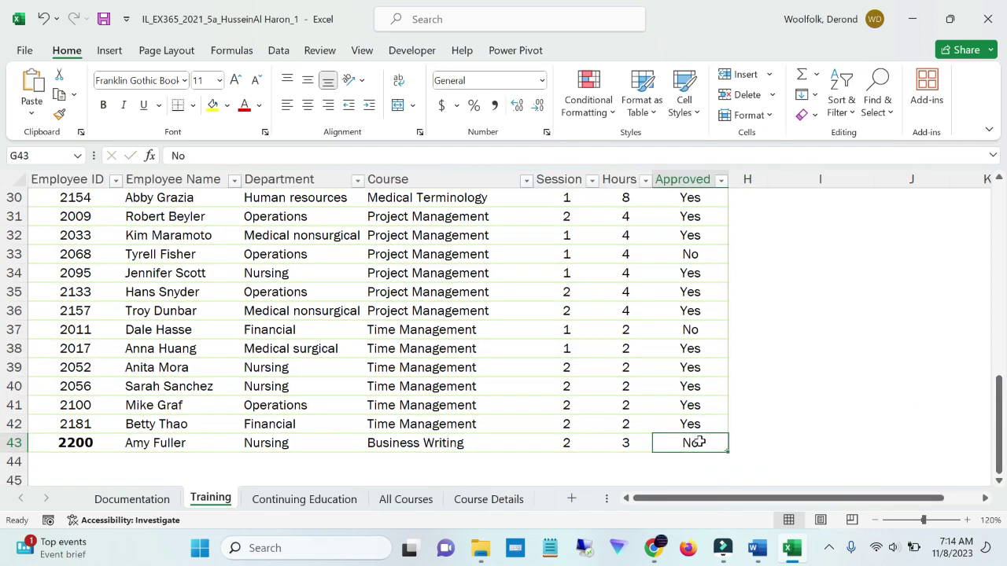
left_click(766, 546)
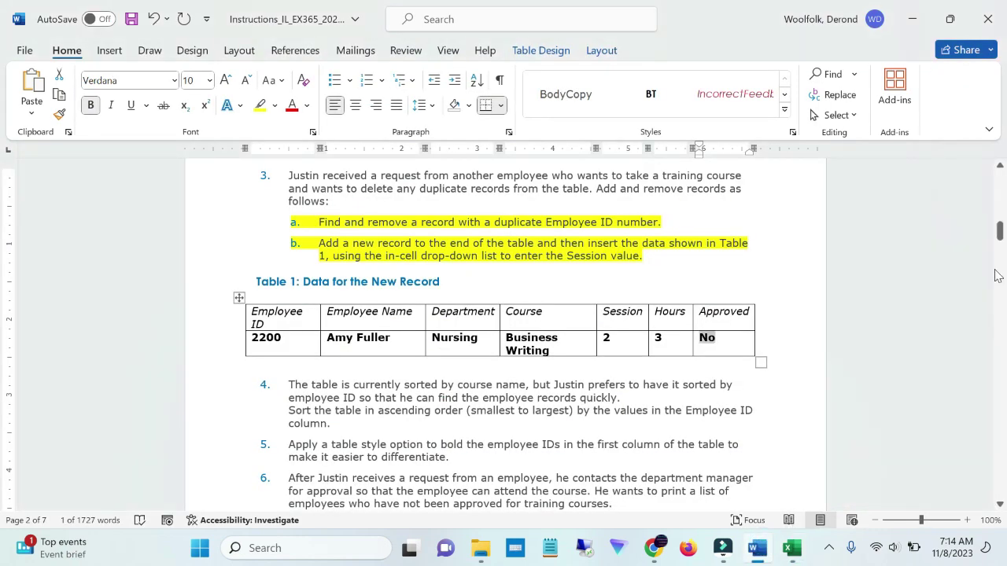
- Highlight instruction steps 4, 5 and 6 in yellow, one after another
left_click(899, 307)
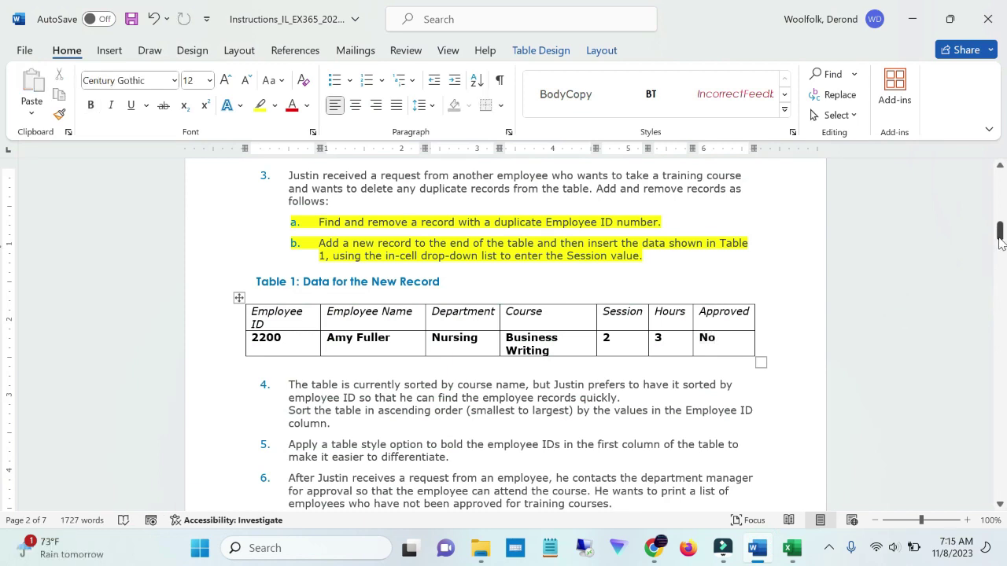
left_click_drag(1002, 234, 1001, 240)
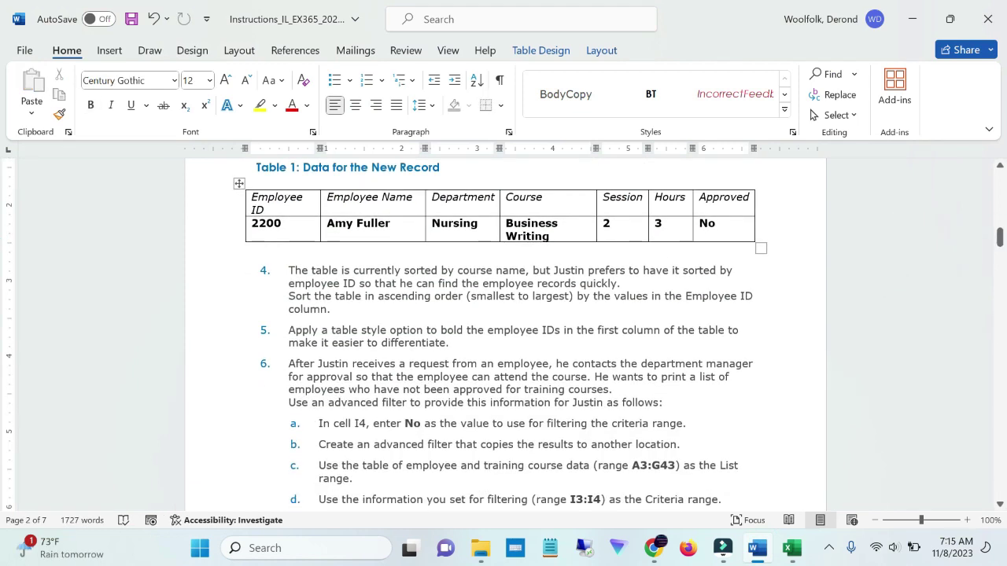
left_click_drag(289, 270, 331, 310)
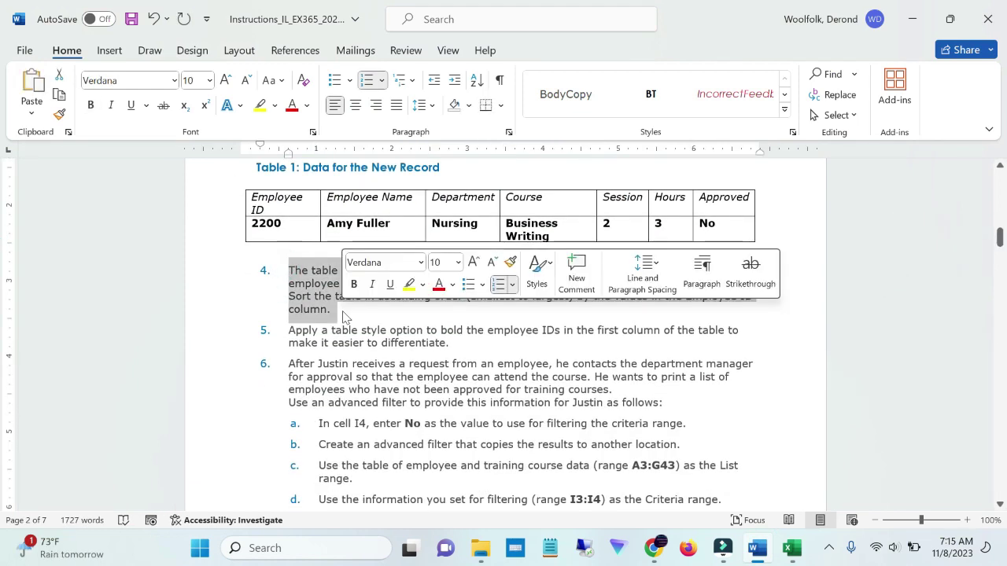
left_click(406, 285)
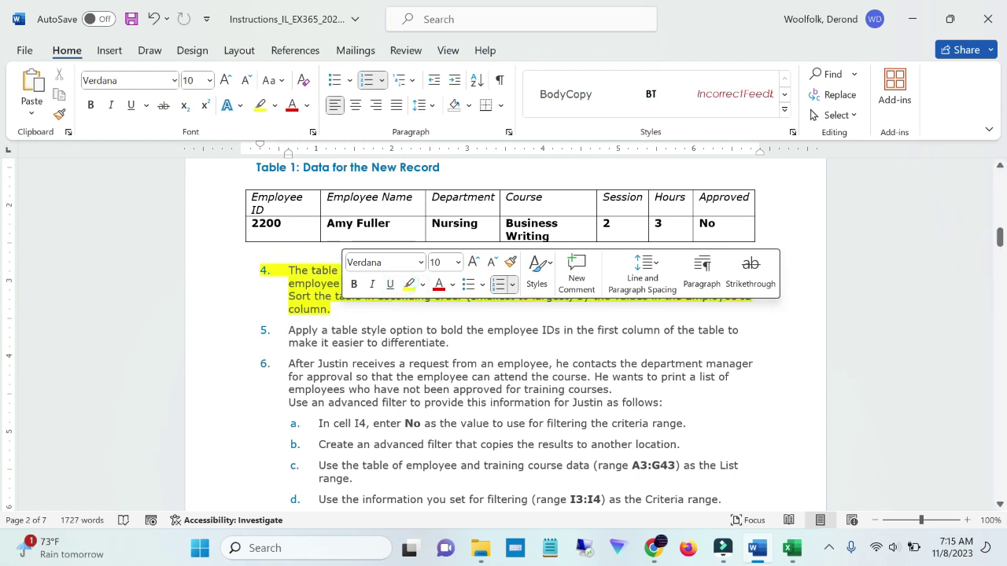
left_click_drag(289, 330, 454, 349)
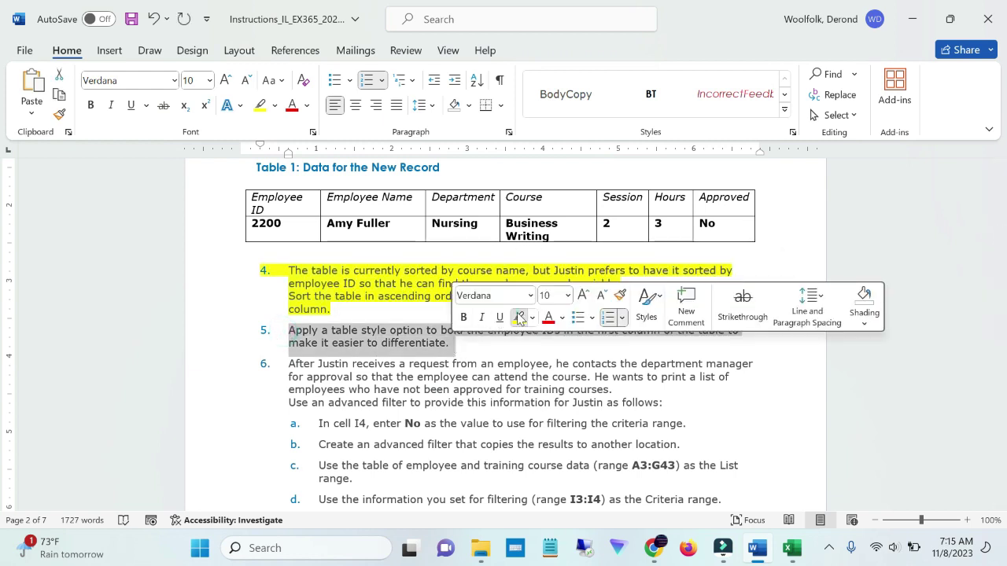
left_click(519, 317)
left_click_drag(289, 364, 665, 403)
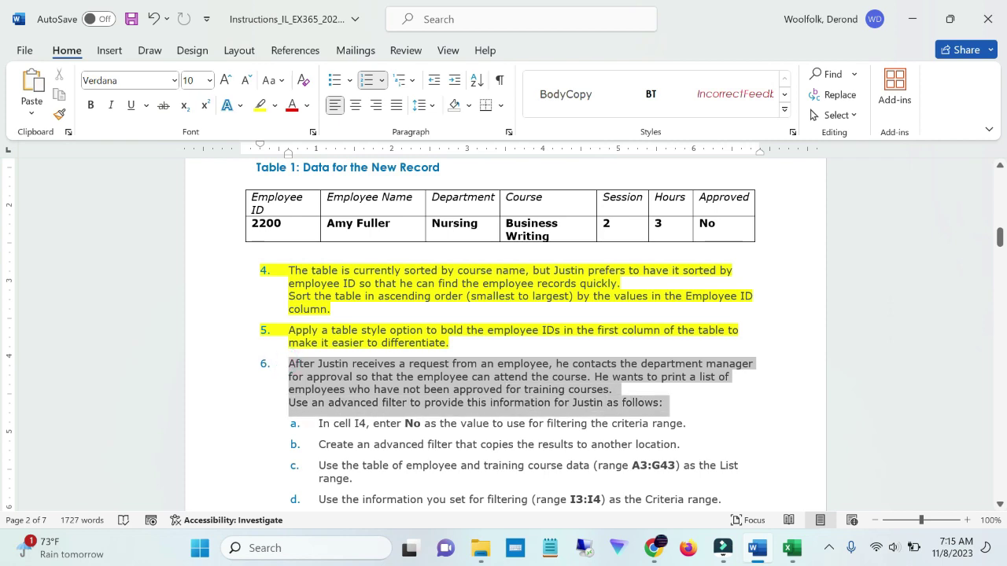
left_click(637, 382)
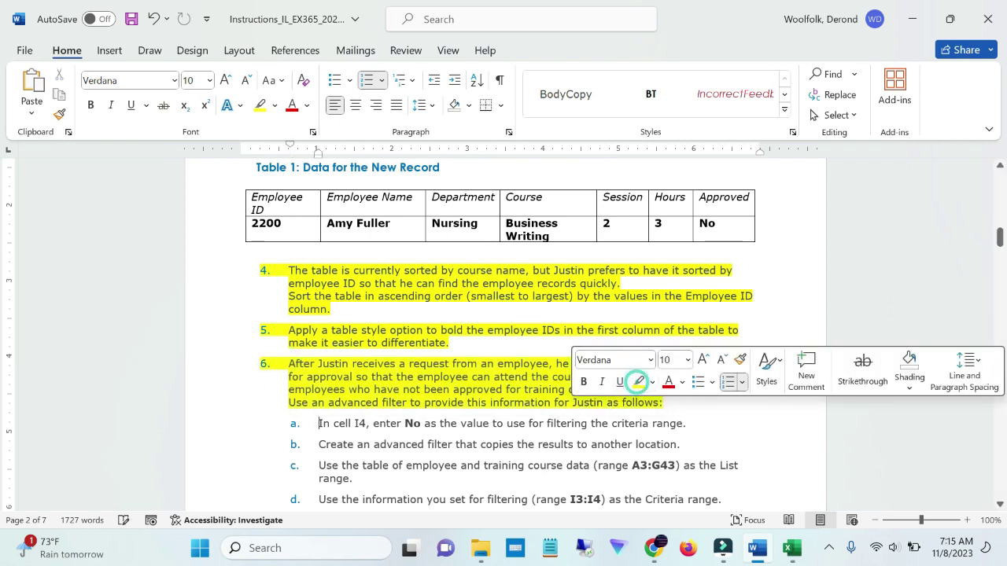
left_click_drag(1001, 238, 1003, 269)
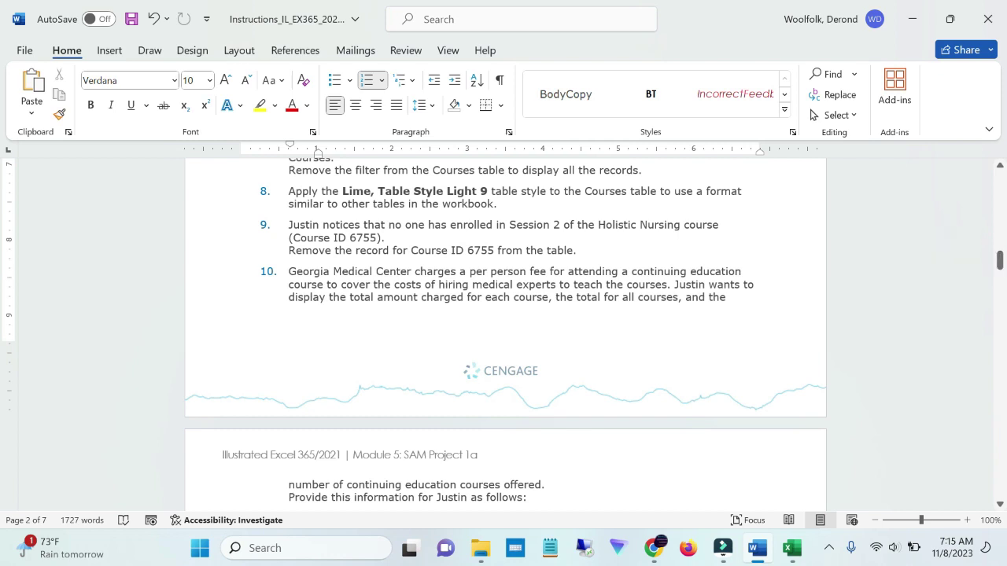
- Scroll through the remaining Word instructions, briefly selecting and deselecting step 15b
left_click_drag(1000, 260, 1002, 280)
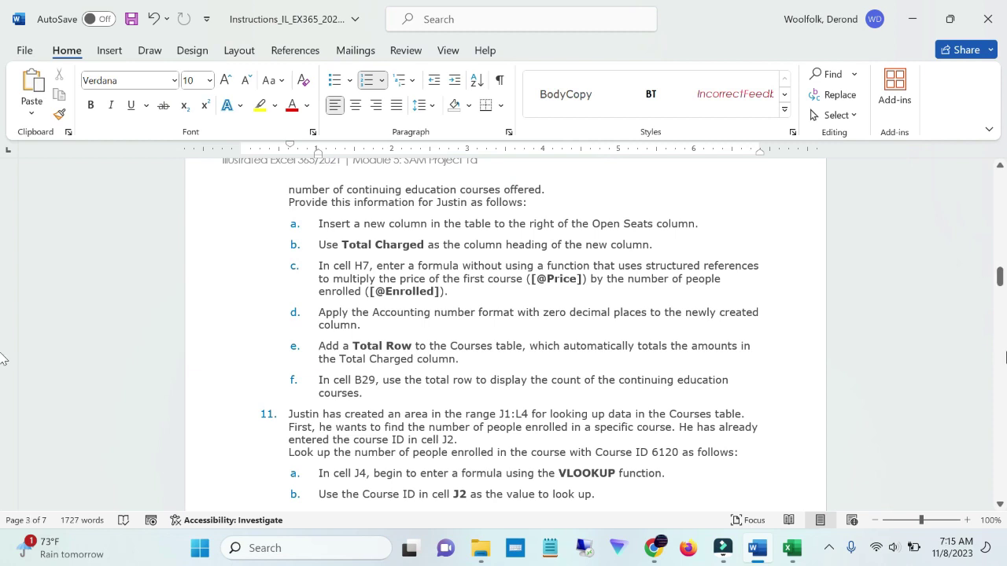
left_click_drag(1000, 285, 999, 263)
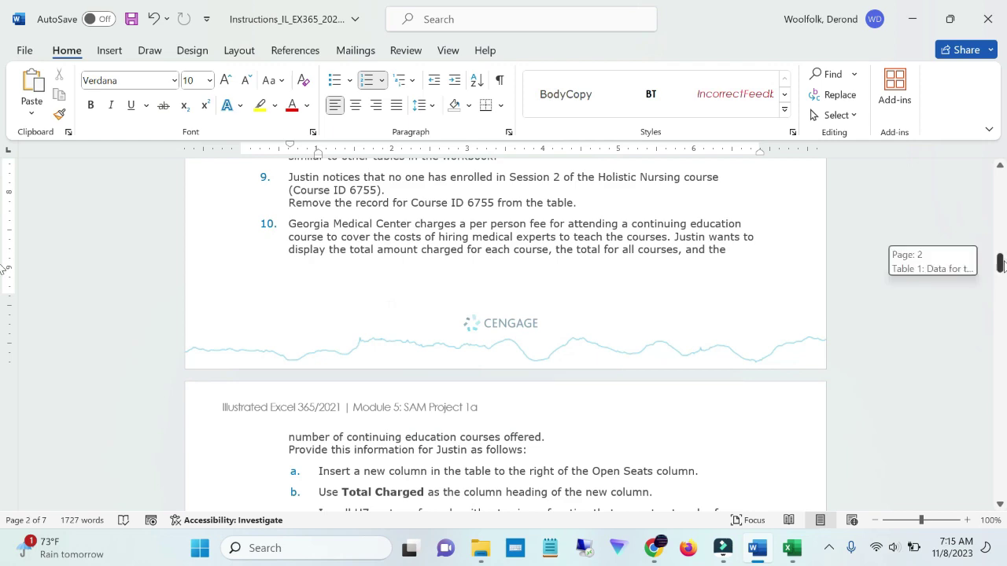
left_click_drag(1001, 265, 1001, 296)
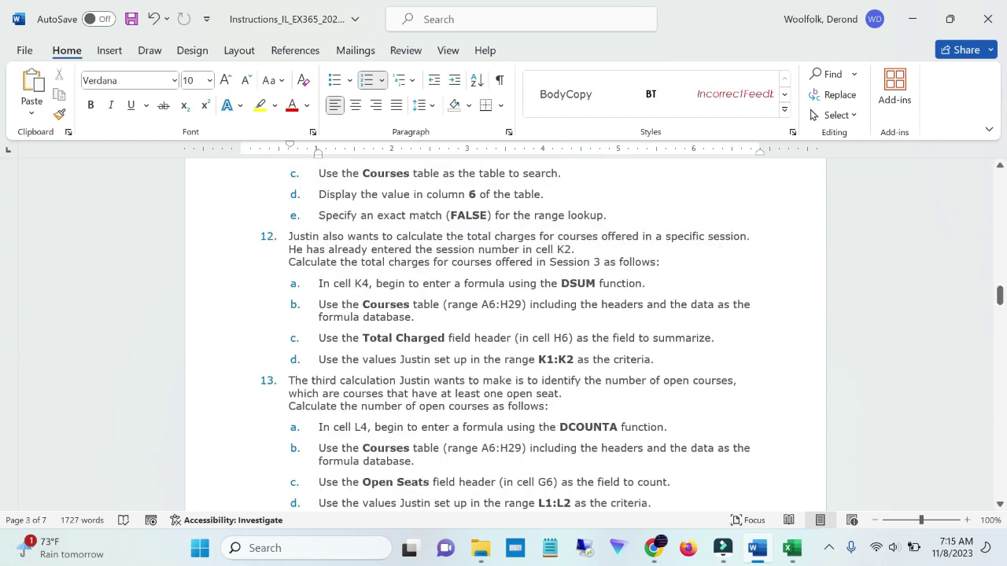
left_click_drag(1000, 296, 1003, 324)
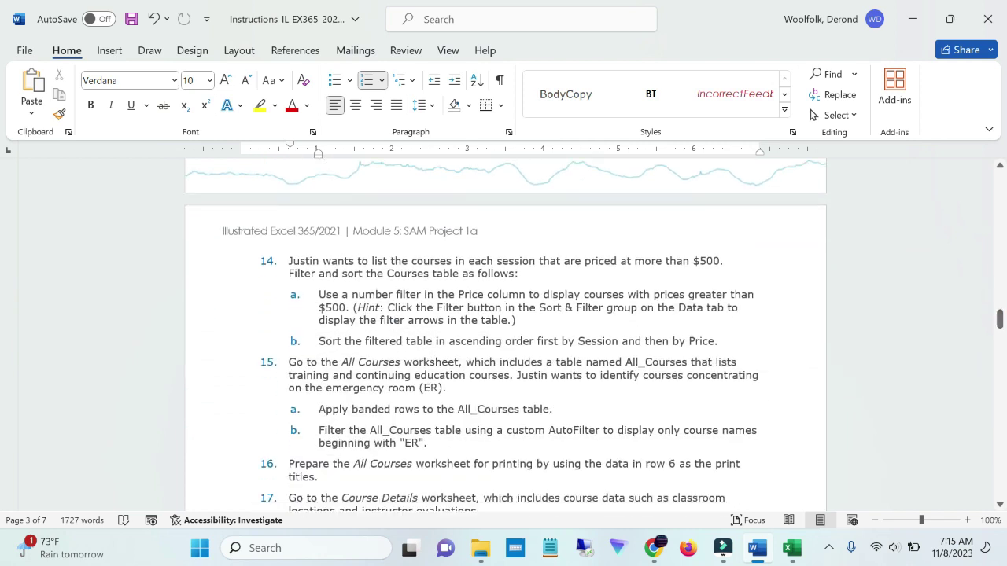
left_click_drag(319, 430, 466, 440)
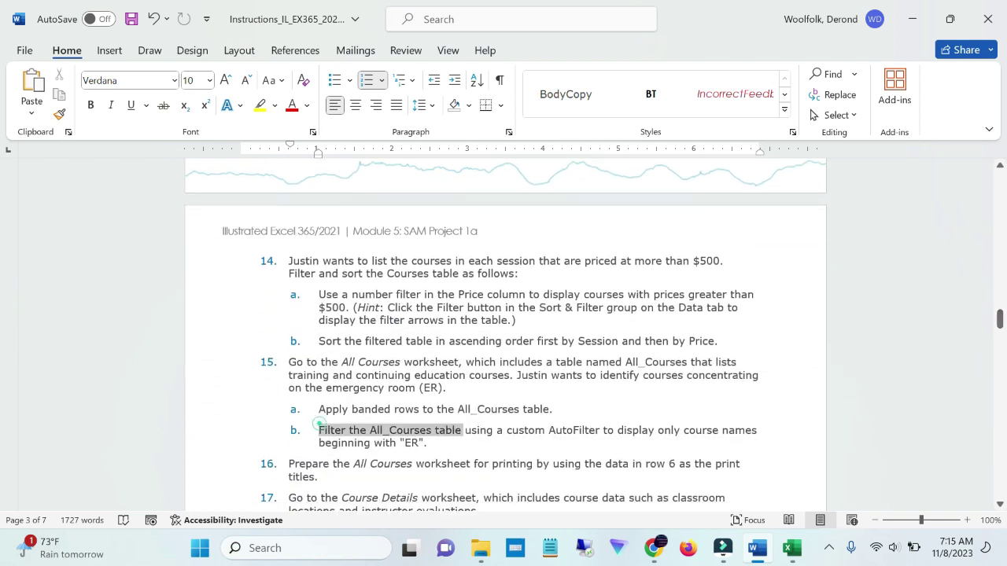
left_click(488, 444)
- Return to the top of the instructions, then bring the Excel Training sheet back to the front
mouse_move(1000, 319)
left_mouse_down()
mouse_move(1005, 349)
mouse_move(1000, 334)
left_mouse_up()
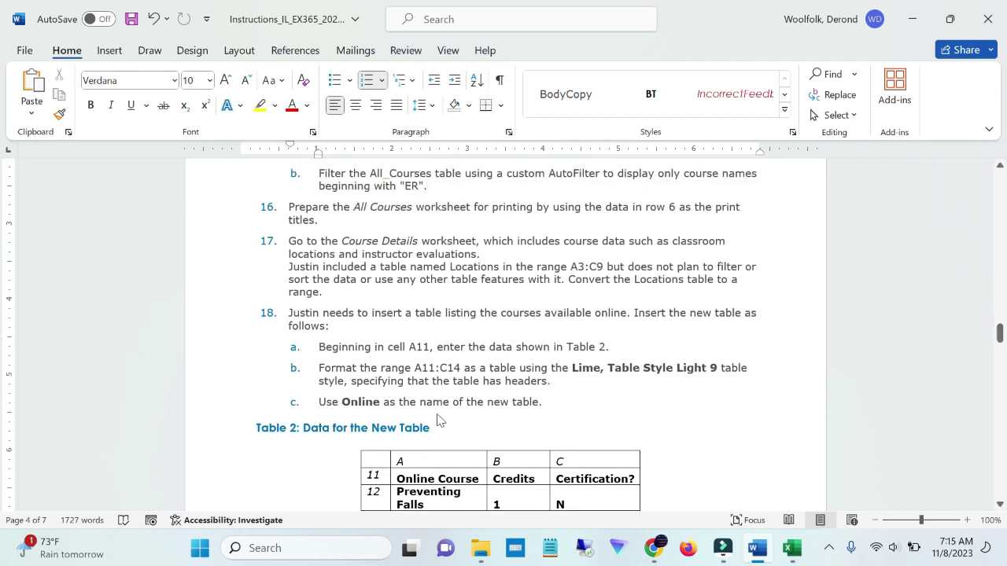
left_click_drag(1000, 334, 1003, 360)
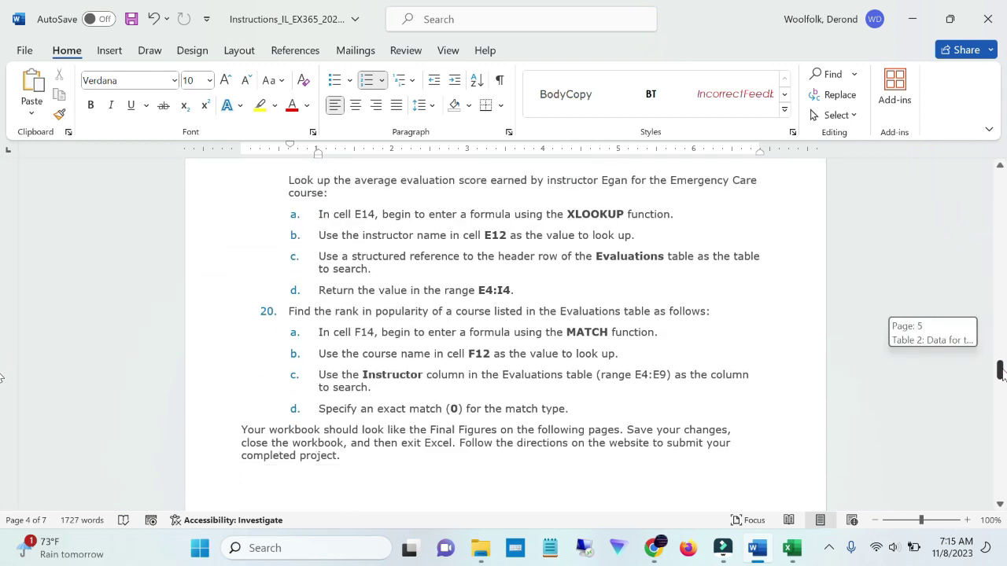
left_click_drag(1003, 361, 1001, 366)
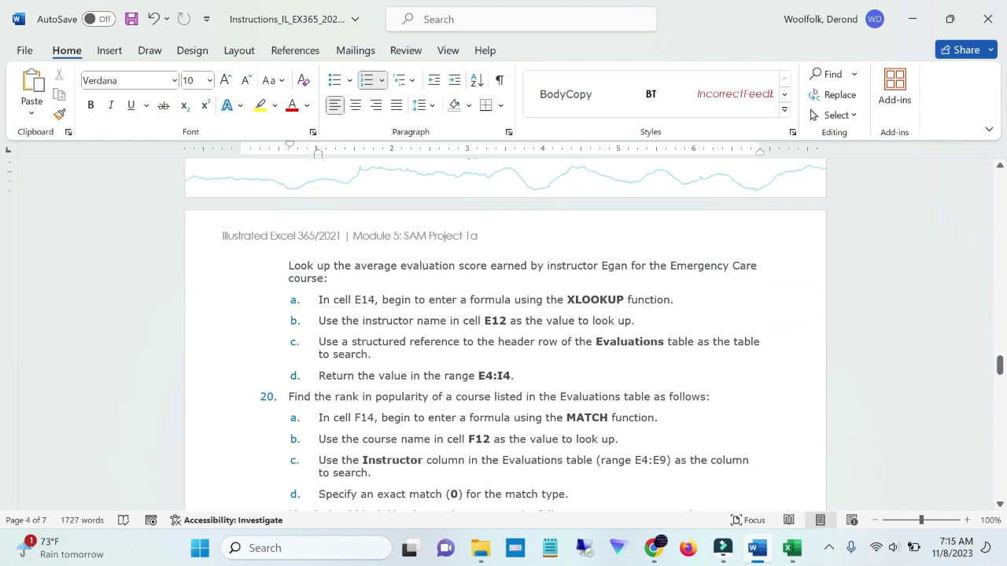
mouse_move(1001, 364)
left_mouse_down()
mouse_move(1002, 484)
mouse_move(999, 179)
left_mouse_up()
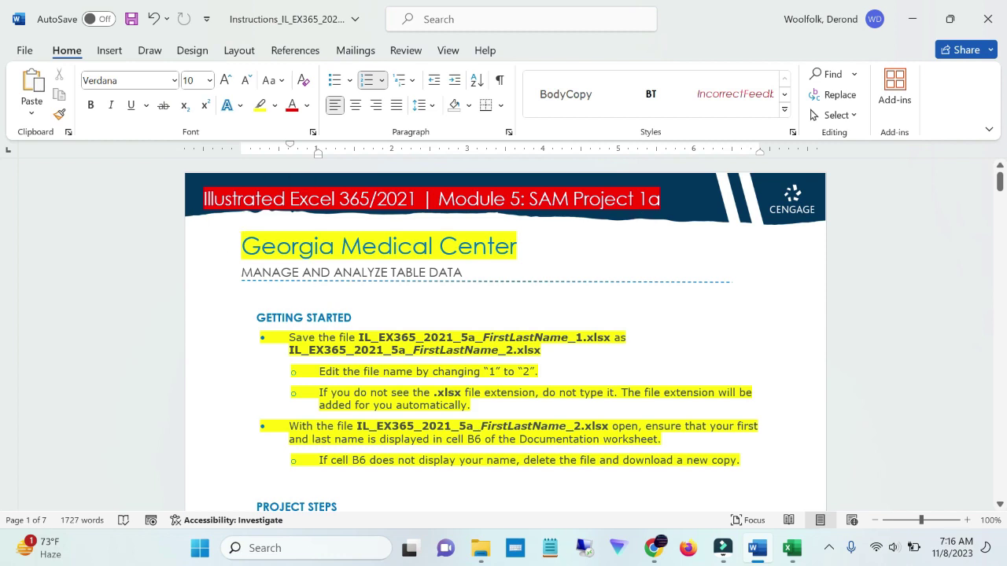
left_click(566, 244)
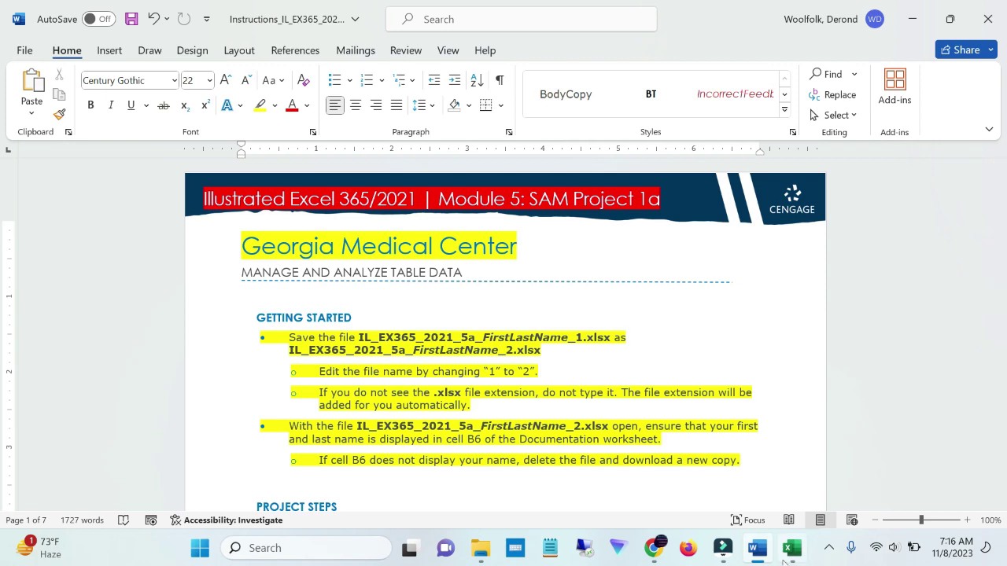
left_click(792, 548)
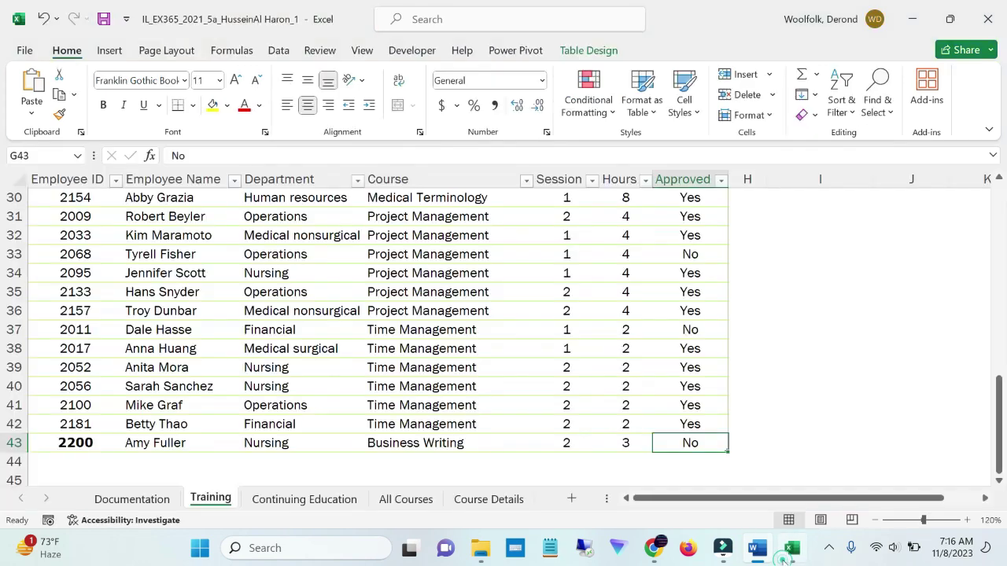
left_click(472, 501)
left_click(409, 500)
left_click(331, 504)
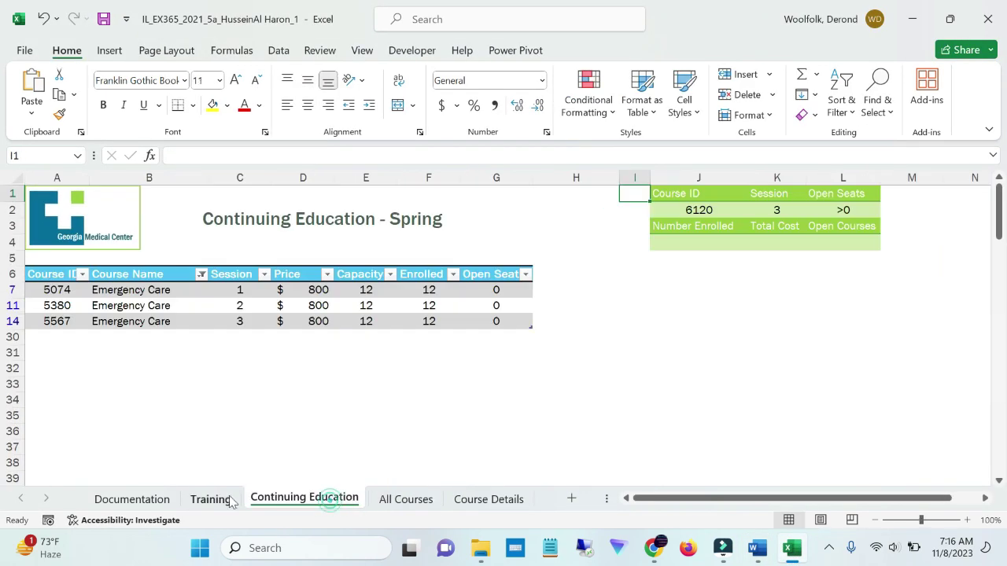
left_click(221, 500)
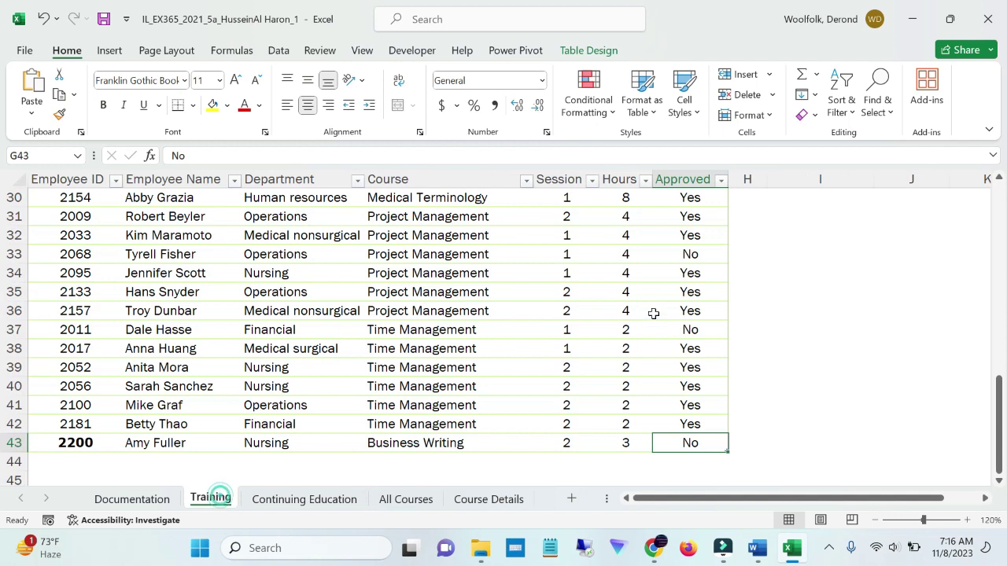
left_click(586, 273)
left_click(627, 273)
left_click(696, 293)
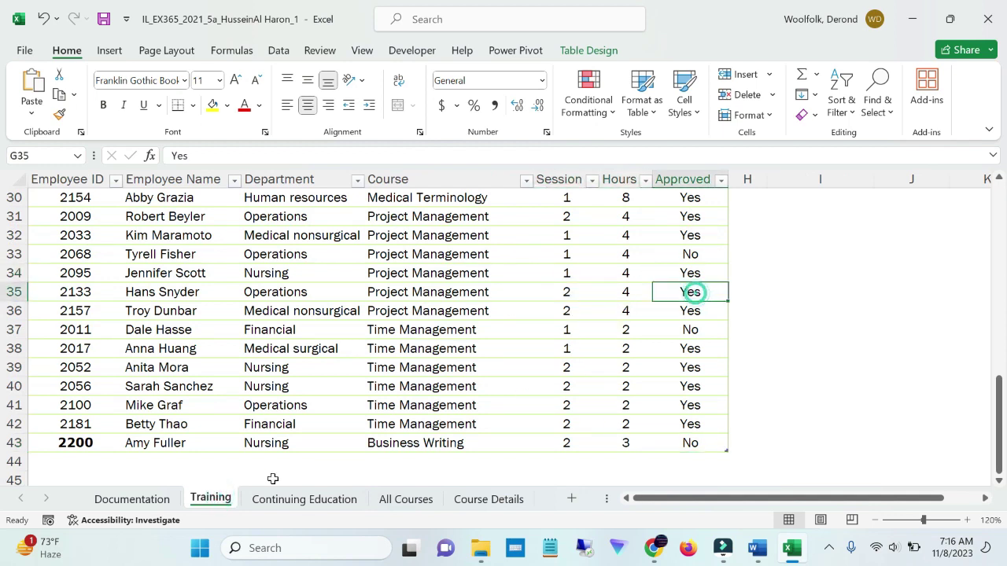
left_click(83, 443)
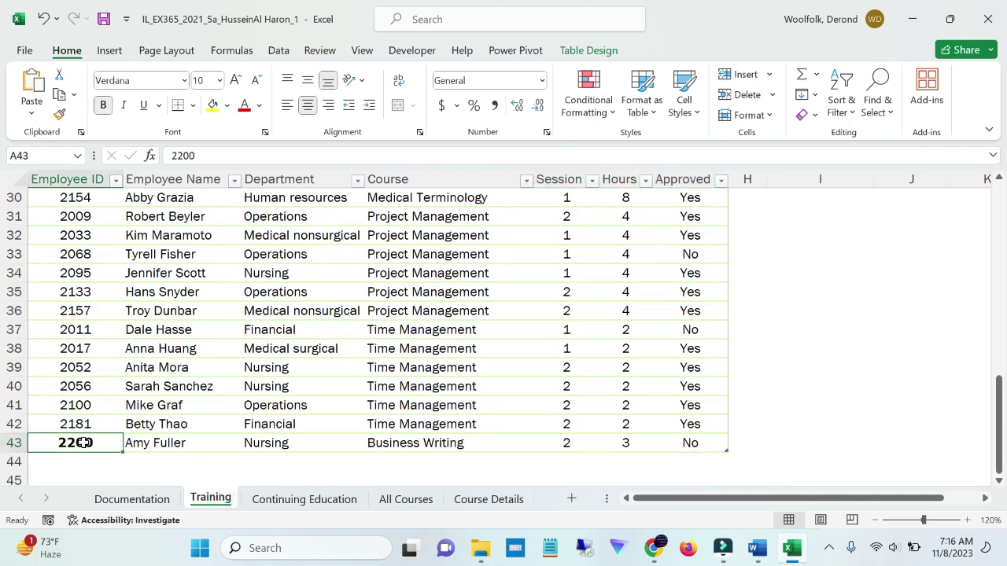
left_click(421, 370)
left_click(698, 367)
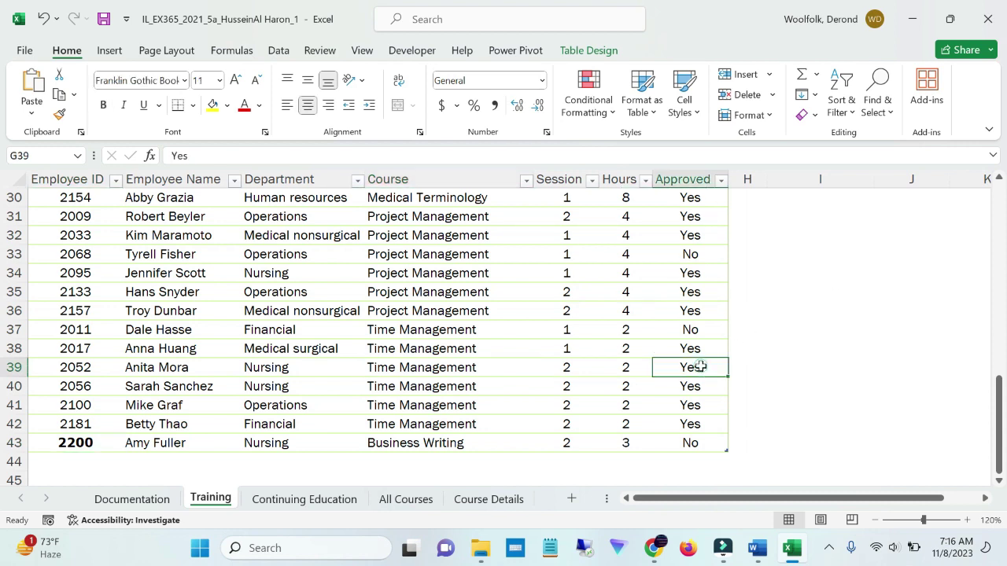
left_click(429, 366)
left_click(699, 354)
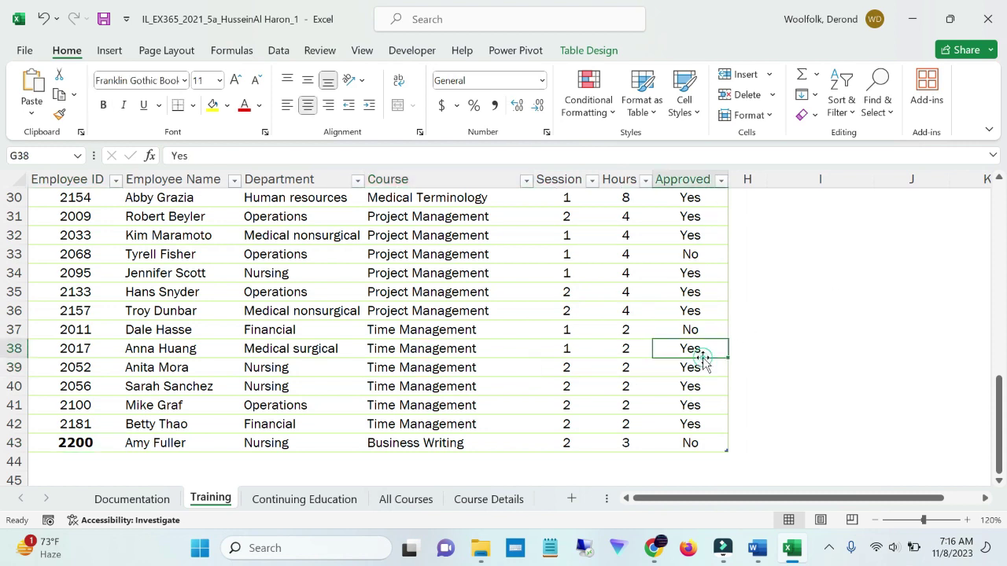